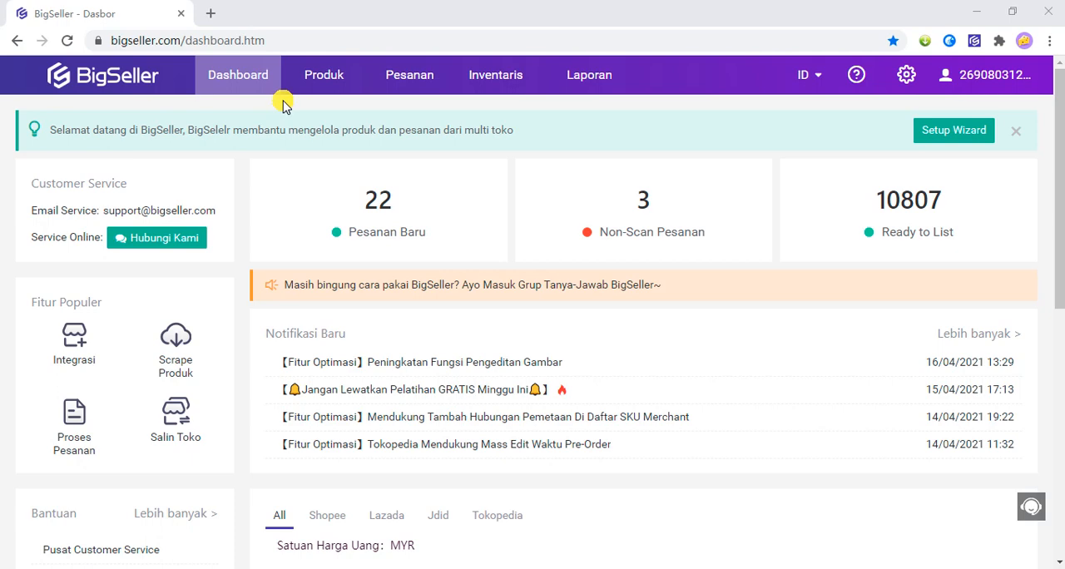
Open the Salin Toko product list for Shopee stores.
{"action": "mouse_move", "coordinate": [324, 79]}
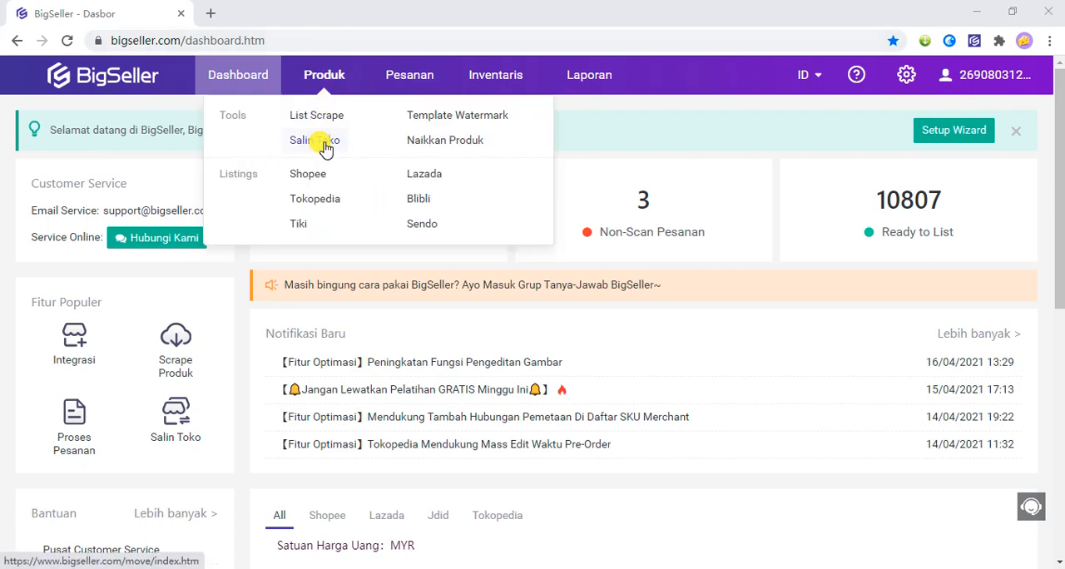
{"action": "left_click", "coordinate": [322, 142]}
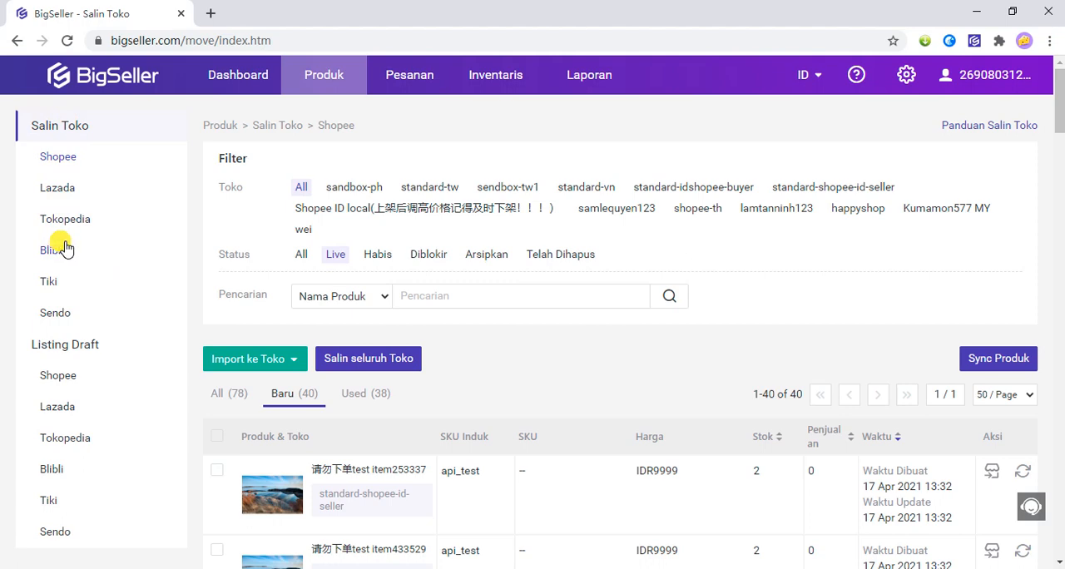
{"action": "left_click", "coordinate": [69, 163]}
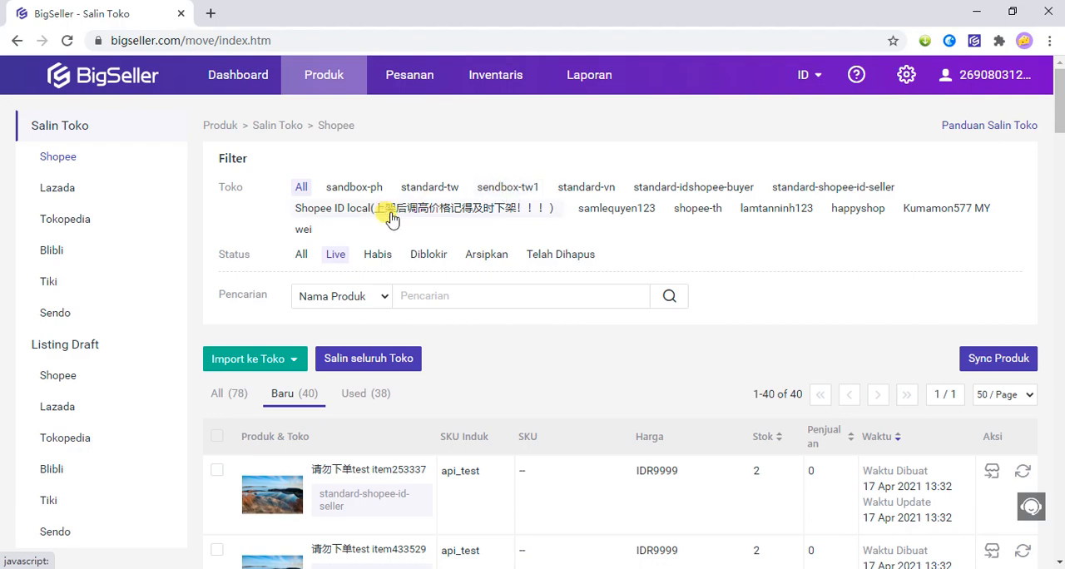
{"action": "scroll", "coordinate": [242, 347], "scroll_direction": "down", "scroll_amount": 2}
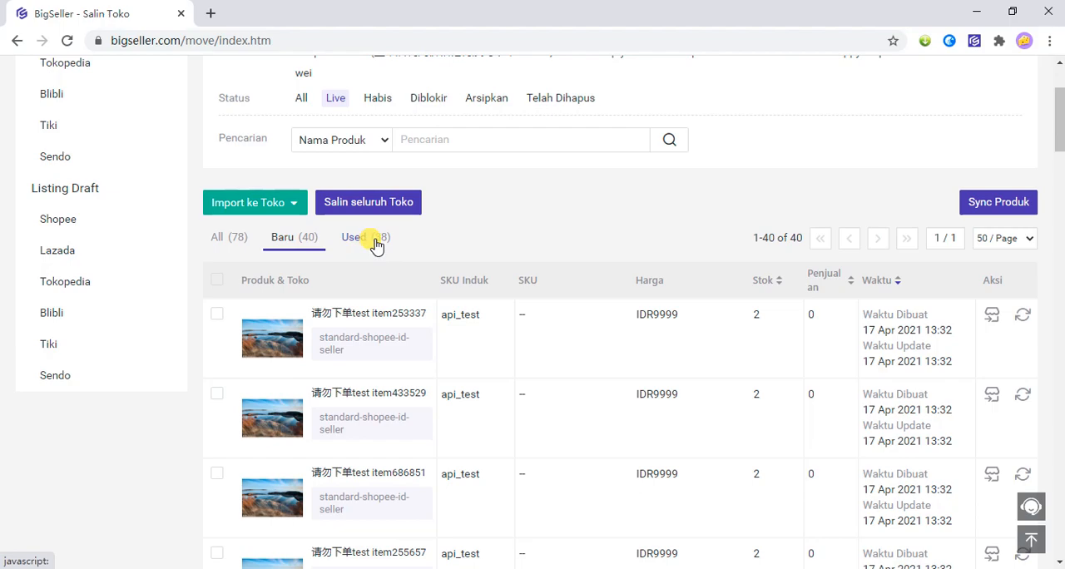
{"action": "scroll", "coordinate": [463, 247], "scroll_direction": "up", "scroll_amount": 3}
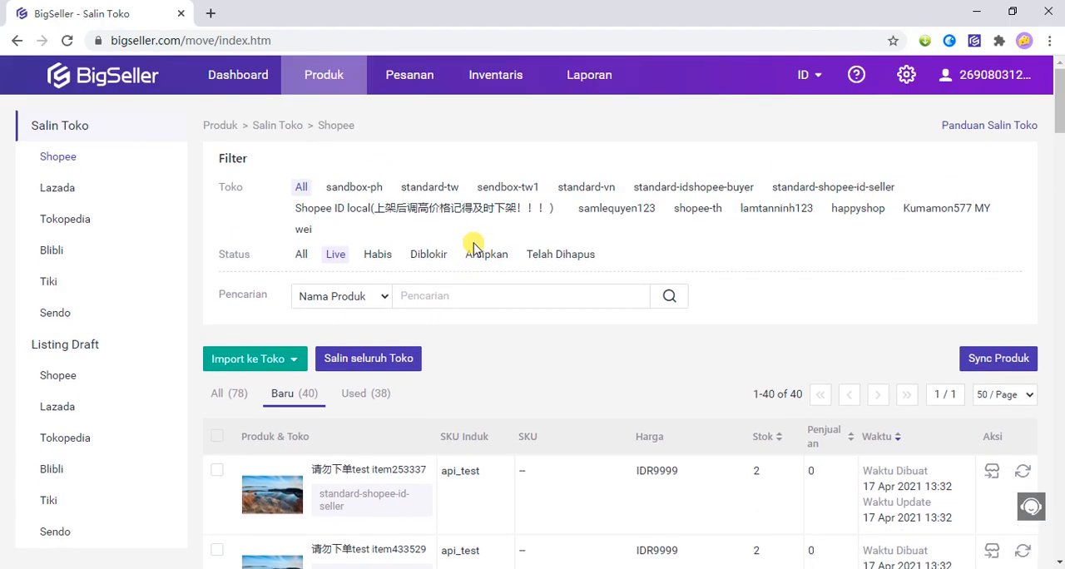
Filter the products to the standard-shopee-id-seller store and list items of all conditions, new and used.
{"action": "left_click", "coordinate": [849, 191]}
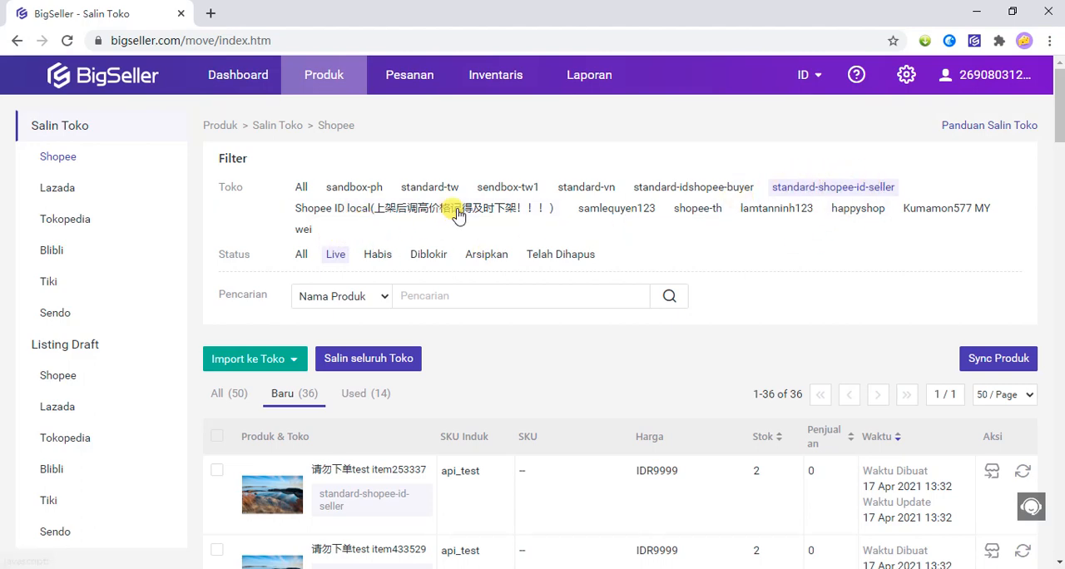
{"action": "left_click", "coordinate": [790, 193]}
{"action": "left_click", "coordinate": [241, 395]}
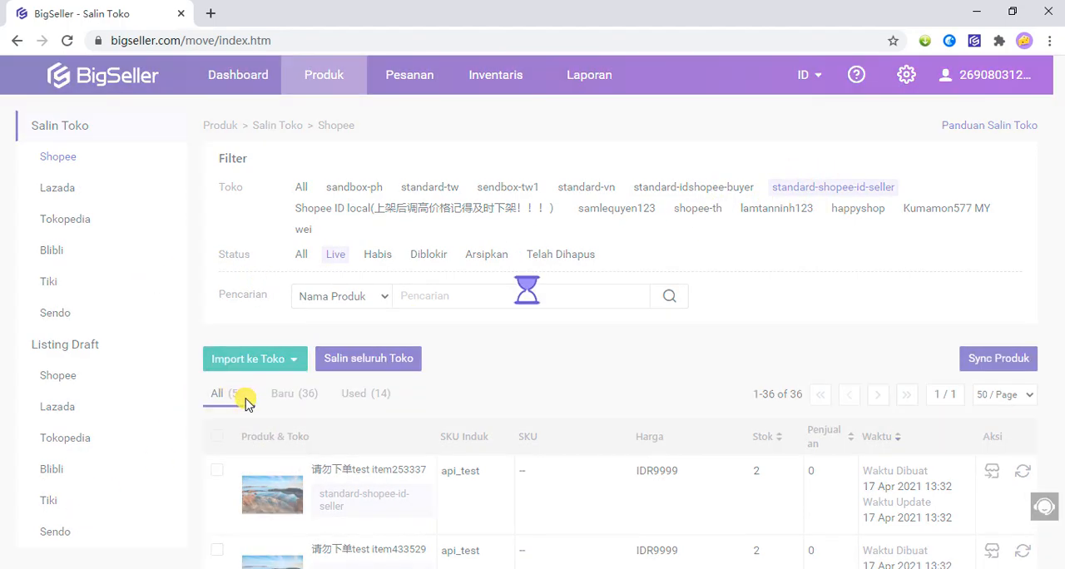
{"action": "mouse_move", "coordinate": [274, 366]}
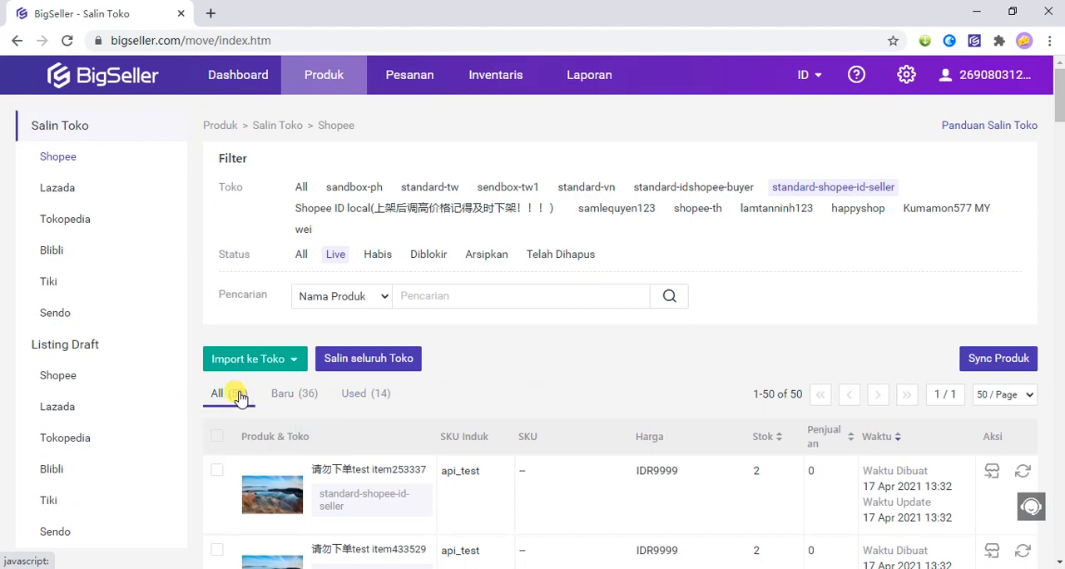
{"action": "mouse_move", "coordinate": [231, 368]}
Compare the product lists of the Shopee ID local and standard-shopee-id-seller stores, ending on standard-shopee-id-seller.
{"action": "left_click", "coordinate": [353, 213]}
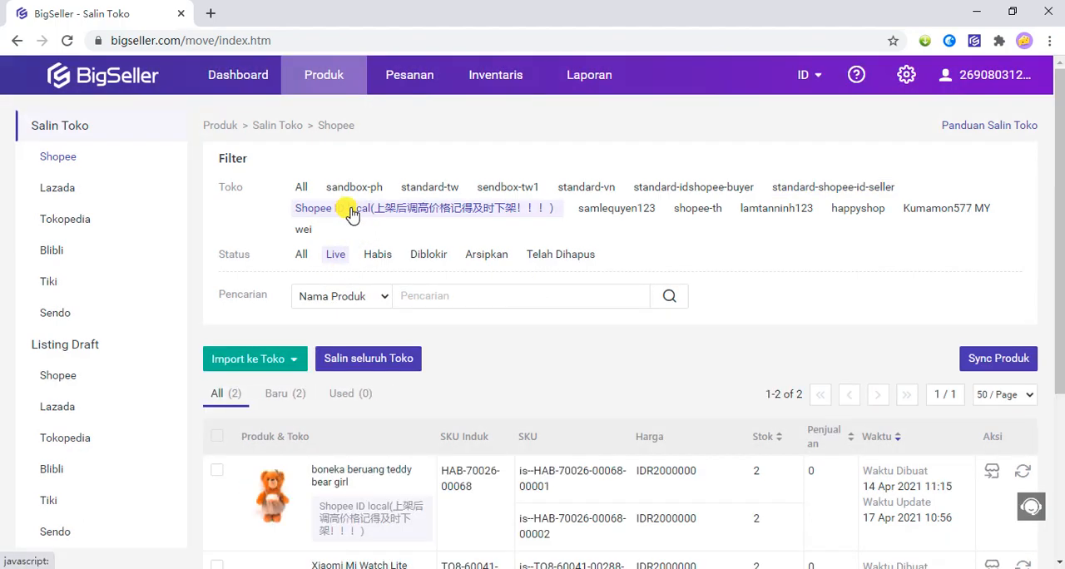
{"action": "left_click", "coordinate": [840, 193]}
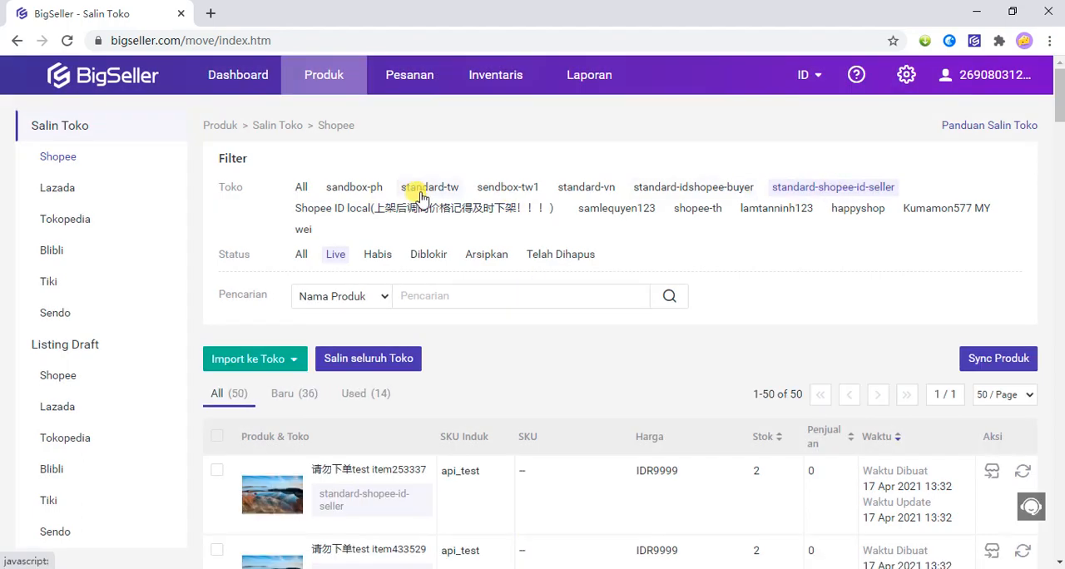
{"action": "left_click", "coordinate": [398, 210]}
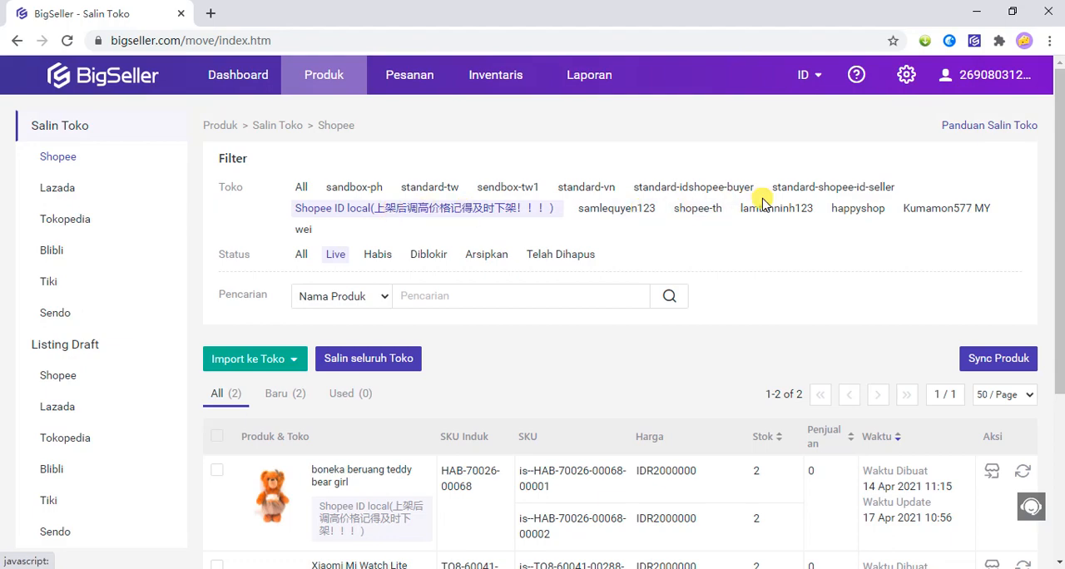
{"action": "left_click", "coordinate": [817, 188]}
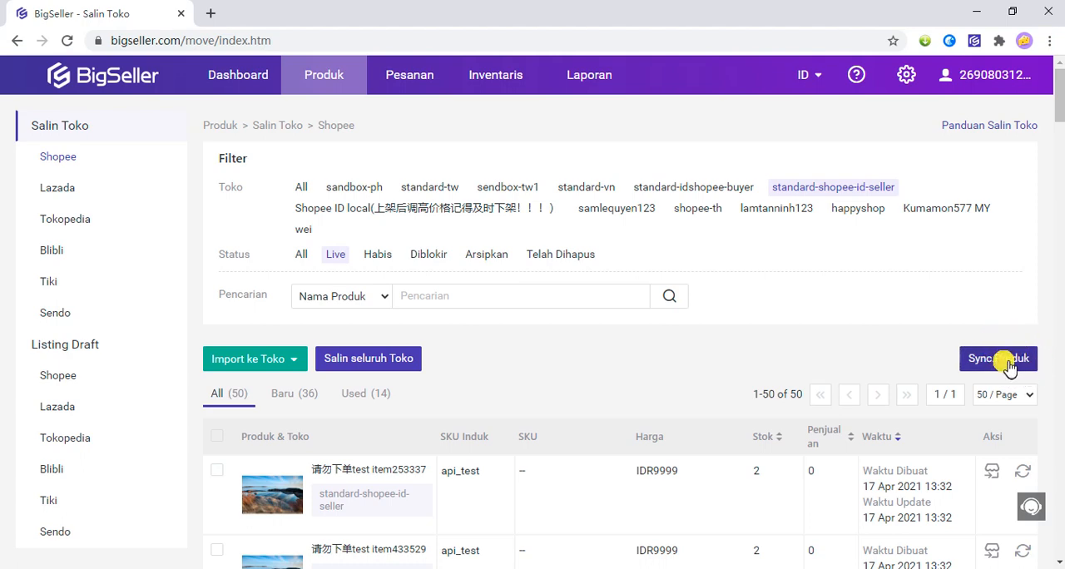
Sync the products of the standard-shopee-id-seller store and dismiss the sync result.
{"action": "left_click", "coordinate": [1005, 359]}
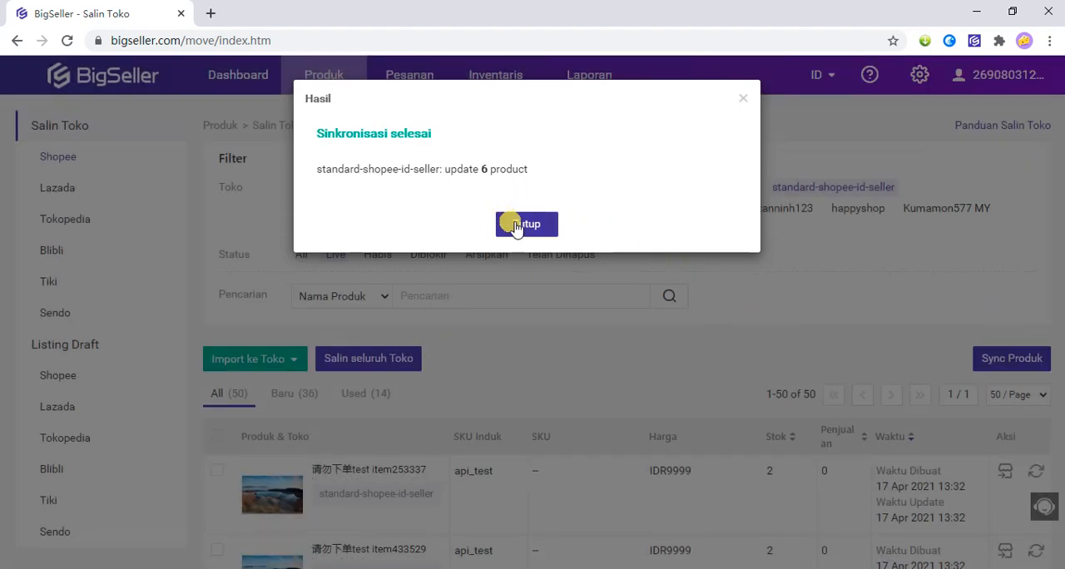
{"action": "left_click", "coordinate": [522, 228]}
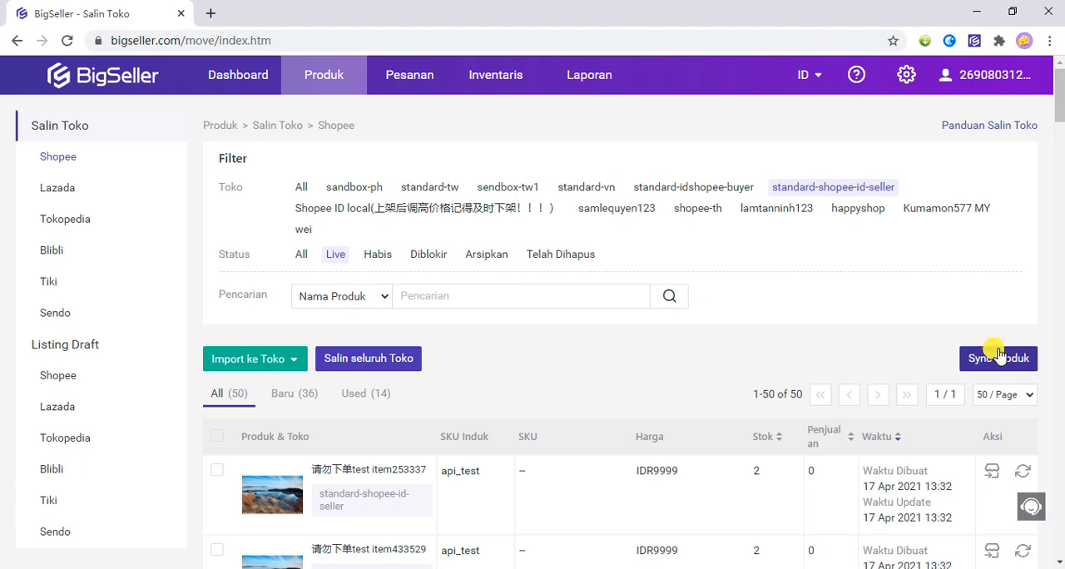
{"action": "left_click", "coordinate": [357, 375]}
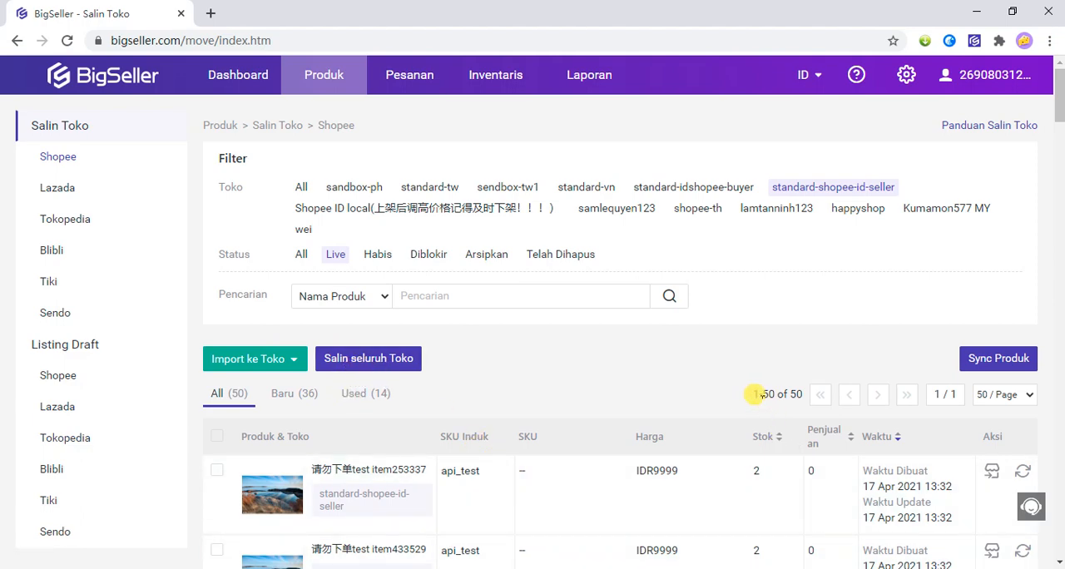
Import the product ending in item253337 to the Shopee listing drafts of the Shopee ID local store, handling duplicates with Salin.
{"action": "scroll", "coordinate": [649, 435], "scroll_direction": "down", "scroll_amount": 1}
{"action": "mouse_move", "coordinate": [992, 396]}
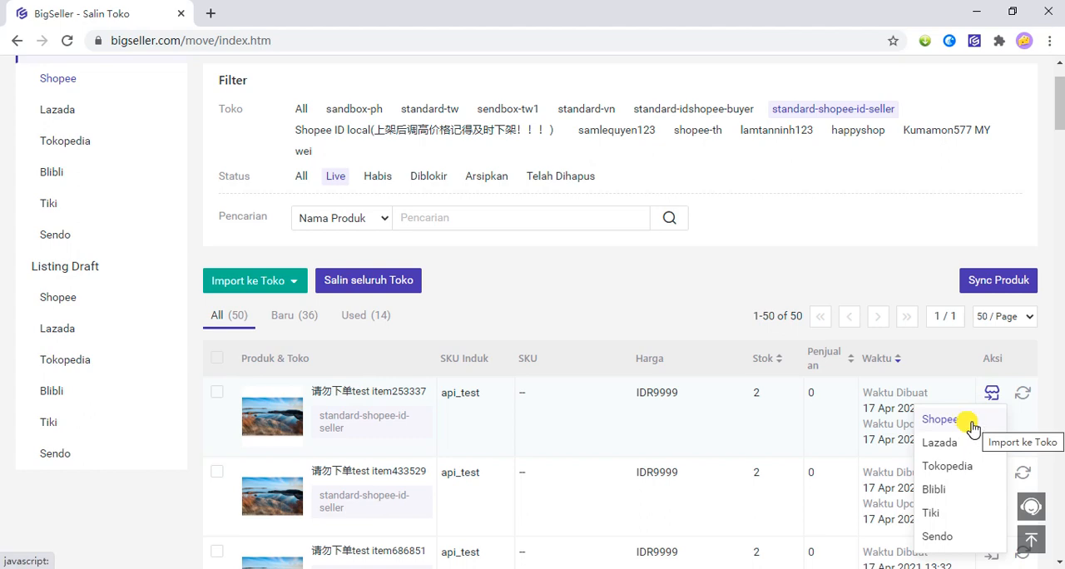
{"action": "left_click", "coordinate": [972, 425]}
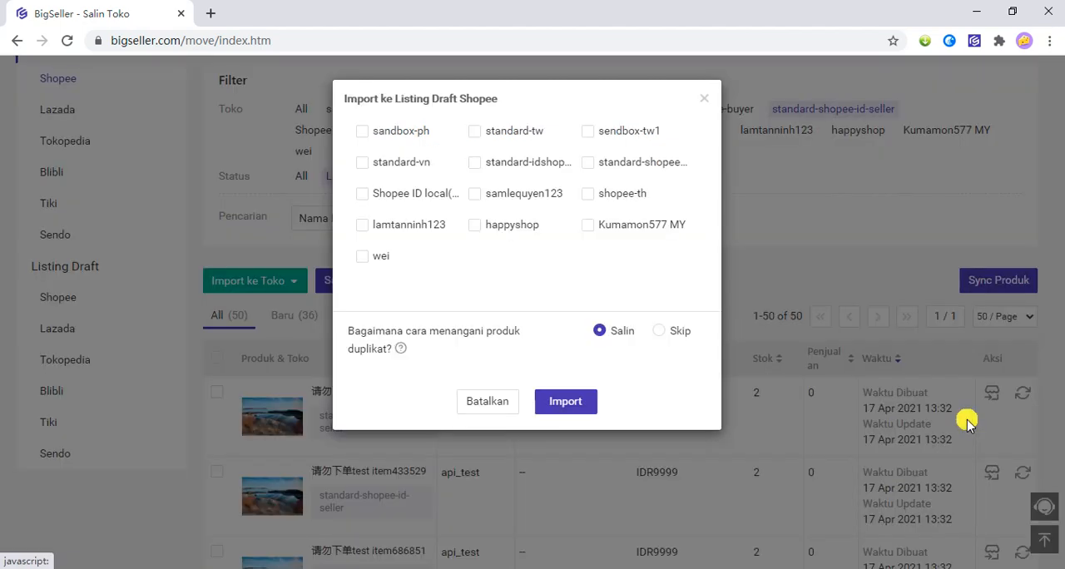
{"action": "left_click", "coordinate": [362, 194]}
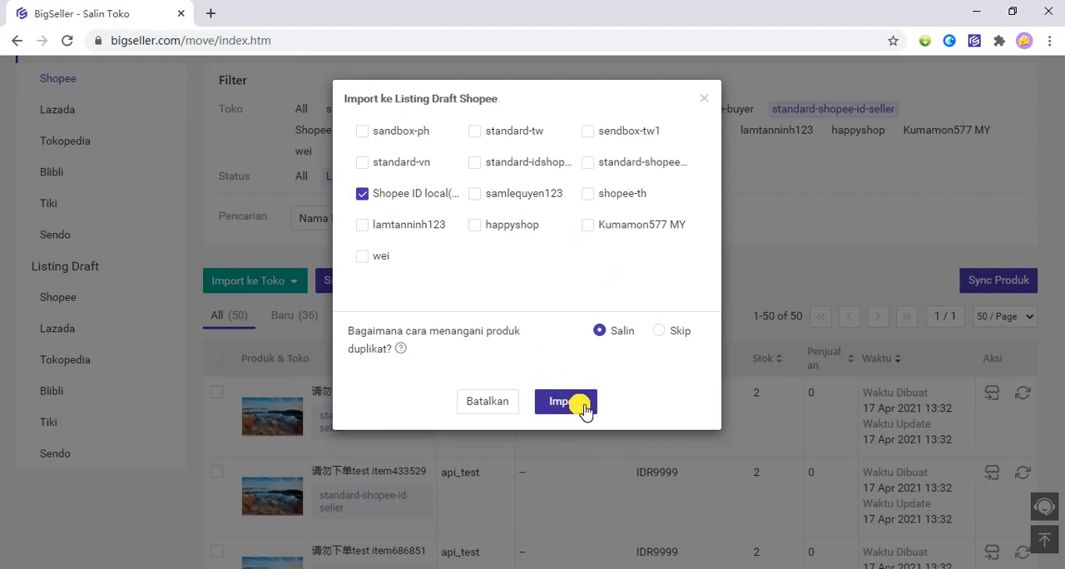
{"action": "left_click", "coordinate": [583, 407]}
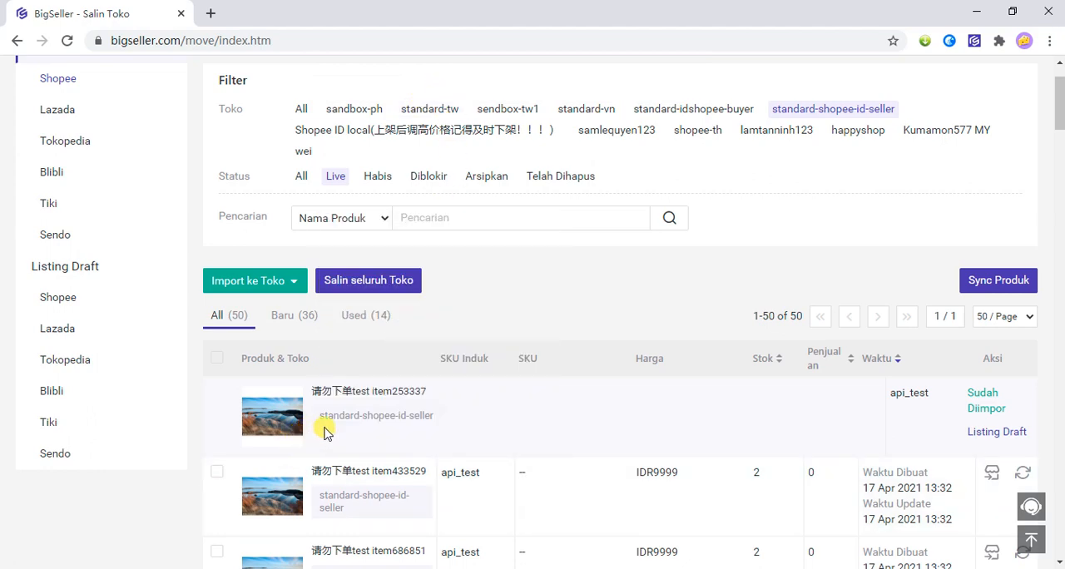
Try out product selection with all items, with only item433529 and item686851, and with all items again.
{"action": "left_click", "coordinate": [218, 362]}
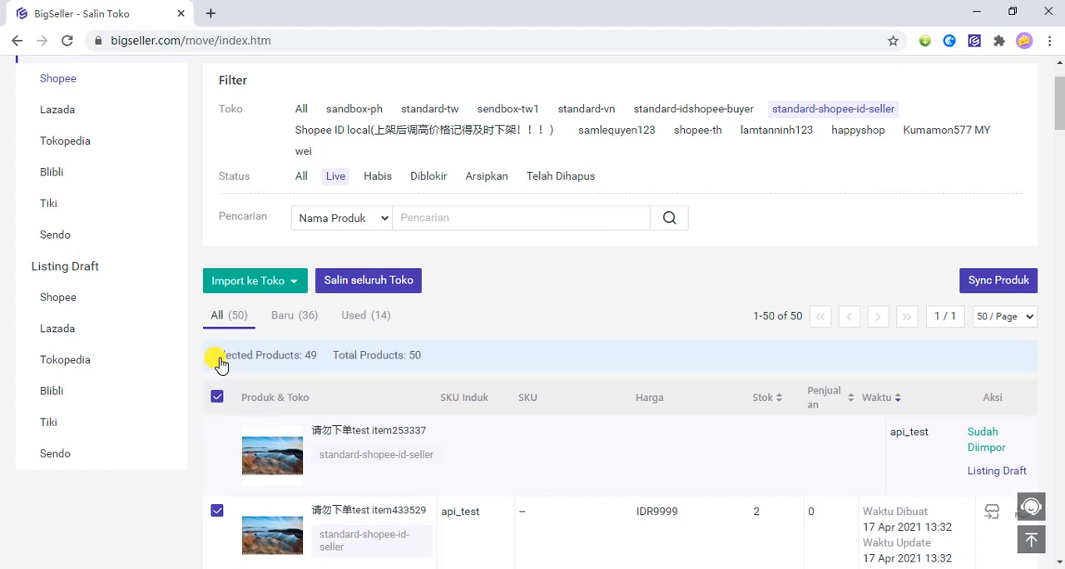
{"action": "scroll", "coordinate": [223, 414], "scroll_direction": "down", "scroll_amount": 2}
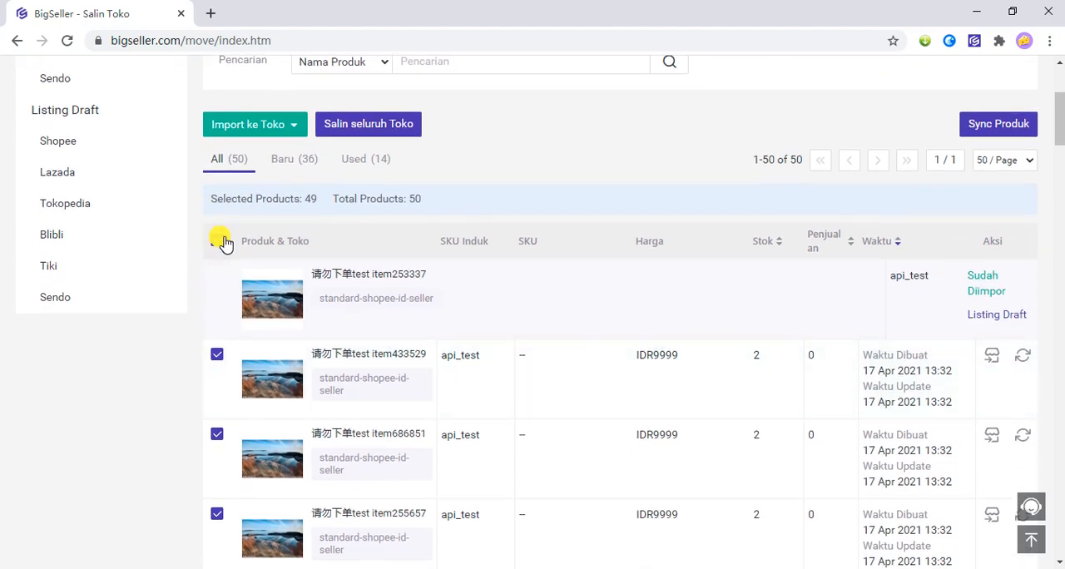
{"action": "left_click", "coordinate": [220, 239]}
{"action": "left_click", "coordinate": [217, 436]}
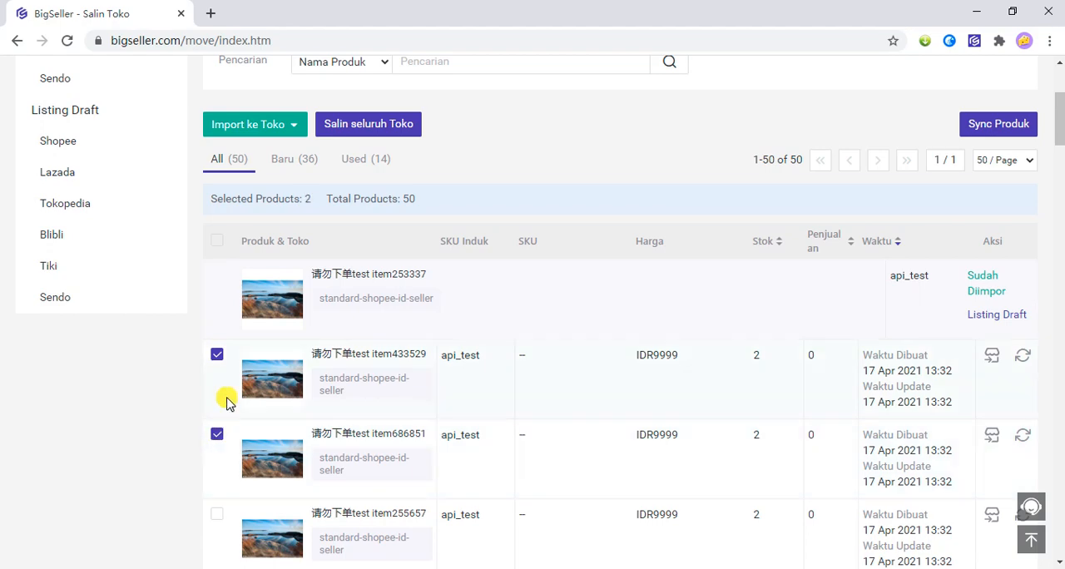
{"action": "left_click", "coordinate": [218, 243]}
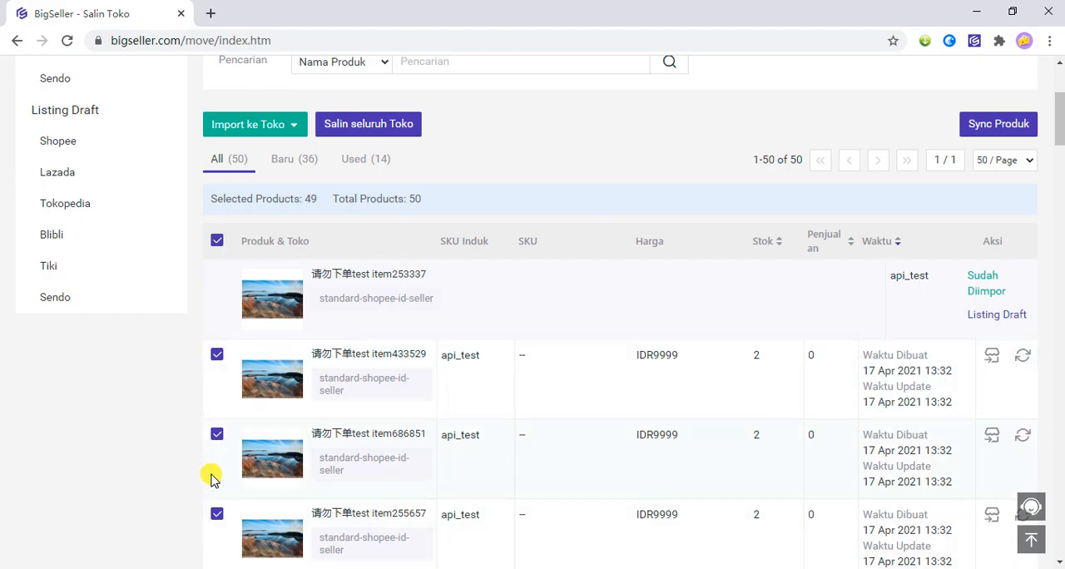
Set the product list to show 100 items per page.
{"action": "scroll", "coordinate": [211, 478], "scroll_direction": "down", "scroll_amount": 4}
{"action": "scroll", "coordinate": [190, 424], "scroll_direction": "up", "scroll_amount": 7}
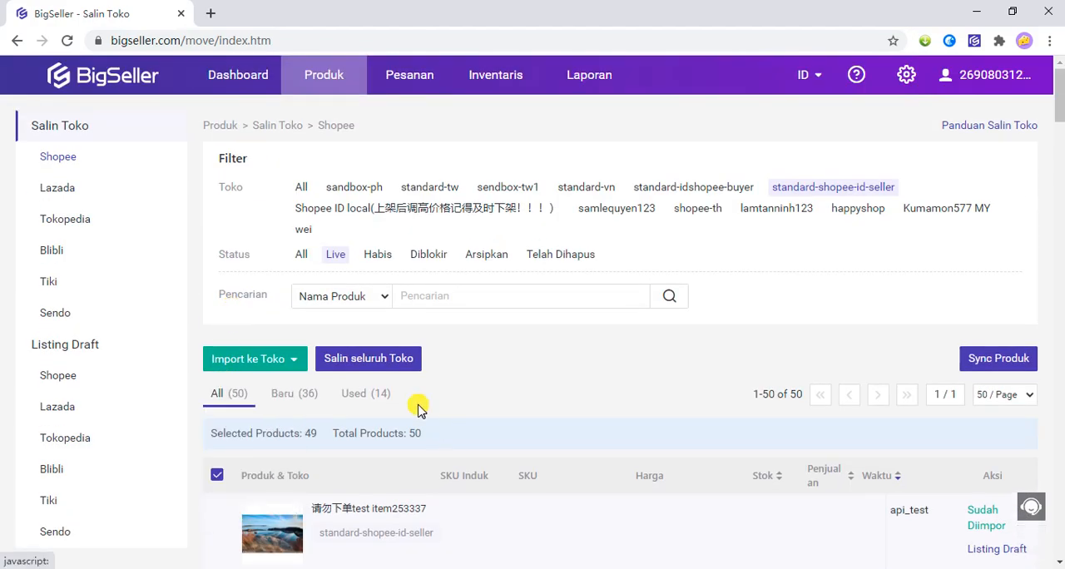
{"action": "scroll", "coordinate": [419, 407], "scroll_direction": "down", "scroll_amount": 2}
{"action": "scroll", "coordinate": [230, 394], "scroll_direction": "down", "scroll_amount": 1}
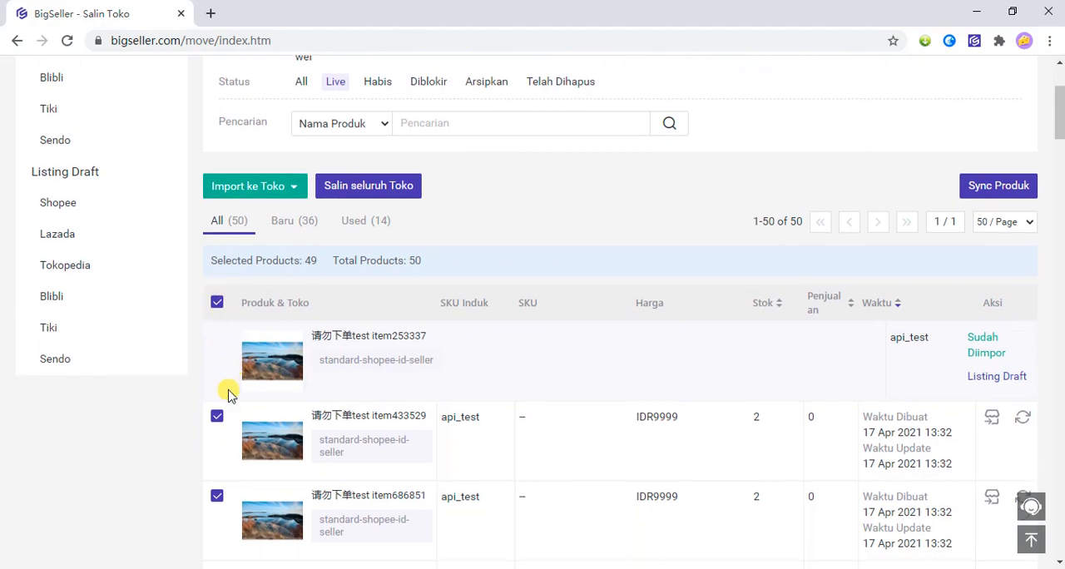
{"action": "scroll", "coordinate": [229, 394], "scroll_direction": "down", "scroll_amount": 20}
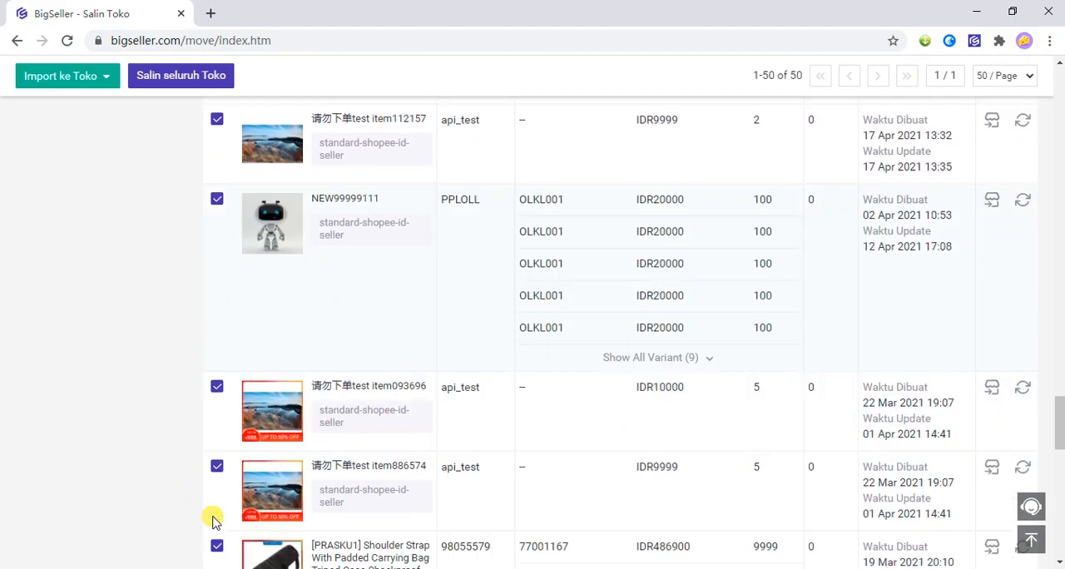
{"action": "scroll", "coordinate": [220, 520], "scroll_direction": "down", "scroll_amount": 10}
{"action": "left_click", "coordinate": [982, 463]}
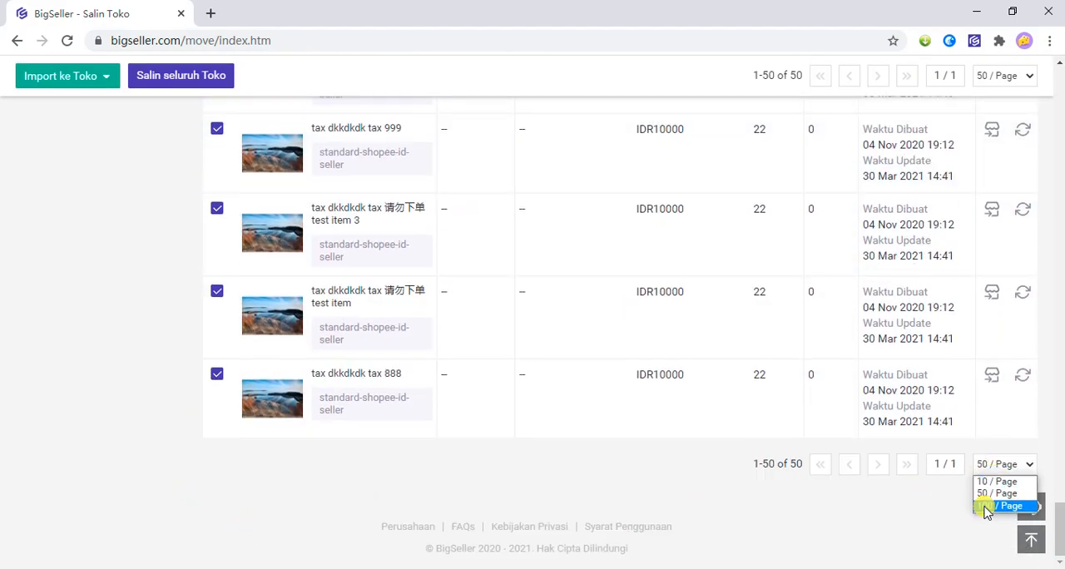
{"action": "left_click", "coordinate": [984, 507]}
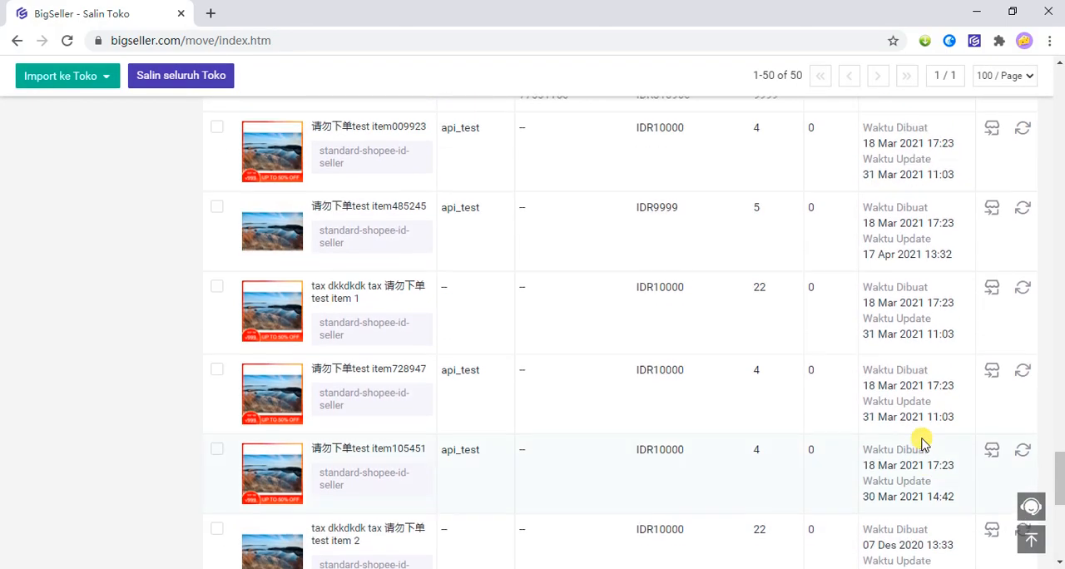
Import all listed products to the Shopee listing drafts of the Shopee ID local store, handling duplicates with Skip.
{"action": "scroll", "coordinate": [178, 285], "scroll_direction": "up", "scroll_amount": 20}
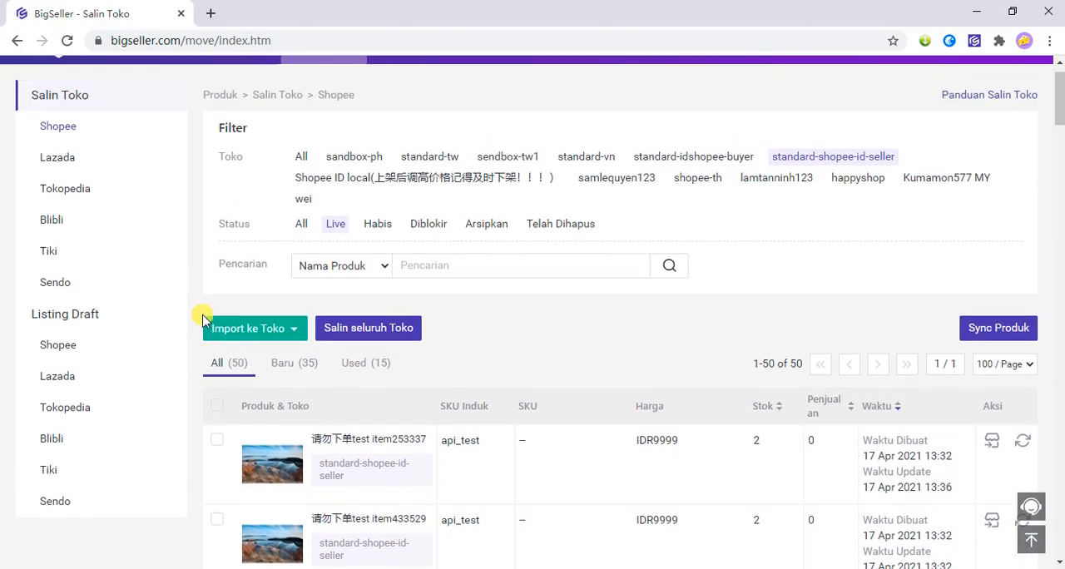
{"action": "left_click", "coordinate": [217, 435]}
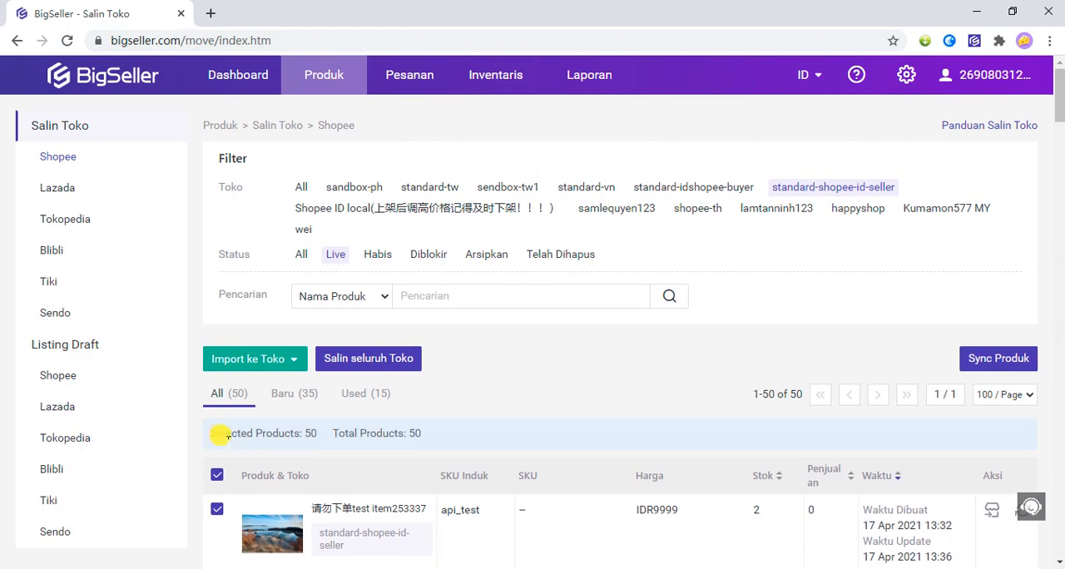
{"action": "scroll", "coordinate": [218, 435], "scroll_direction": "down", "scroll_amount": 2}
{"action": "mouse_move", "coordinate": [286, 199]}
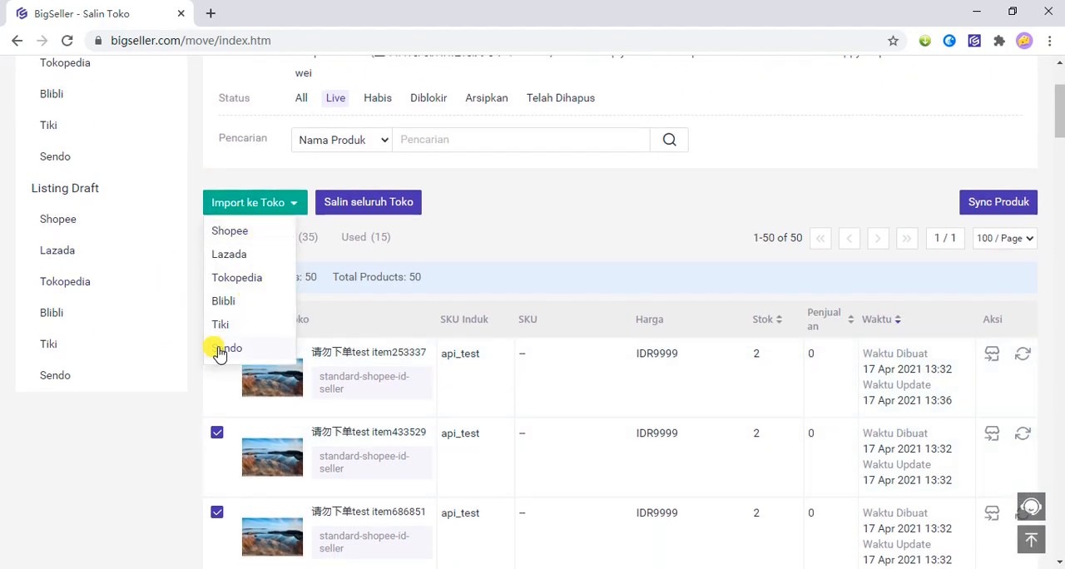
{"action": "left_click", "coordinate": [260, 239]}
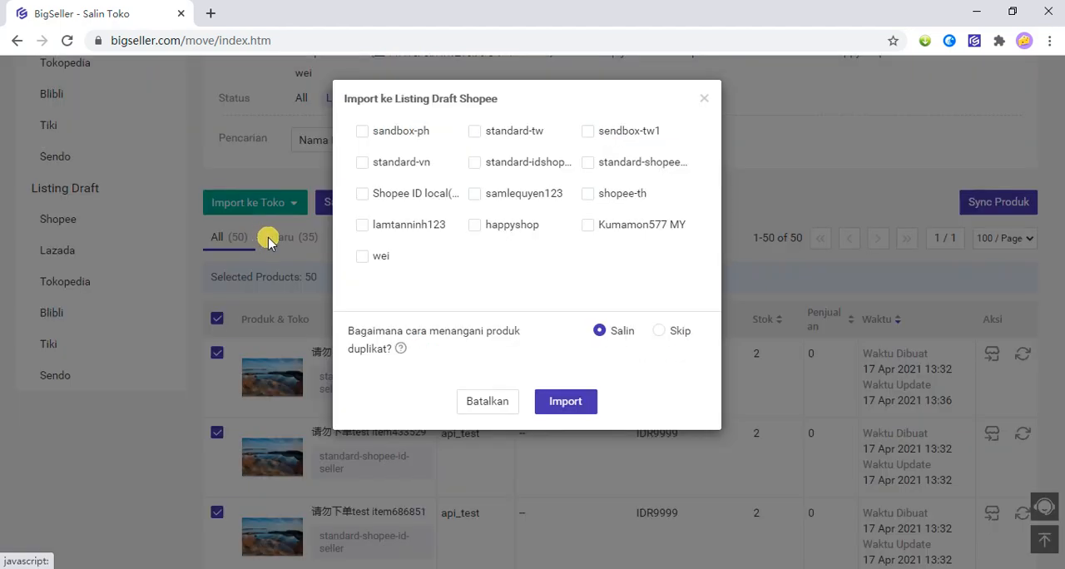
{"action": "left_click", "coordinate": [364, 197]}
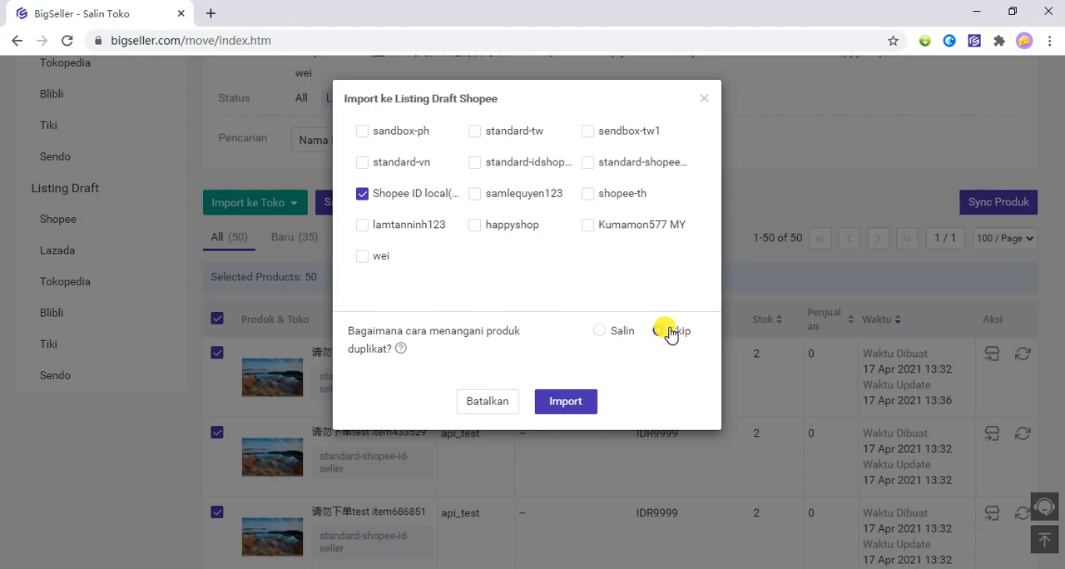
{"action": "left_click", "coordinate": [662, 331]}
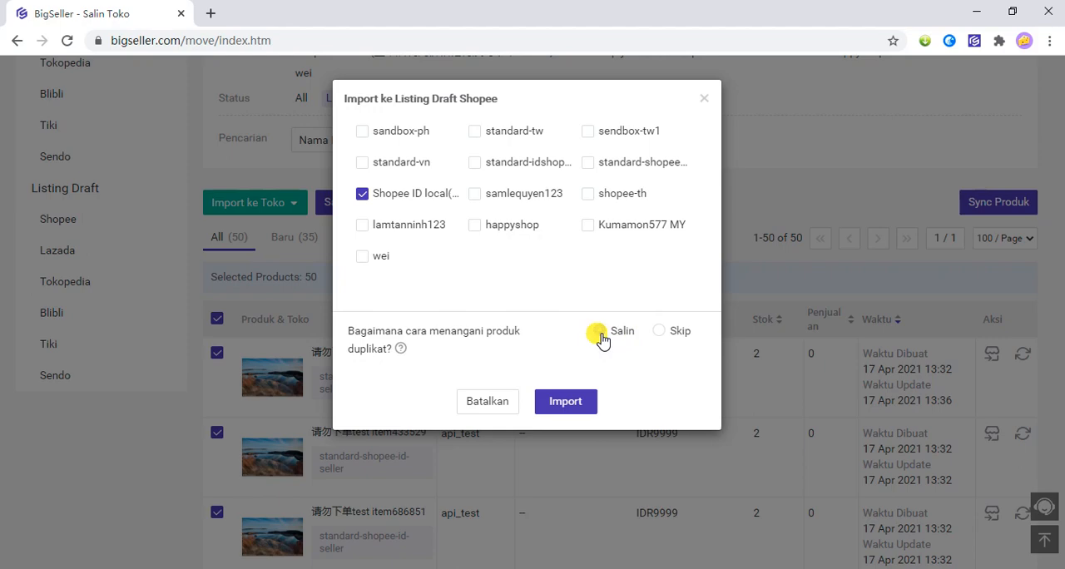
{"action": "left_click", "coordinate": [601, 335]}
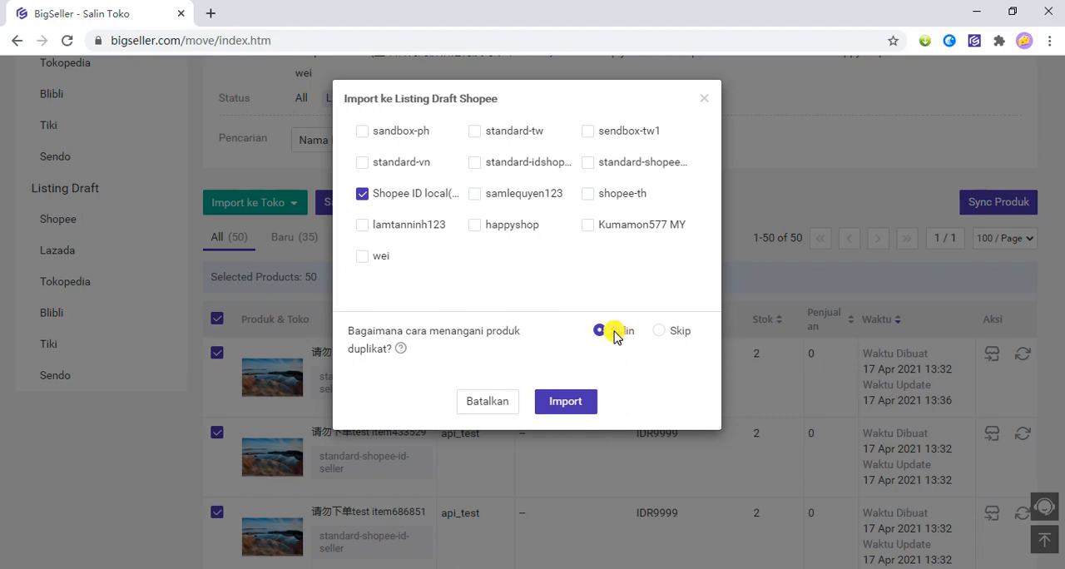
{"action": "left_click", "coordinate": [662, 333]}
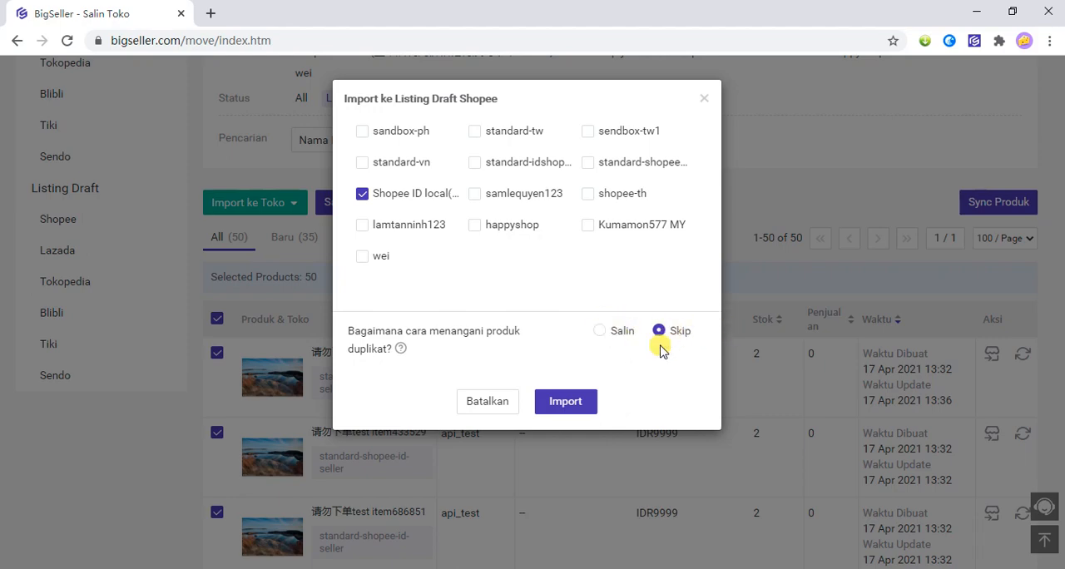
{"action": "left_click", "coordinate": [569, 402]}
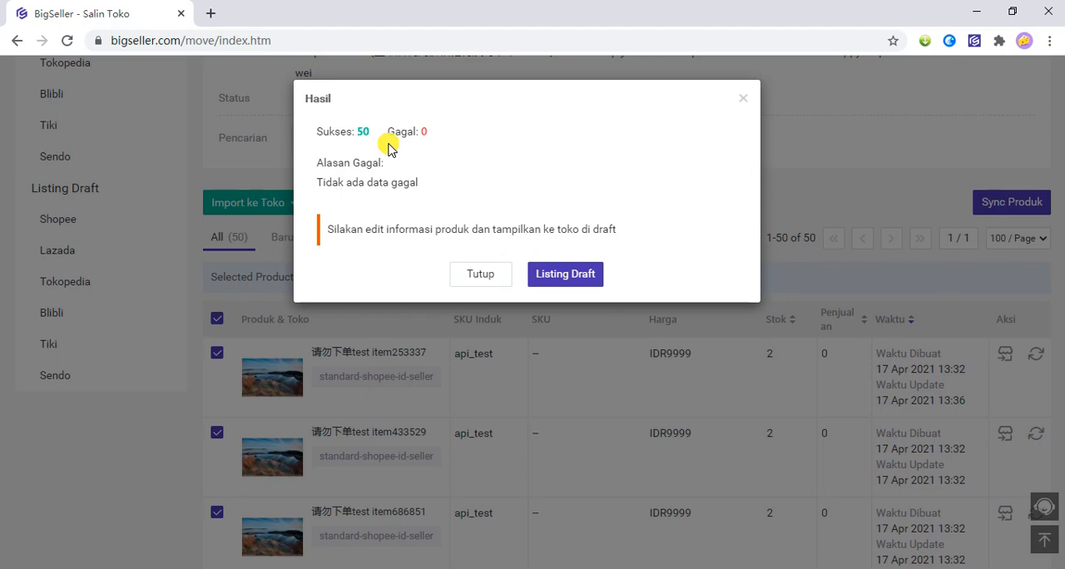
Open the Shopee listing drafts from the import result and filter them by the Shopee ID local store.
{"action": "left_click", "coordinate": [563, 284]}
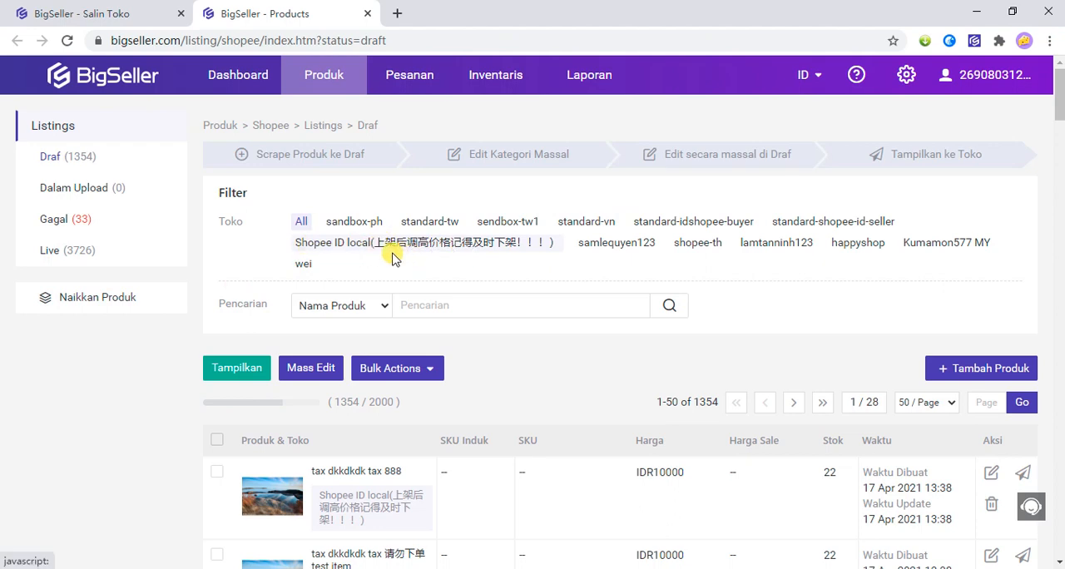
{"action": "left_click", "coordinate": [348, 243]}
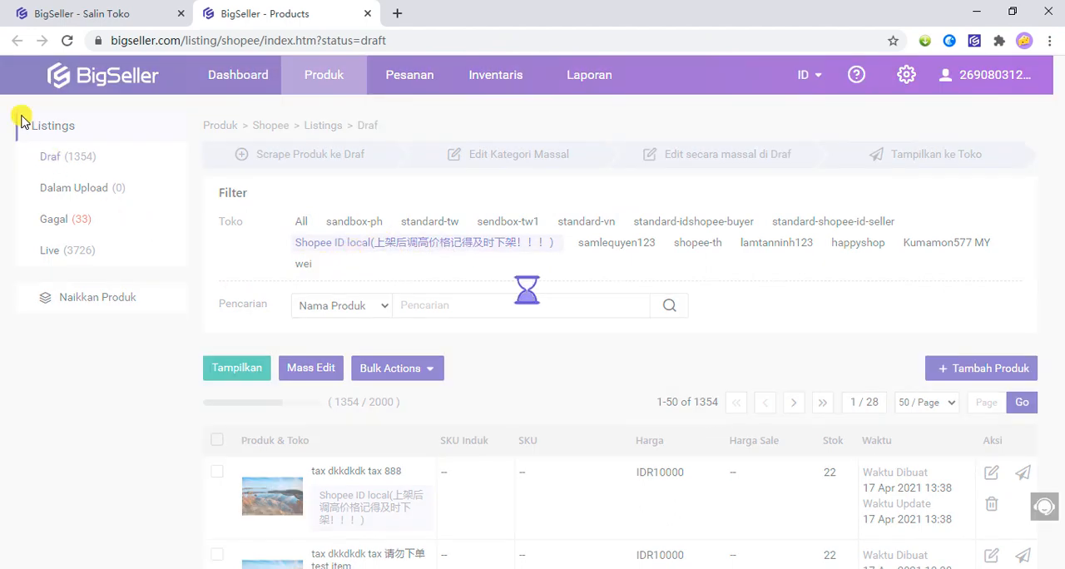
{"action": "scroll", "coordinate": [277, 312], "scroll_direction": "down", "scroll_amount": 5}
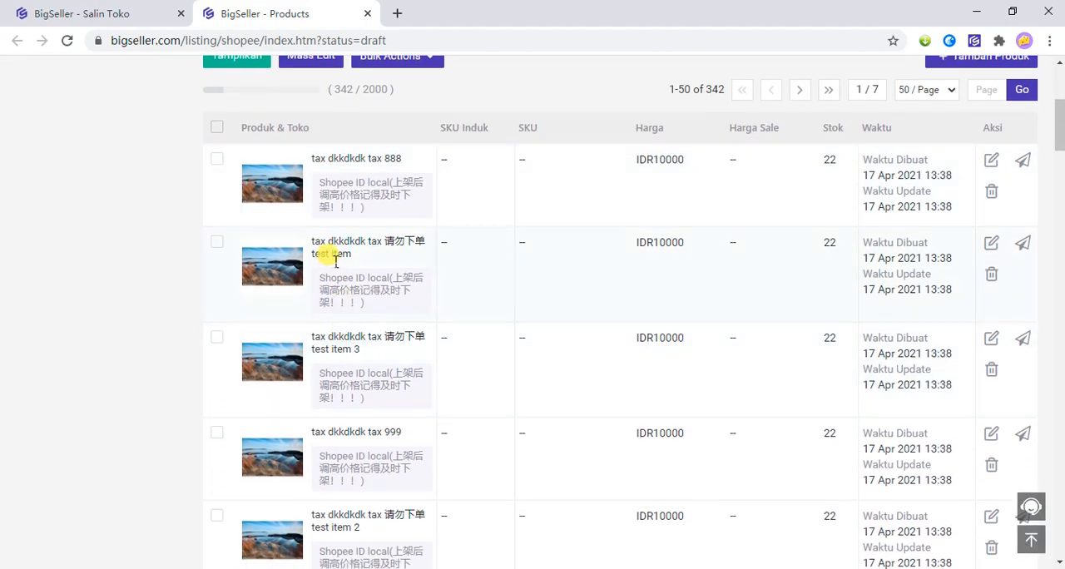
{"action": "scroll", "coordinate": [333, 270], "scroll_direction": "down", "scroll_amount": 3}
{"action": "scroll", "coordinate": [344, 278], "scroll_direction": "up", "scroll_amount": 7}
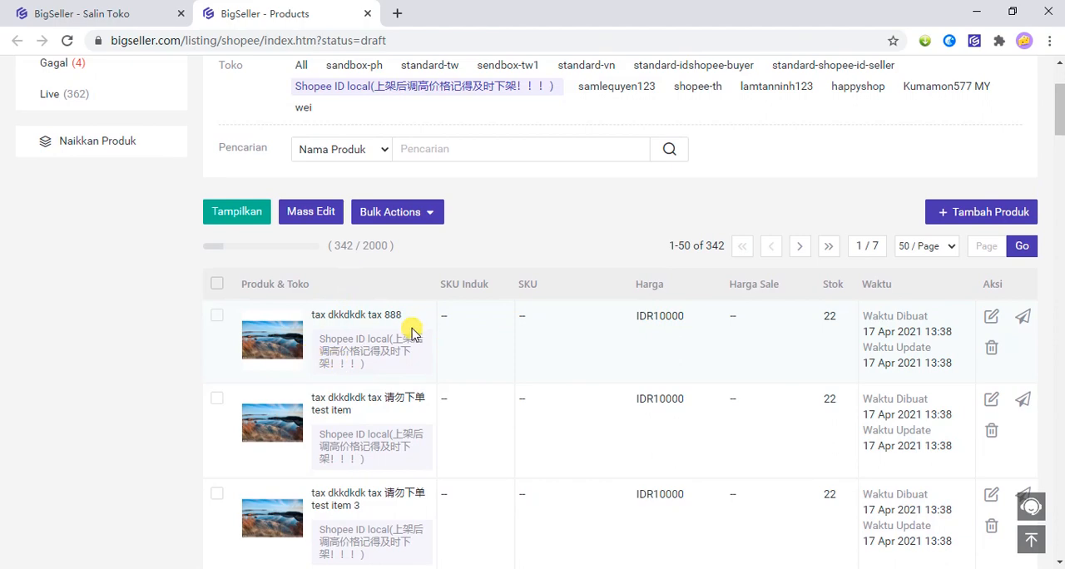
{"action": "scroll", "coordinate": [410, 336], "scroll_direction": "down", "scroll_amount": 1}
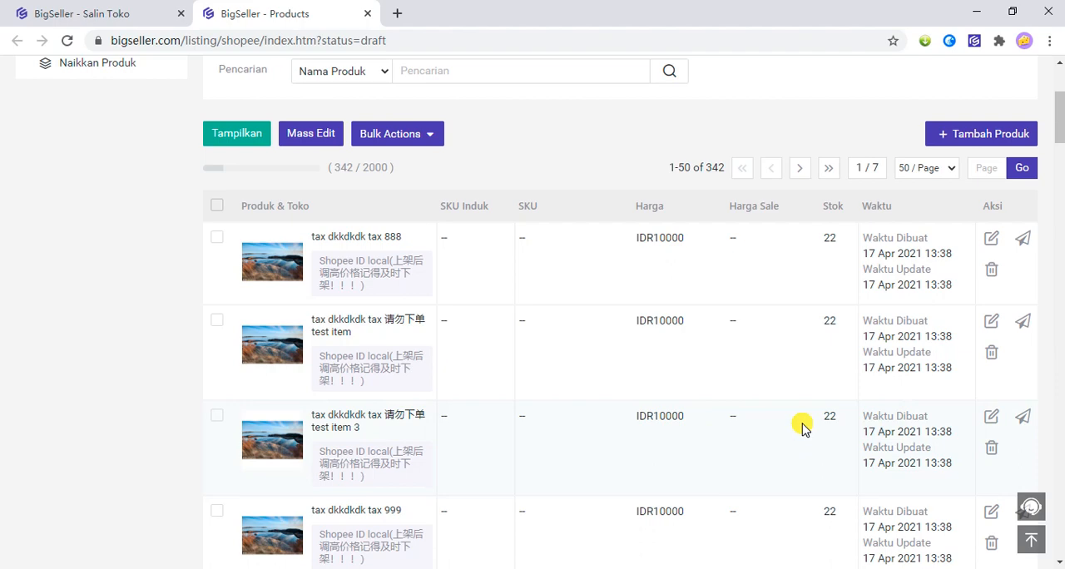
Open the tax dkkdkdk tax 888 draft, examine its required fields, photos, shipping and other settings, and close it without saving.
{"action": "left_click", "coordinate": [993, 248]}
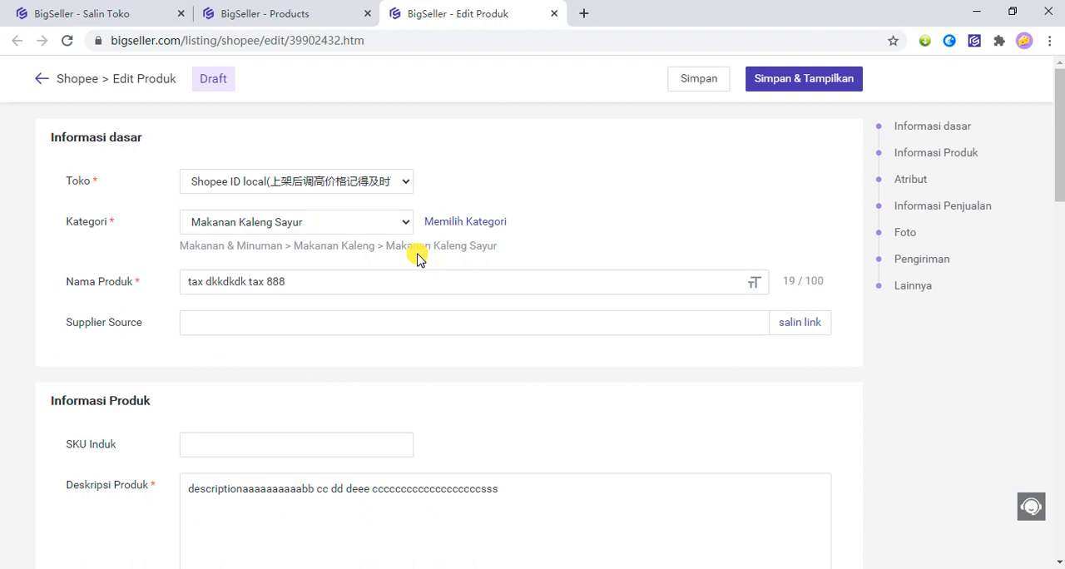
{"action": "scroll", "coordinate": [417, 261], "scroll_direction": "down", "scroll_amount": 1}
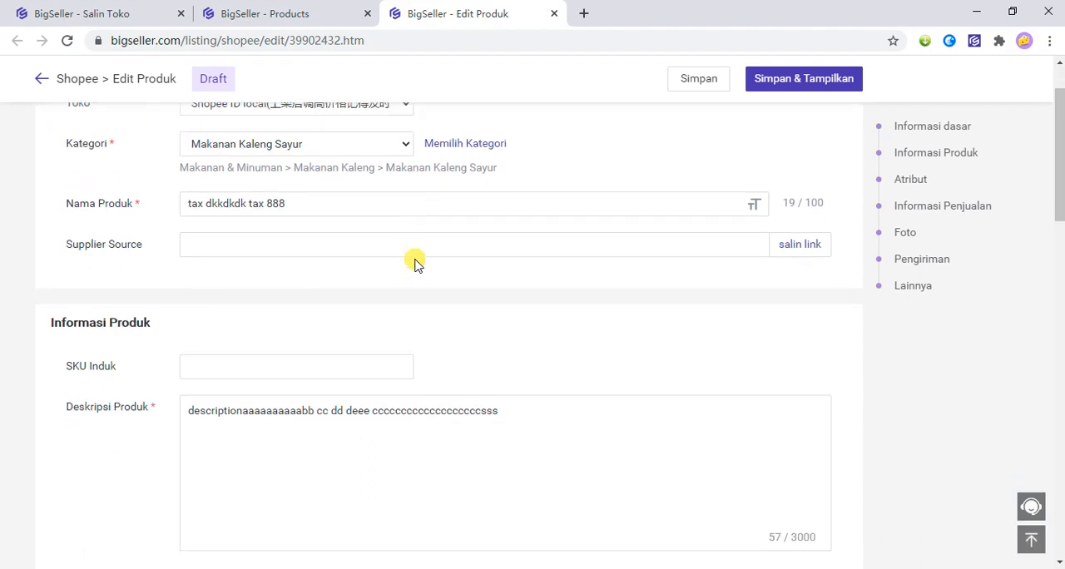
{"action": "scroll", "coordinate": [392, 264], "scroll_direction": "down", "scroll_amount": 1}
{"action": "scroll", "coordinate": [139, 234], "scroll_direction": "up", "scroll_amount": 2}
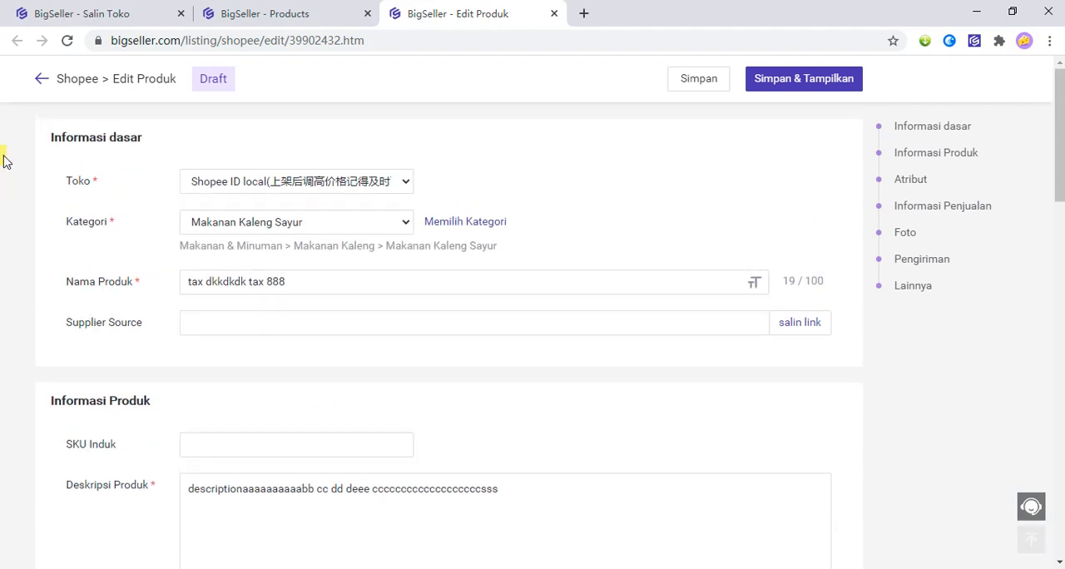
{"action": "left_click_drag", "start_coordinate": [91, 180], "coordinate": [104, 187]}
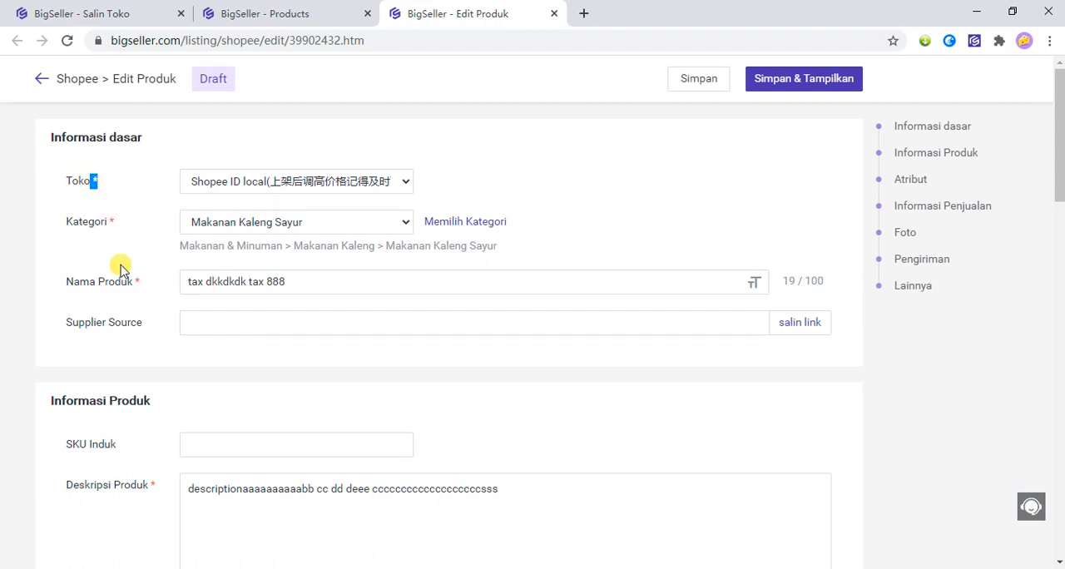
{"action": "scroll", "coordinate": [117, 274], "scroll_direction": "down", "scroll_amount": 2}
{"action": "scroll", "coordinate": [124, 308], "scroll_direction": "down", "scroll_amount": 5}
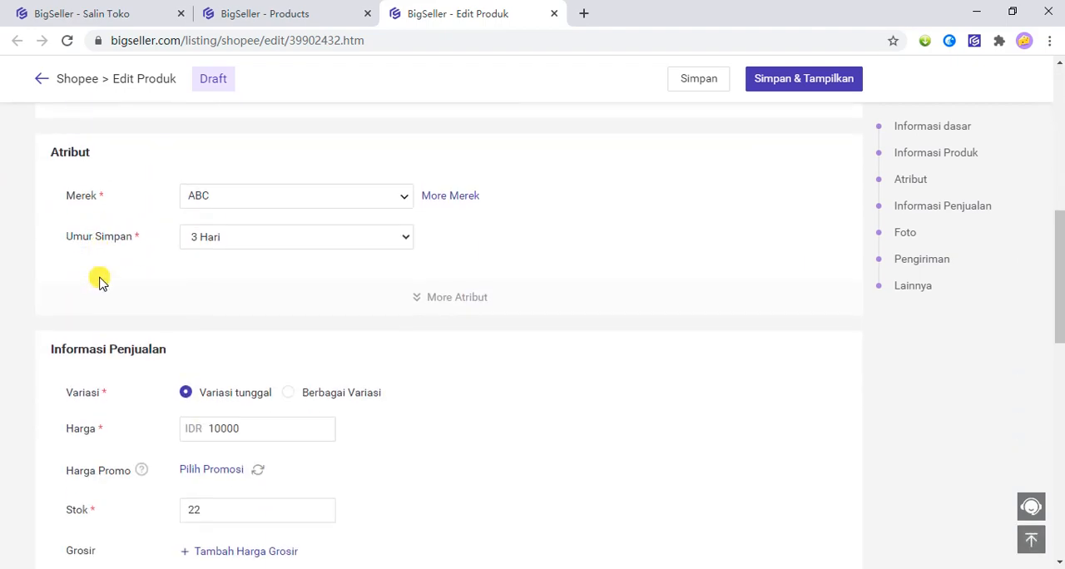
{"action": "scroll", "coordinate": [95, 292], "scroll_direction": "up", "scroll_amount": 1}
{"action": "scroll", "coordinate": [121, 312], "scroll_direction": "down", "scroll_amount": 6}
{"action": "scroll", "coordinate": [120, 313], "scroll_direction": "down", "scroll_amount": 5}
{"action": "scroll", "coordinate": [161, 325], "scroll_direction": "up", "scroll_amount": 3}
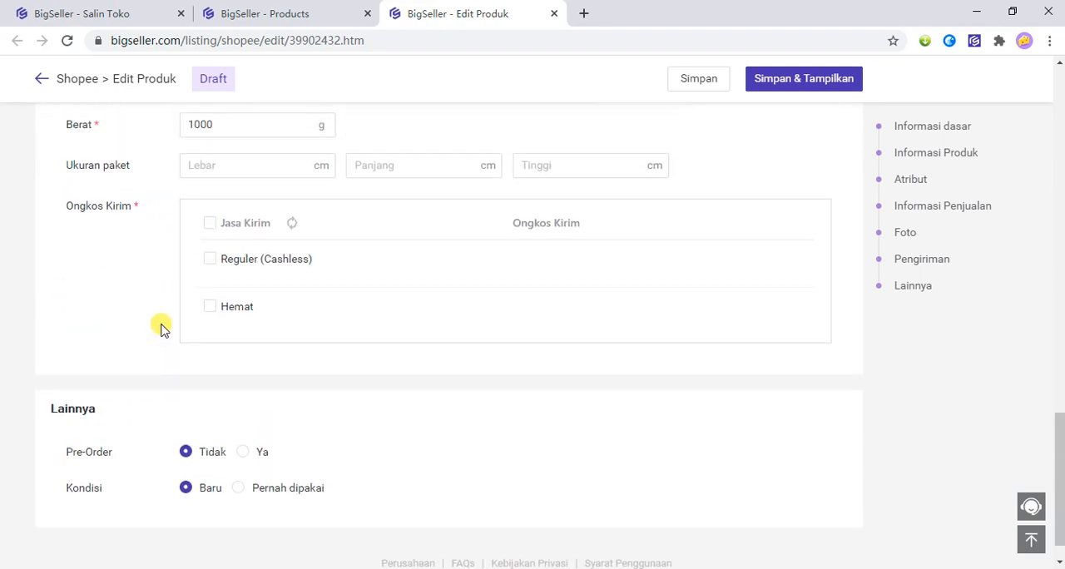
{"action": "left_click_drag", "start_coordinate": [111, 405], "coordinate": [147, 406]}
{"action": "left_click", "coordinate": [123, 430]}
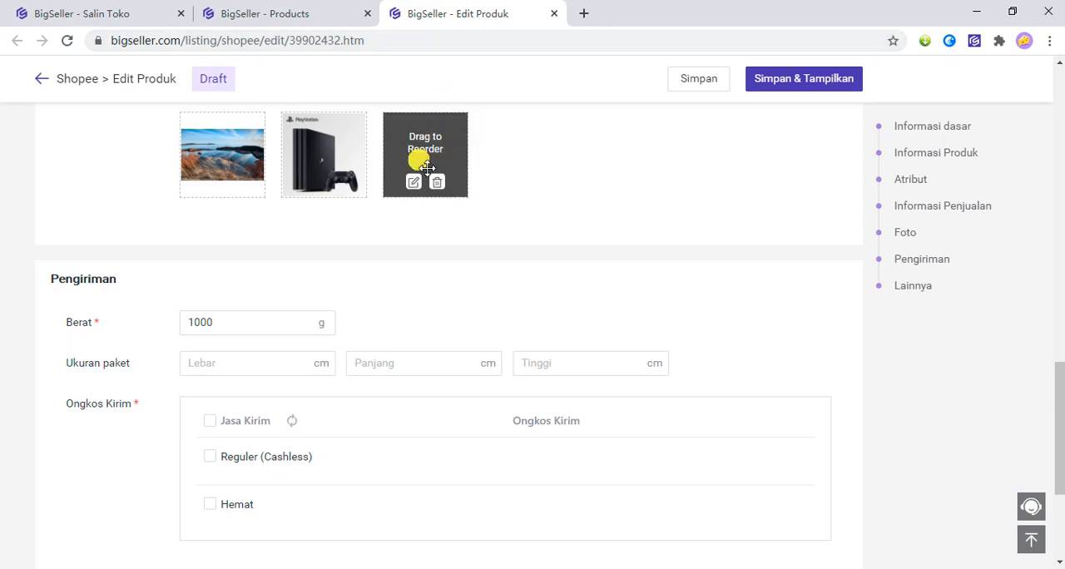
{"action": "scroll", "coordinate": [424, 170], "scroll_direction": "down", "scroll_amount": 2}
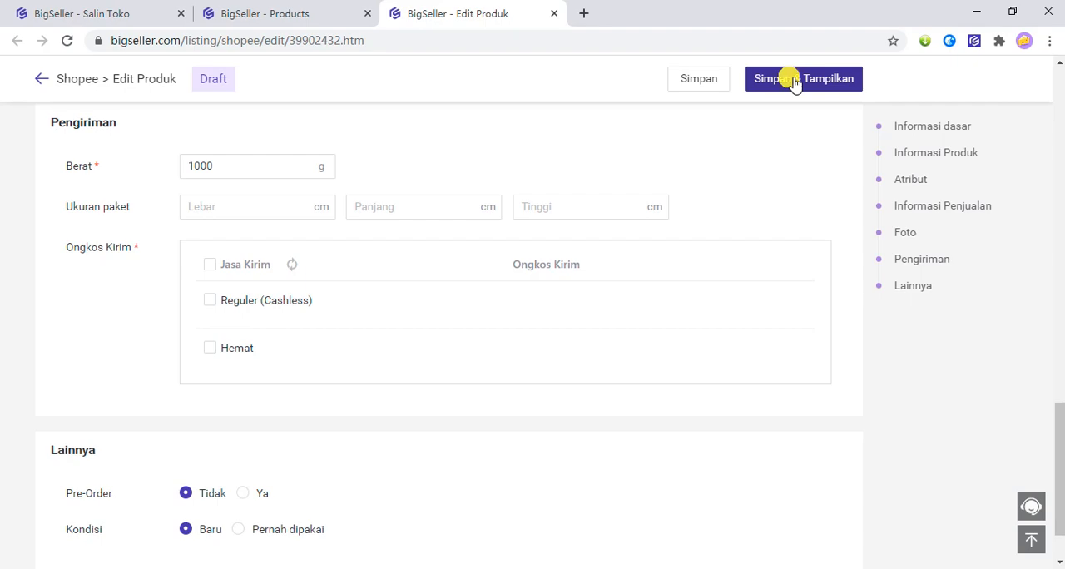
{"action": "left_click", "coordinate": [554, 15]}
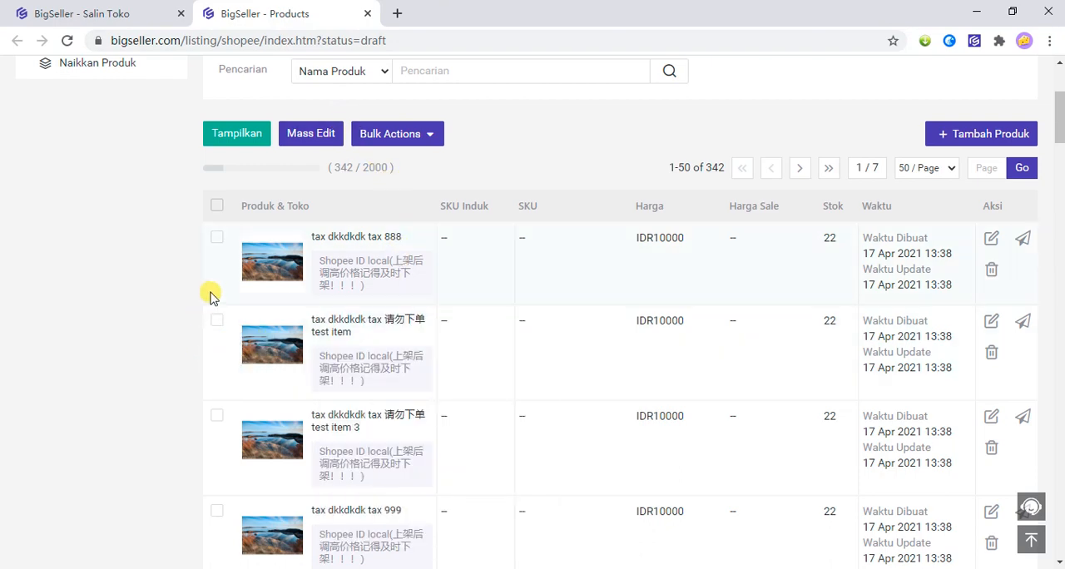
Try out draft selection with the first five drafts and with all drafts on the page.
{"action": "left_click", "coordinate": [217, 241]}
{"action": "left_click", "coordinate": [216, 358]}
{"action": "left_click", "coordinate": [217, 454]}
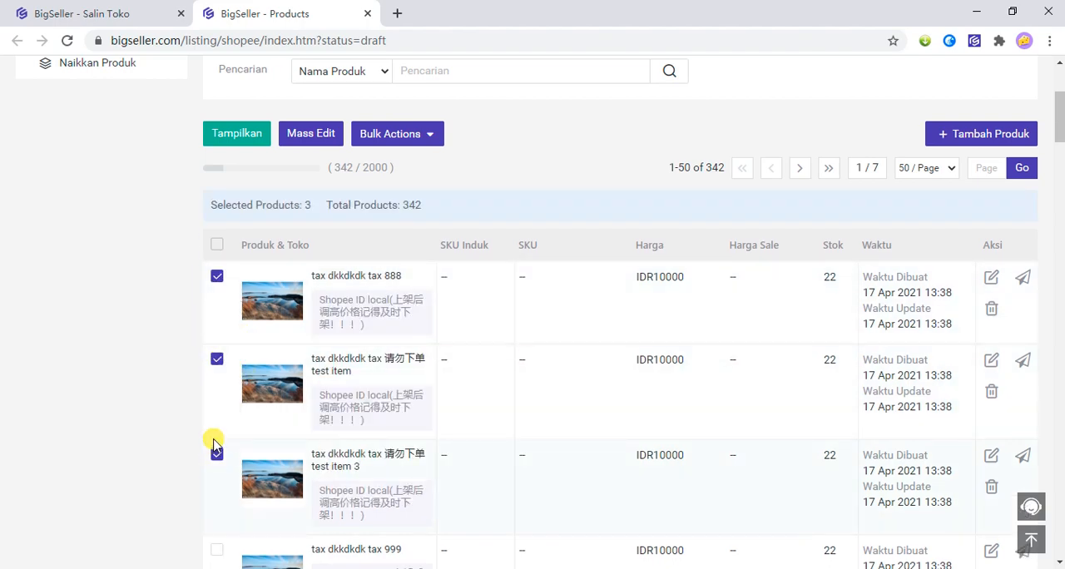
{"action": "scroll", "coordinate": [194, 551], "scroll_direction": "down", "scroll_amount": 2}
{"action": "left_click", "coordinate": [216, 392]}
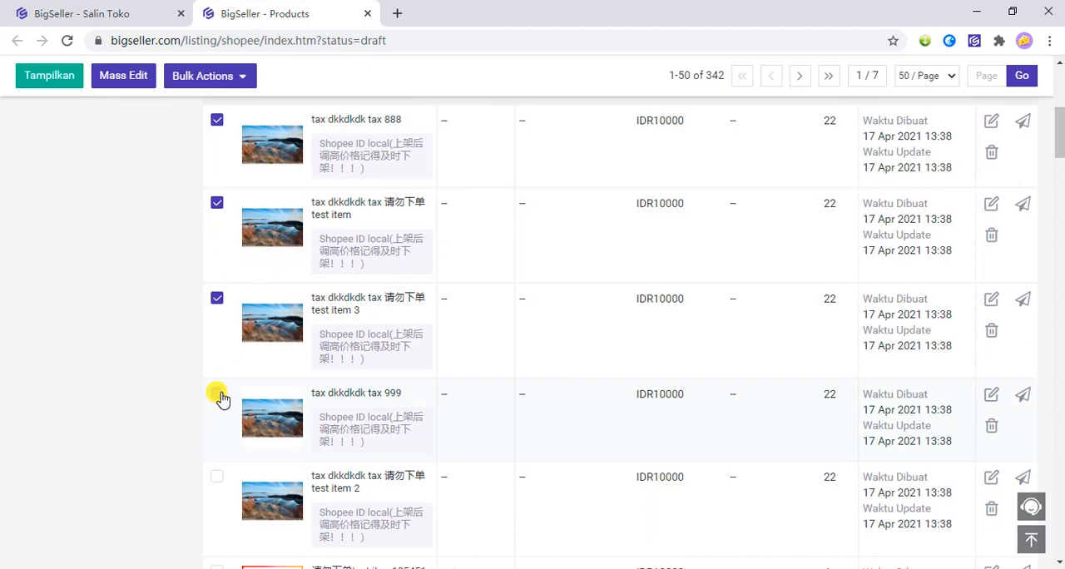
{"action": "left_click", "coordinate": [223, 487]}
{"action": "scroll", "coordinate": [200, 374], "scroll_direction": "up", "scroll_amount": 3}
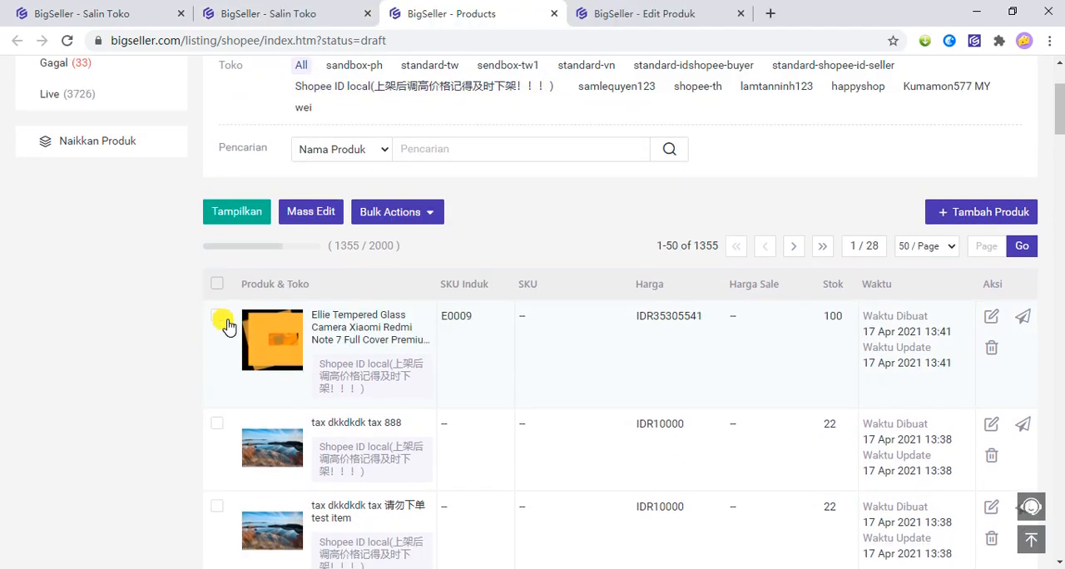
{"action": "left_click", "coordinate": [218, 317]}
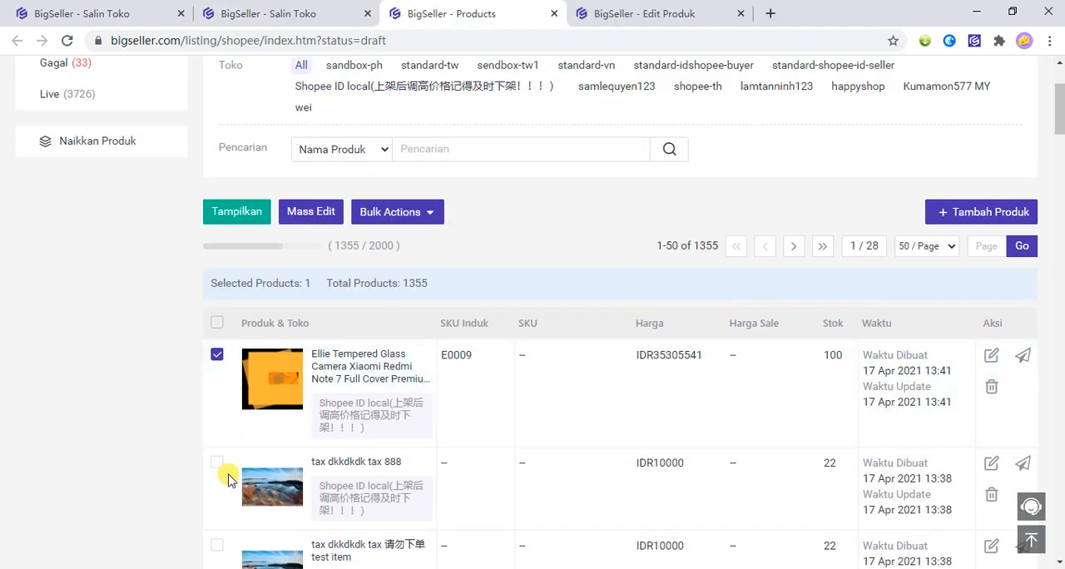
Add the tax dkkdkdk drafts tax 888, test item and test item 3 to the selected Ellie Tempered Glass draft and open them in Mass Edit.
{"action": "left_click", "coordinate": [221, 466]}
{"action": "scroll", "coordinate": [223, 466], "scroll_direction": "down", "scroll_amount": 2}
{"action": "left_click", "coordinate": [219, 391]}
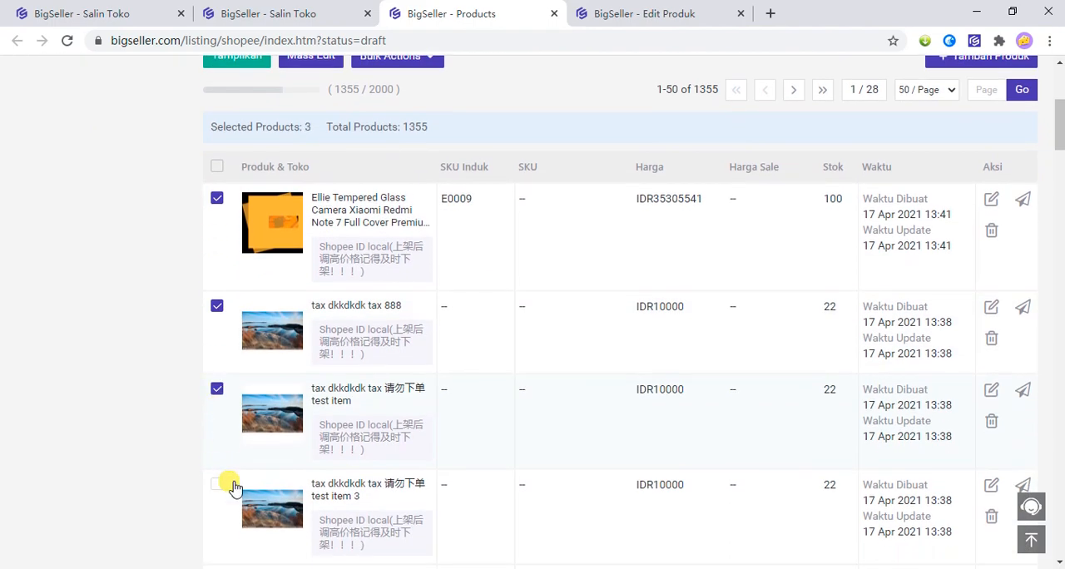
{"action": "scroll", "coordinate": [229, 370], "scroll_direction": "up", "scroll_amount": 1}
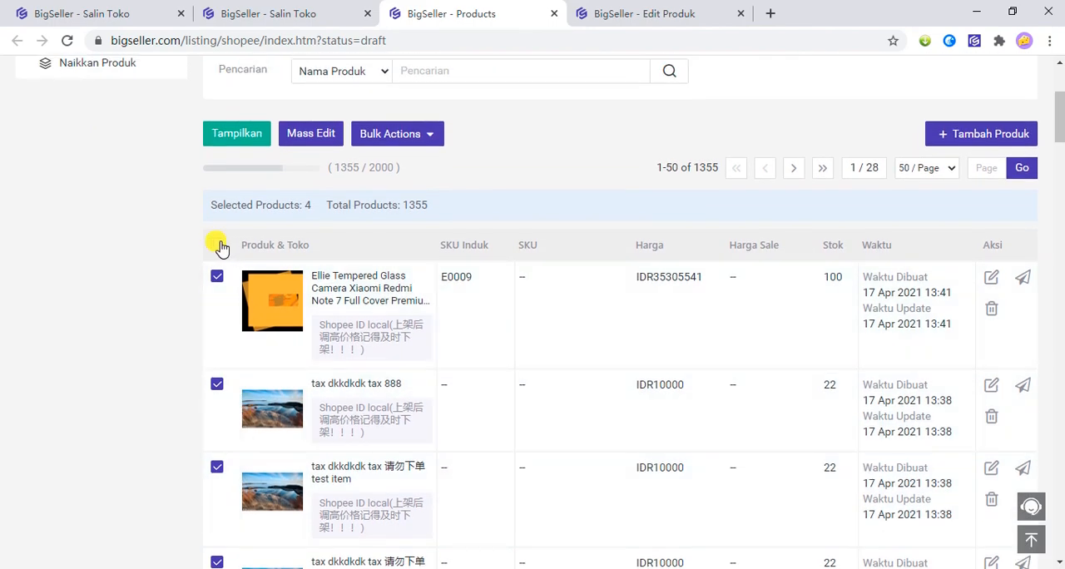
{"action": "scroll", "coordinate": [191, 279], "scroll_direction": "down", "scroll_amount": 2}
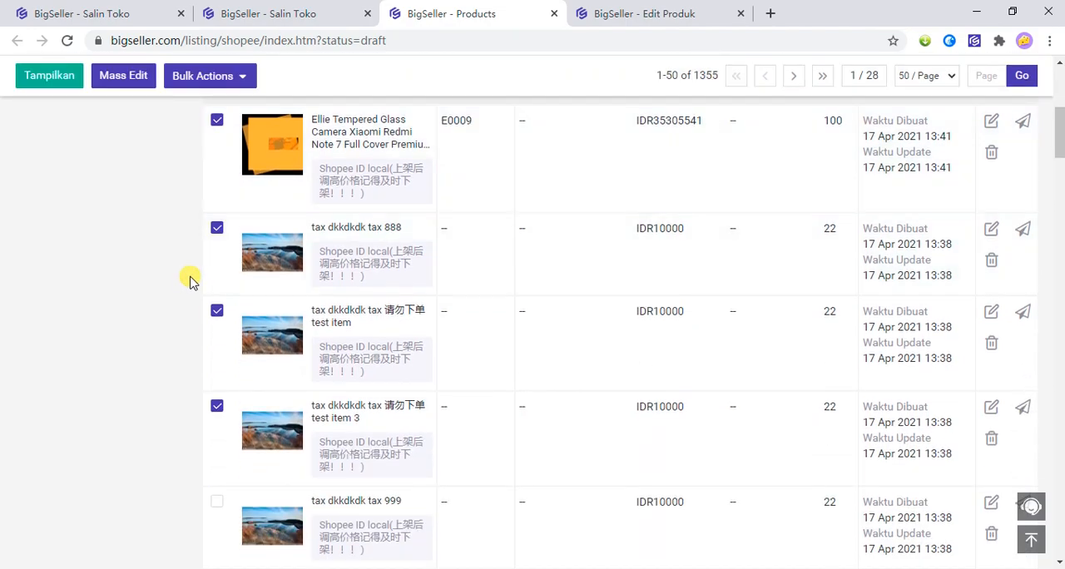
{"action": "scroll", "coordinate": [250, 225], "scroll_direction": "up", "scroll_amount": 2}
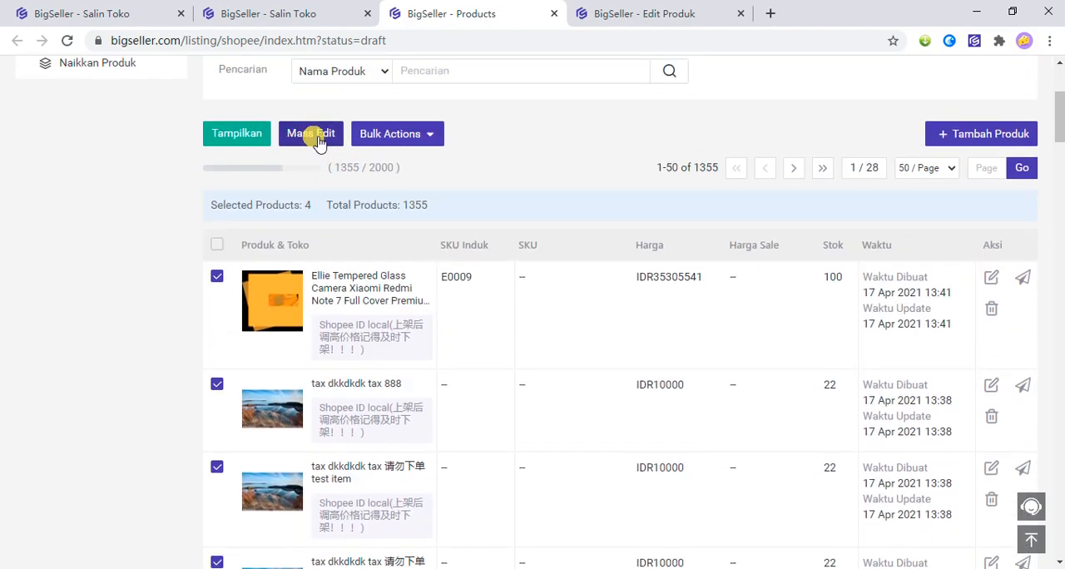
{"action": "left_click", "coordinate": [318, 137]}
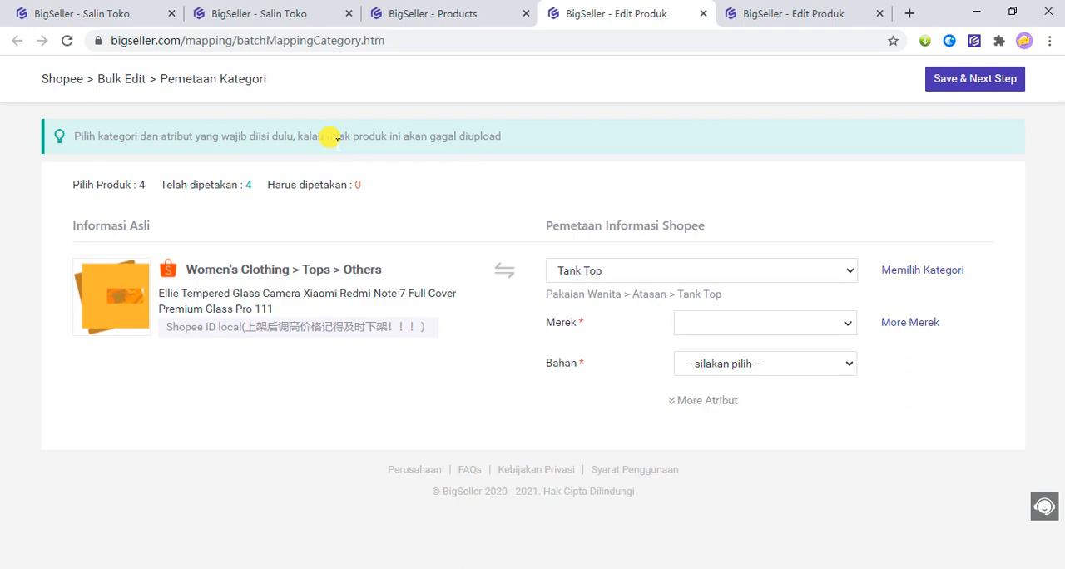
Set the required brand (Merek) attribute of the Tank Top category mapping to Tidak Ada Merek.
{"action": "triple_click", "coordinate": [552, 326]}
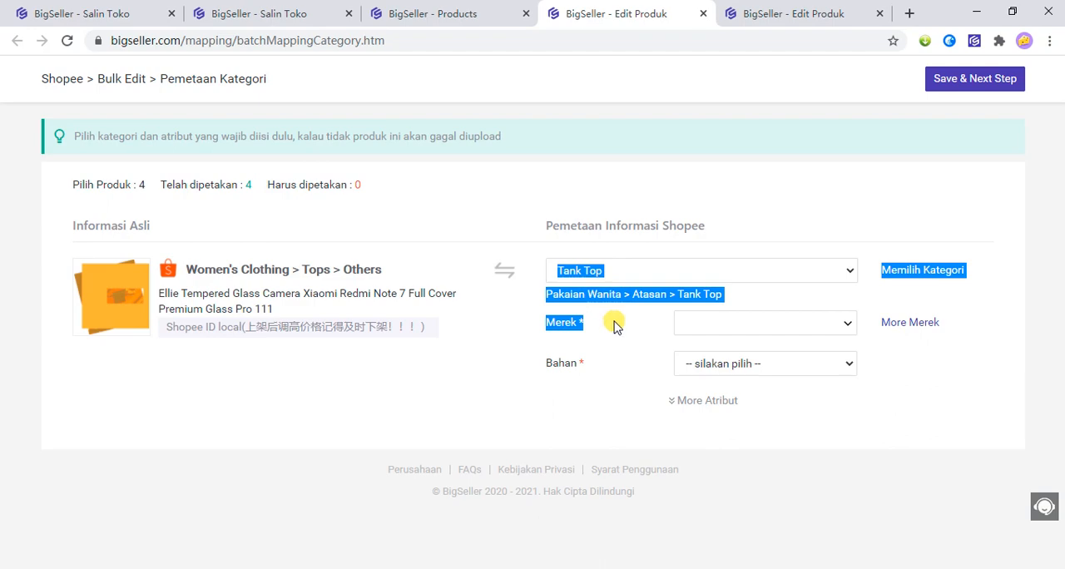
{"action": "left_click", "coordinate": [574, 341]}
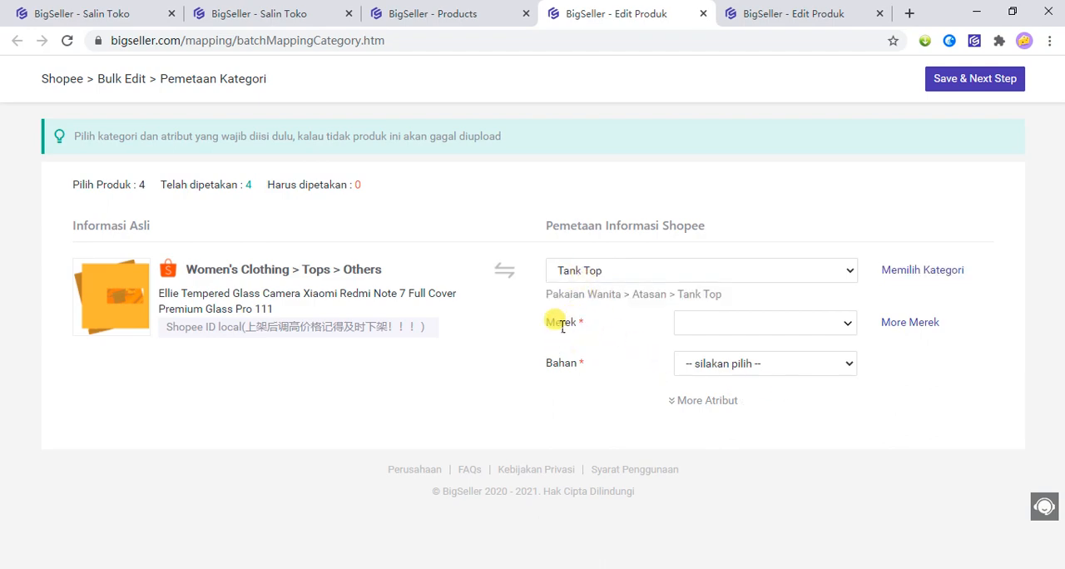
{"action": "left_click_drag", "start_coordinate": [541, 326], "coordinate": [587, 326]}
{"action": "left_click", "coordinate": [586, 342]}
{"action": "left_click", "coordinate": [574, 339]}
{"action": "left_click", "coordinate": [769, 331]}
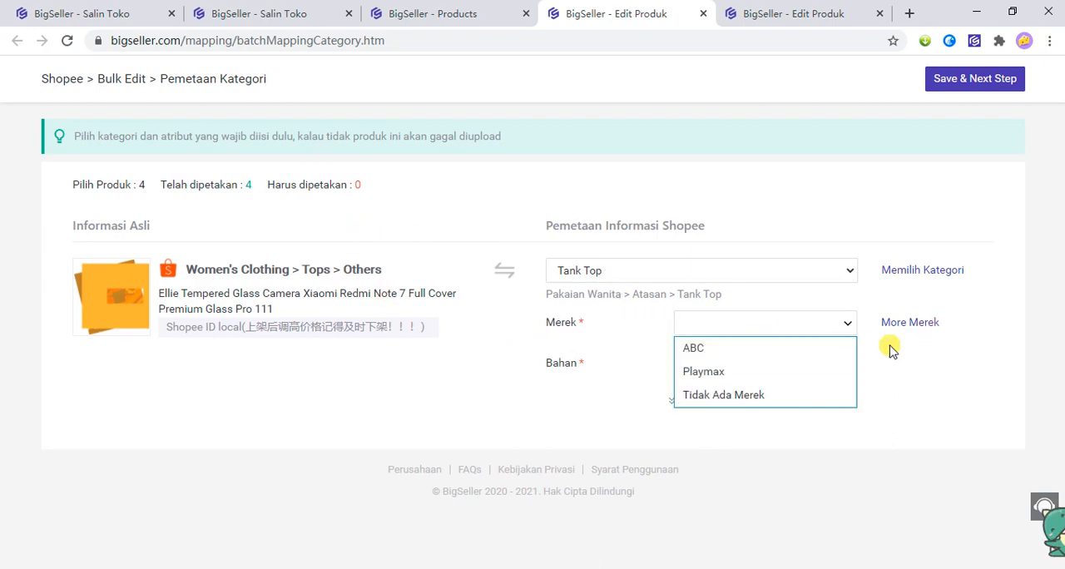
{"action": "left_click", "coordinate": [787, 396]}
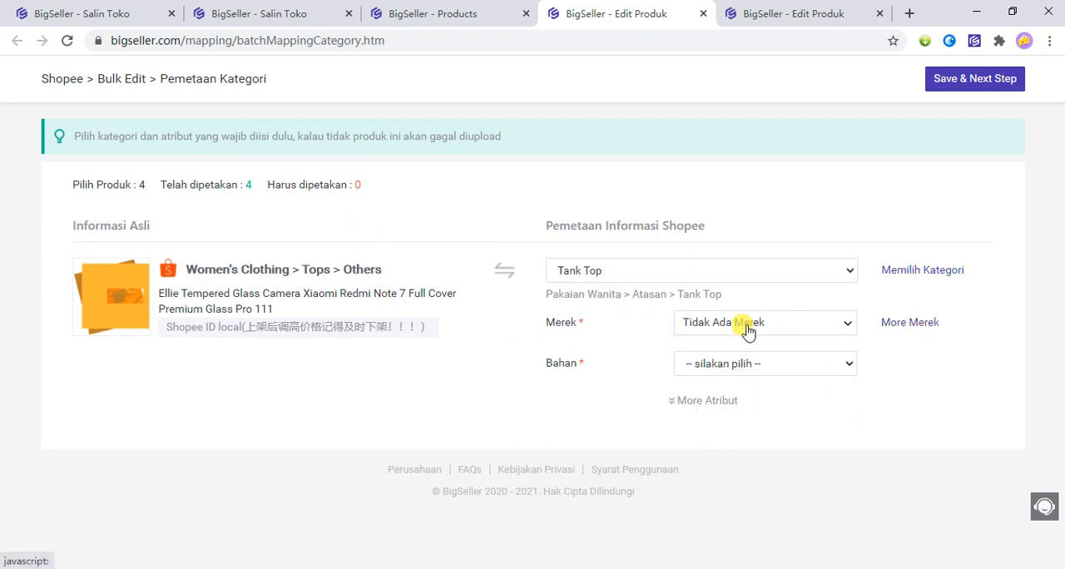
{"action": "left_click", "coordinate": [891, 330]}
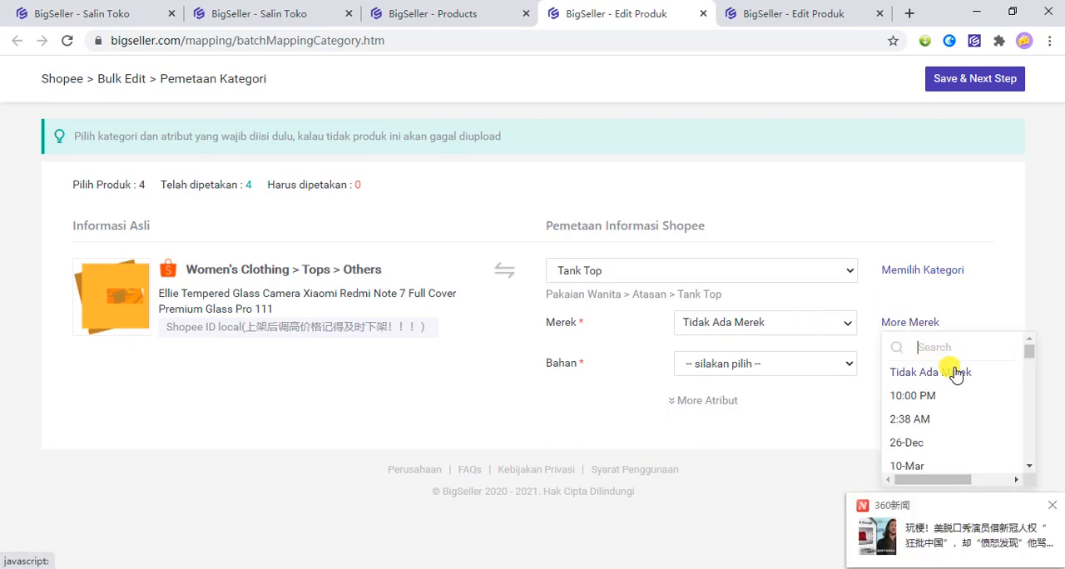
{"action": "left_click", "coordinate": [954, 372]}
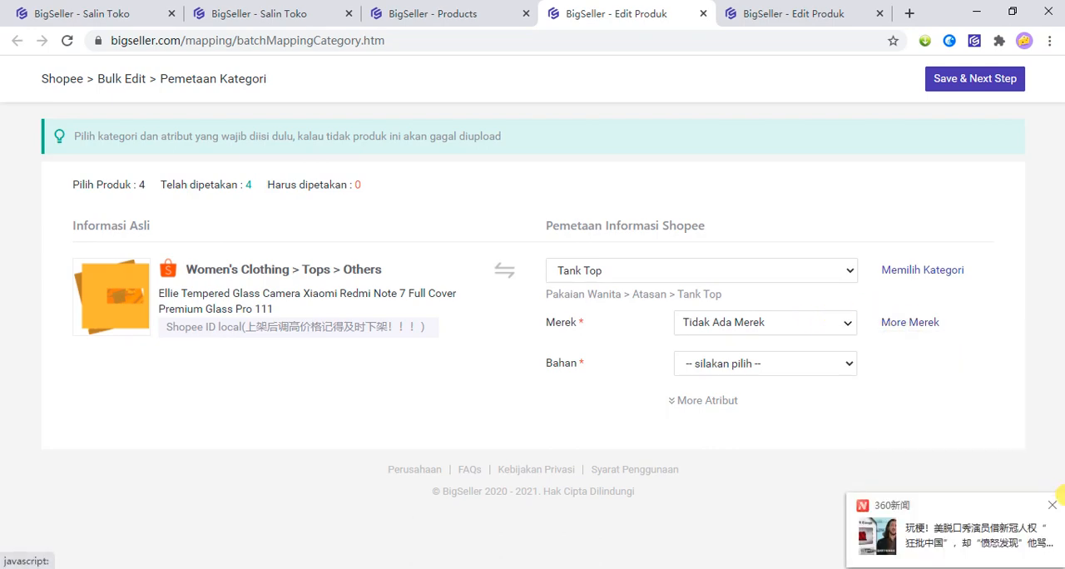
{"action": "left_click", "coordinate": [1052, 511]}
Set the required Bahan attribute to Katun and save the mapping to continue to the bulk edit table.
{"action": "left_click", "coordinate": [746, 363]}
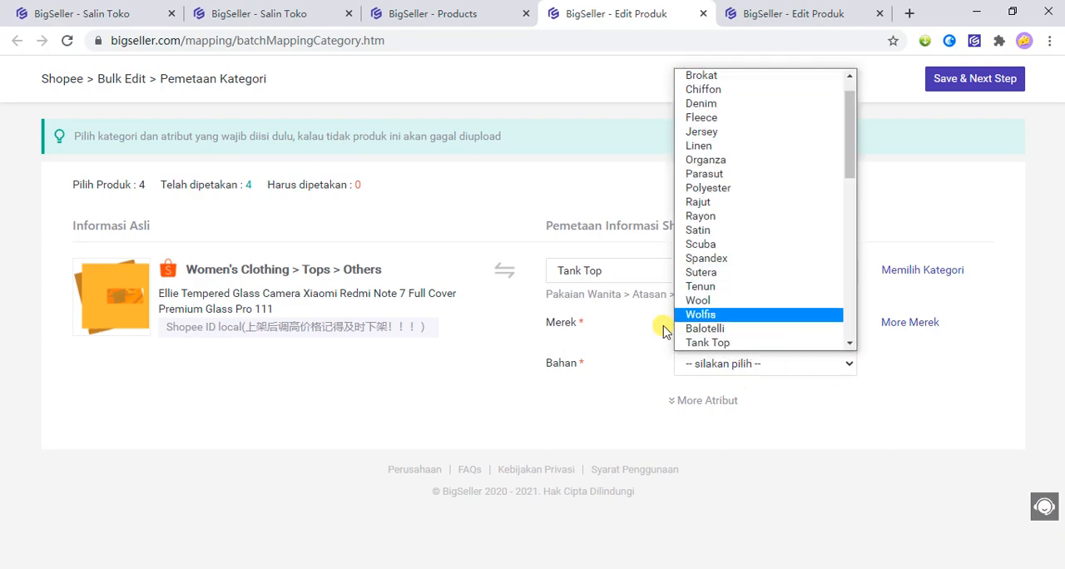
{"action": "left_click_drag", "start_coordinate": [544, 363], "coordinate": [603, 369]}
{"action": "left_click", "coordinate": [814, 421]}
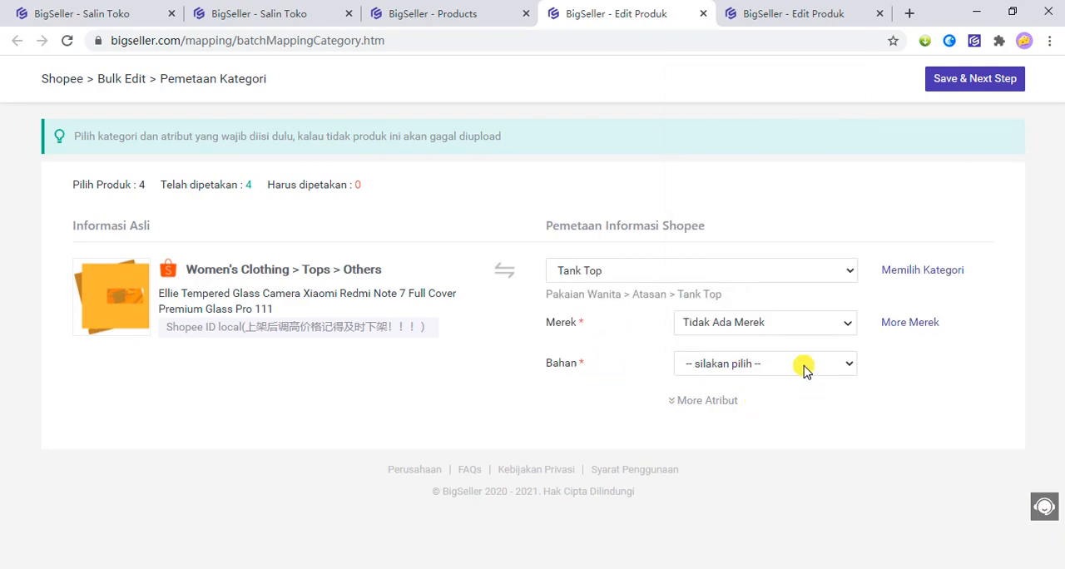
{"action": "left_click", "coordinate": [804, 370]}
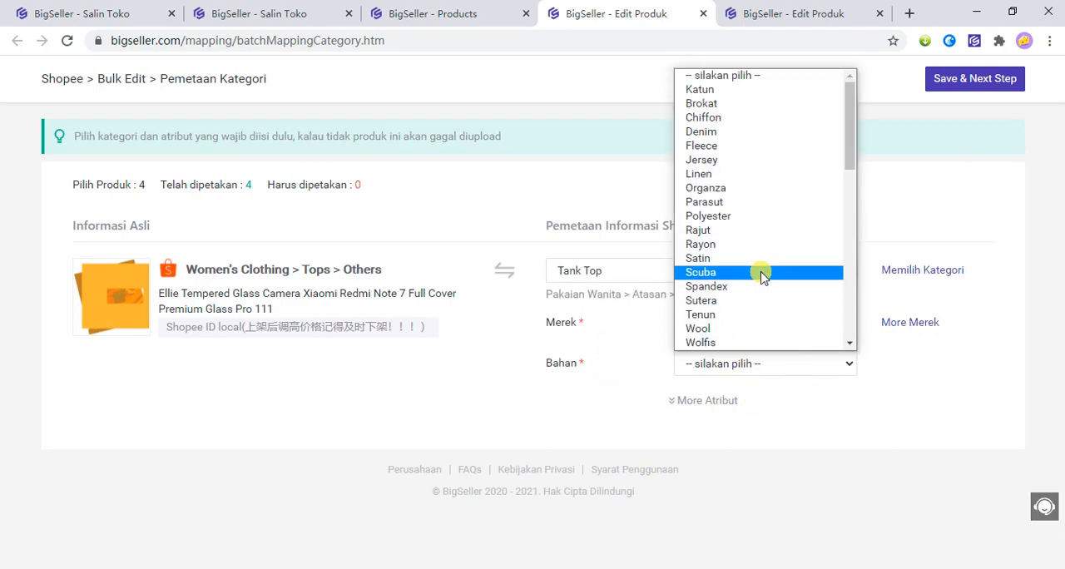
{"action": "left_click", "coordinate": [755, 93]}
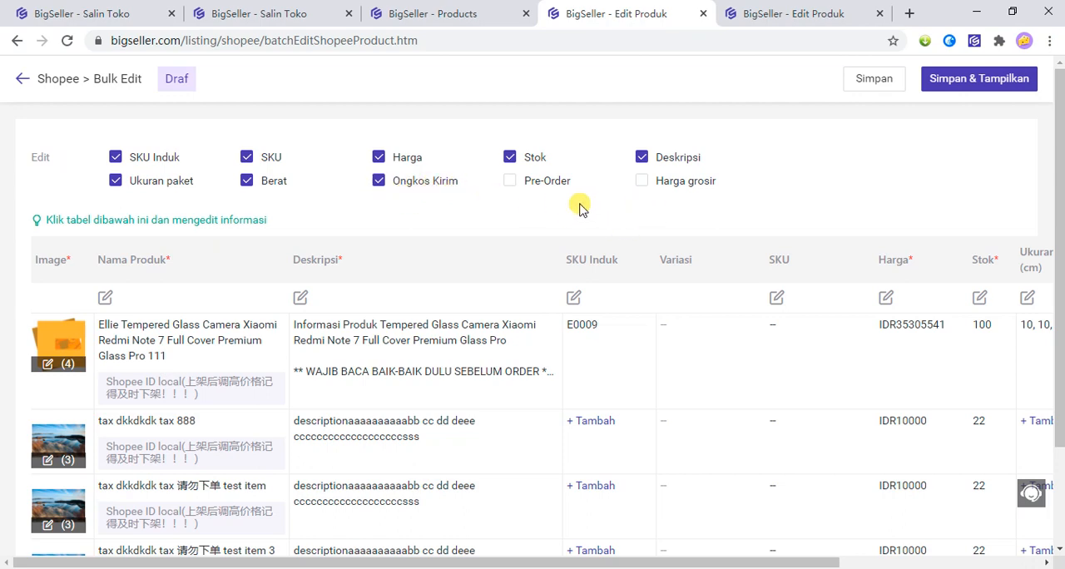
Show and hide the optional Pre-Order and Harga grosir columns of the bulk edit table in turn.
{"action": "left_click", "coordinate": [553, 183]}
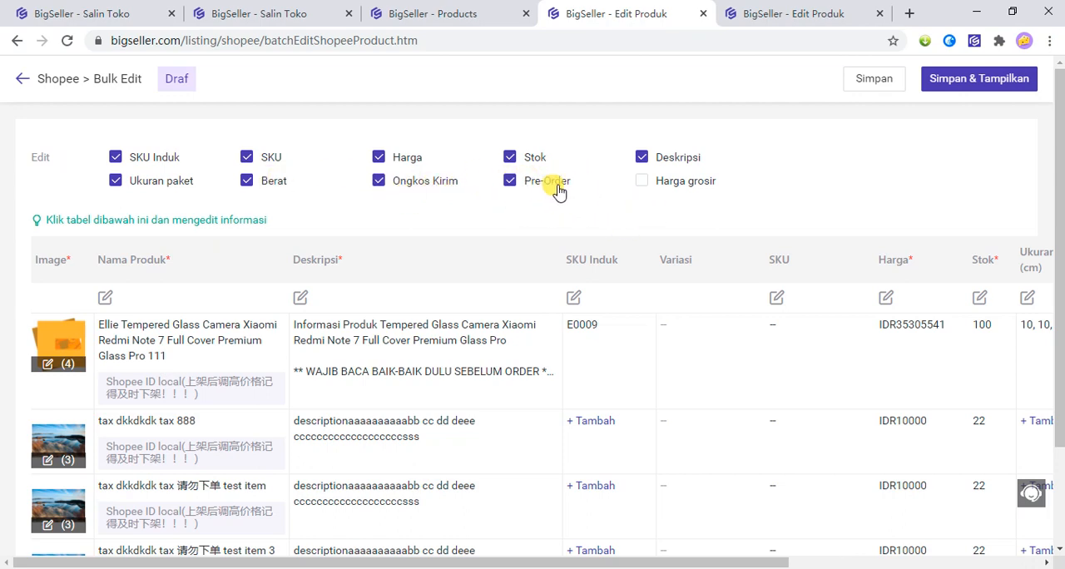
{"action": "left_click", "coordinate": [526, 191]}
{"action": "left_click", "coordinate": [677, 184]}
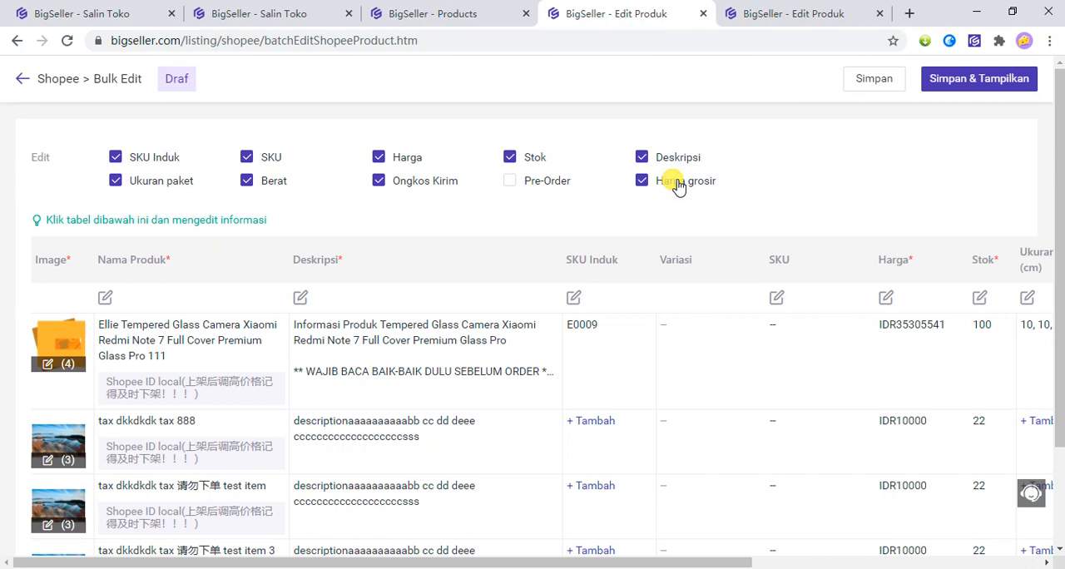
{"action": "left_click", "coordinate": [672, 184]}
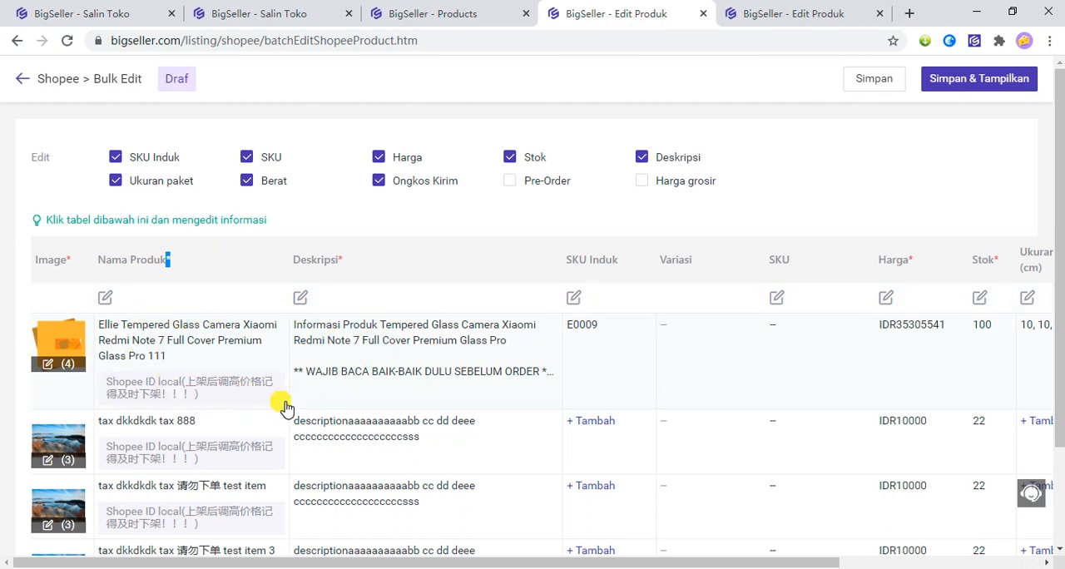
Try out inline editing of the name and description cells for the Ellie Tempered Glass and tax 888 drafts.
{"action": "left_click", "coordinate": [357, 328]}
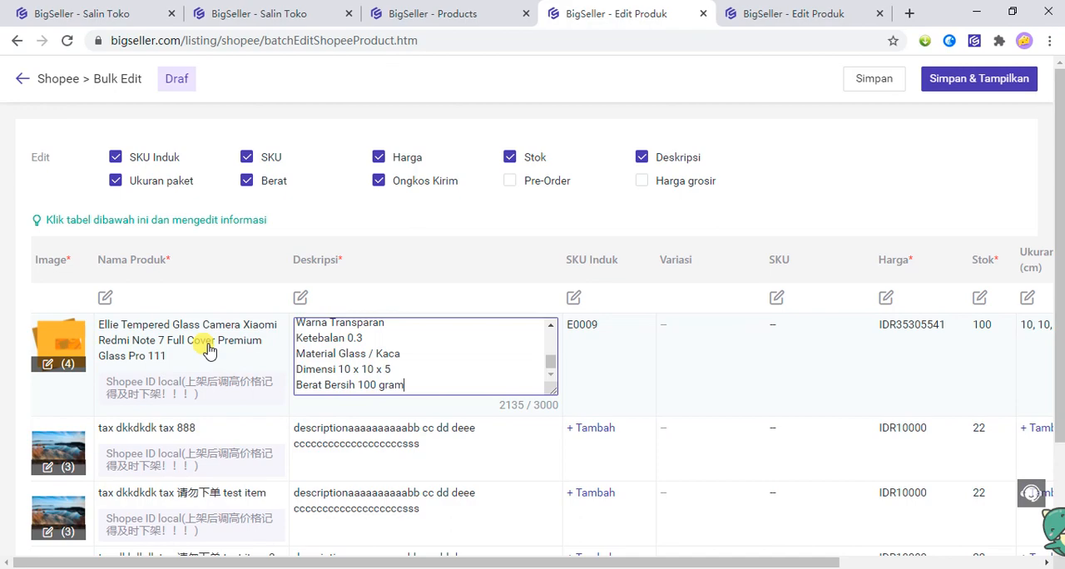
{"action": "left_click", "coordinate": [196, 331]}
{"action": "left_click", "coordinate": [432, 354]}
{"action": "left_click", "coordinate": [378, 423]}
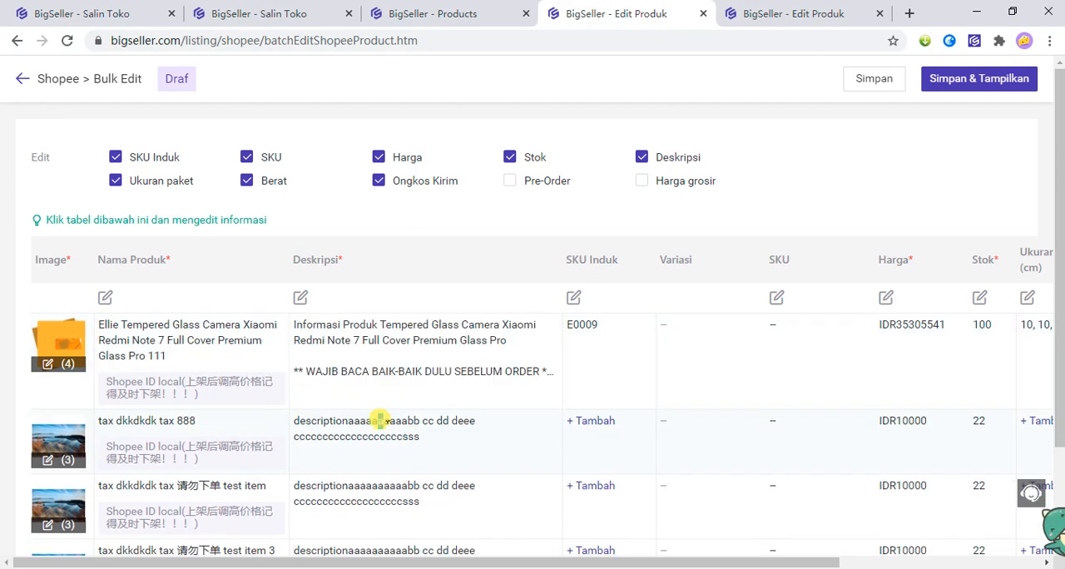
{"action": "left_click", "coordinate": [198, 434]}
{"action": "left_click", "coordinate": [337, 432]}
{"action": "scroll", "coordinate": [356, 445], "scroll_direction": "down", "scroll_amount": 1}
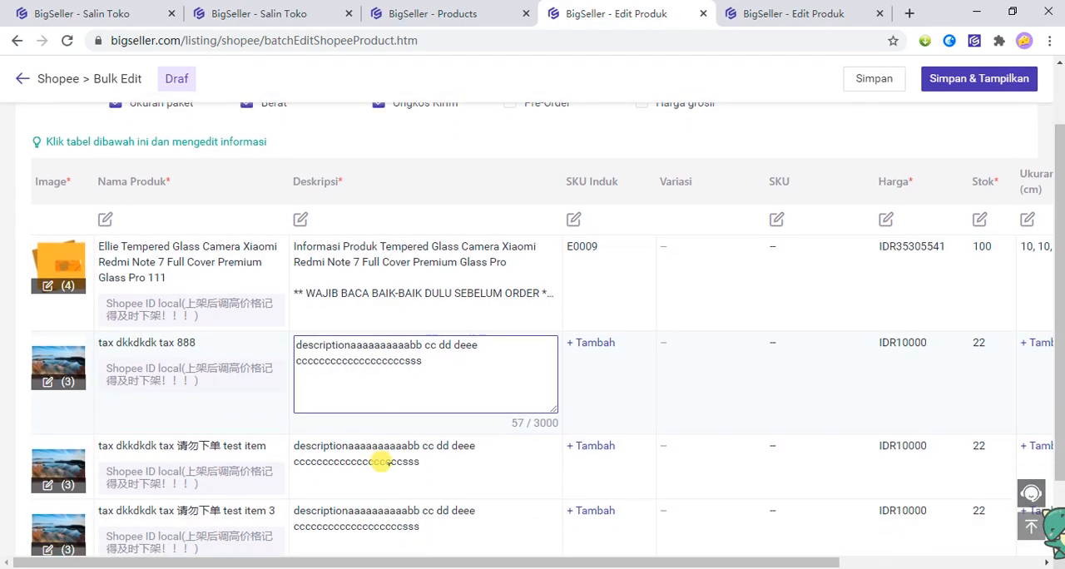
Append gg to the test item draft's description, and open the bulk description editor and cancel it.
{"action": "left_click", "coordinate": [370, 445]}
{"action": "left_click", "coordinate": [244, 416]}
{"action": "left_click", "coordinate": [435, 435]}
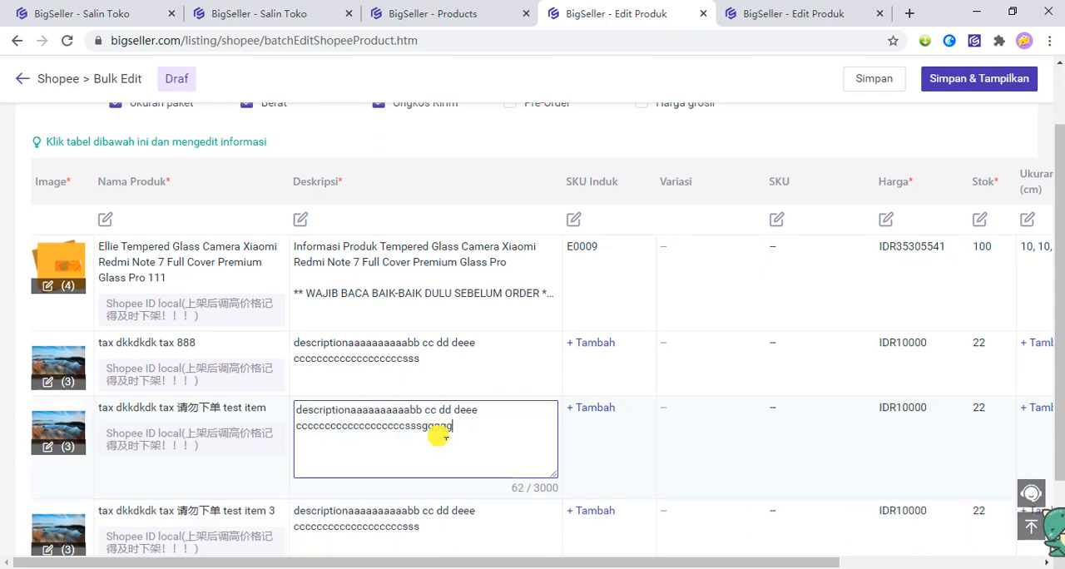
{"action": "left_click", "coordinate": [424, 366]}
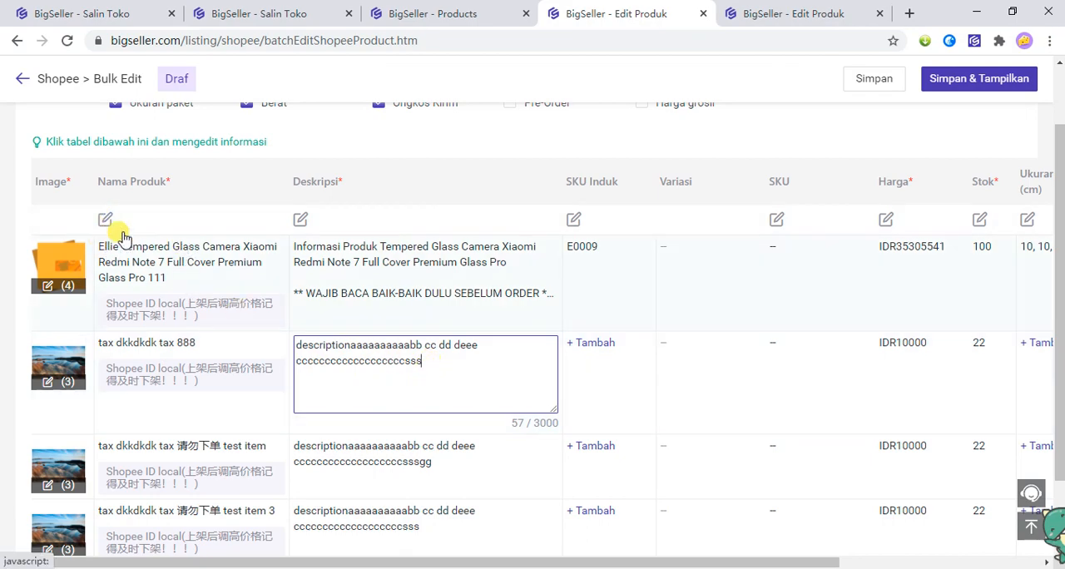
{"action": "left_click", "coordinate": [300, 220]}
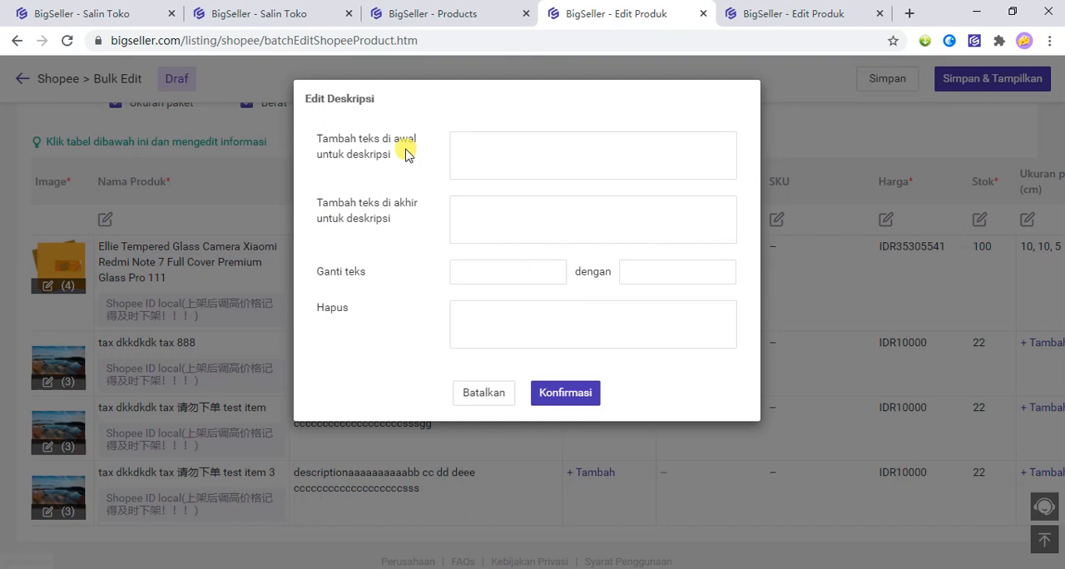
{"action": "left_click", "coordinate": [494, 394]}
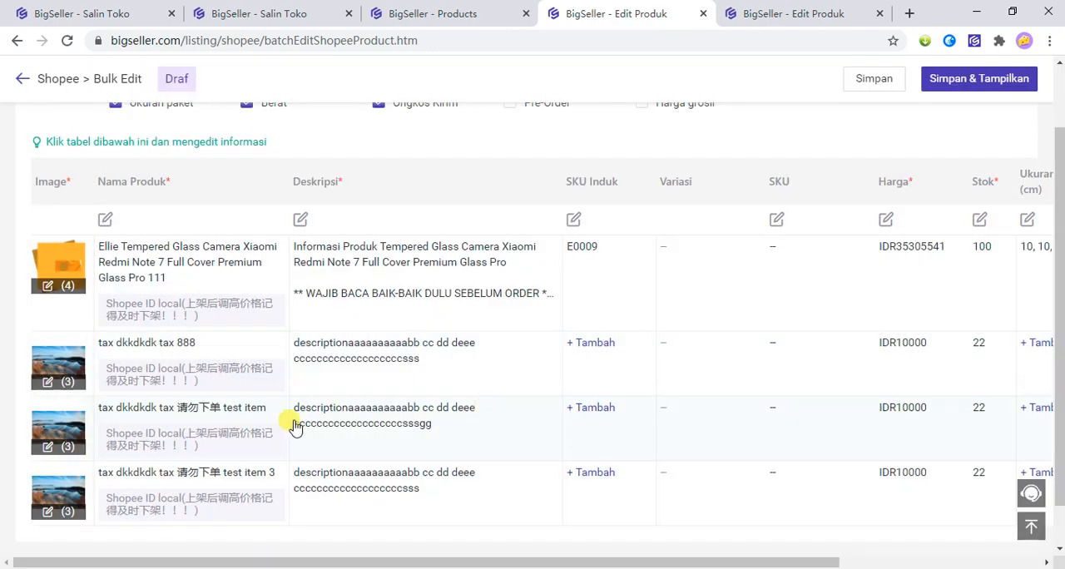
Reorder the Ellie Tempered Glass draft's photos so the pink phone is the main image and the yellow envelope comes last.
{"action": "left_click", "coordinate": [48, 289]}
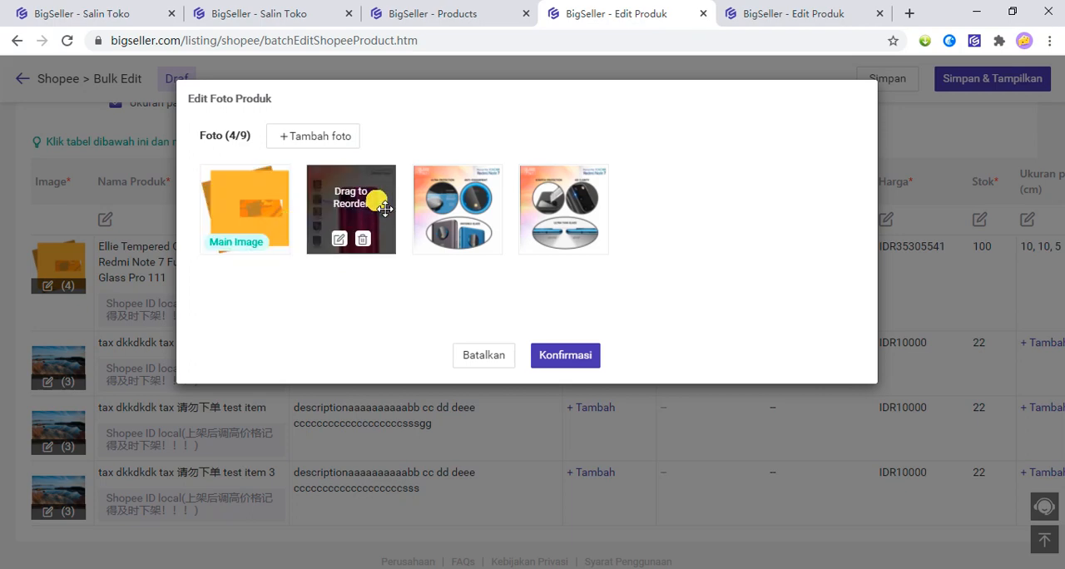
{"action": "left_click_drag", "start_coordinate": [385, 209], "coordinate": [582, 214]}
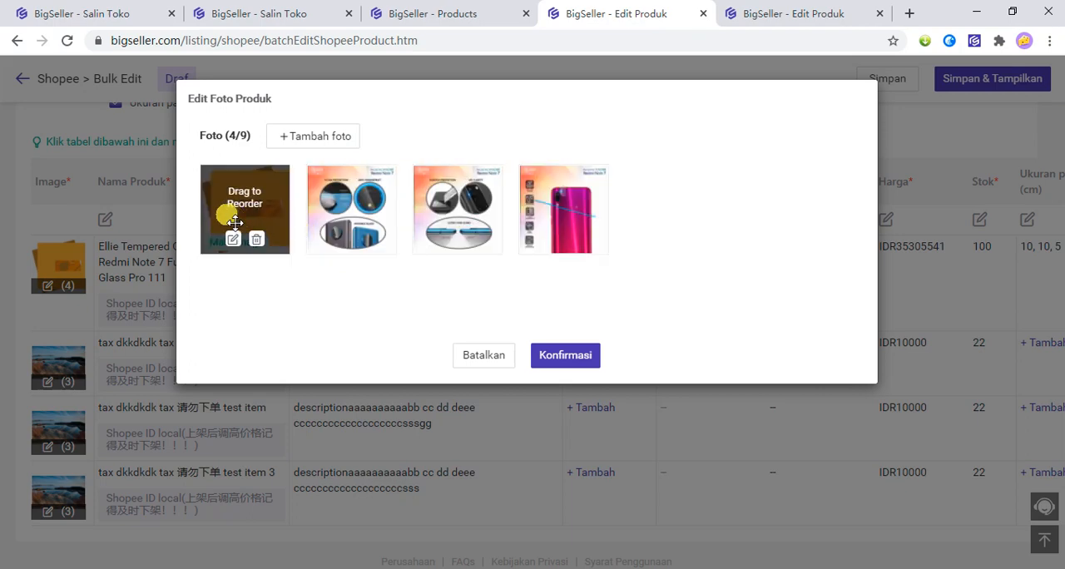
{"action": "left_click_drag", "start_coordinate": [234, 223], "coordinate": [372, 229]}
{"action": "left_click_drag", "start_coordinate": [266, 214], "coordinate": [370, 211]}
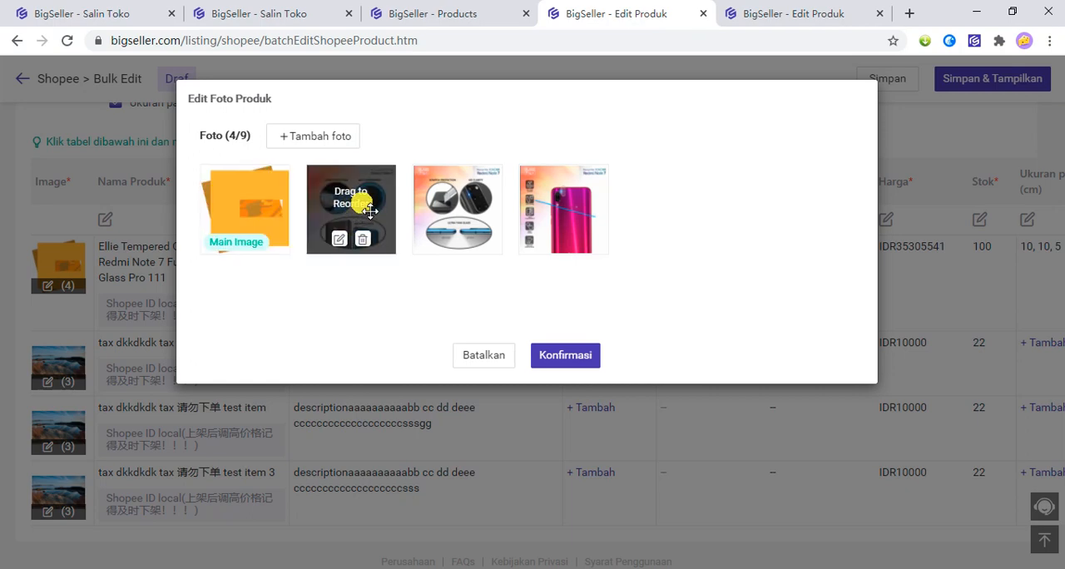
{"action": "mouse_move", "coordinate": [240, 197]}
{"action": "left_mouse_down"}
{"action": "mouse_move", "coordinate": [404, 221]}
{"action": "mouse_move", "coordinate": [687, 202]}
{"action": "mouse_move", "coordinate": [589, 229]}
{"action": "mouse_move", "coordinate": [249, 215]}
{"action": "left_mouse_up"}
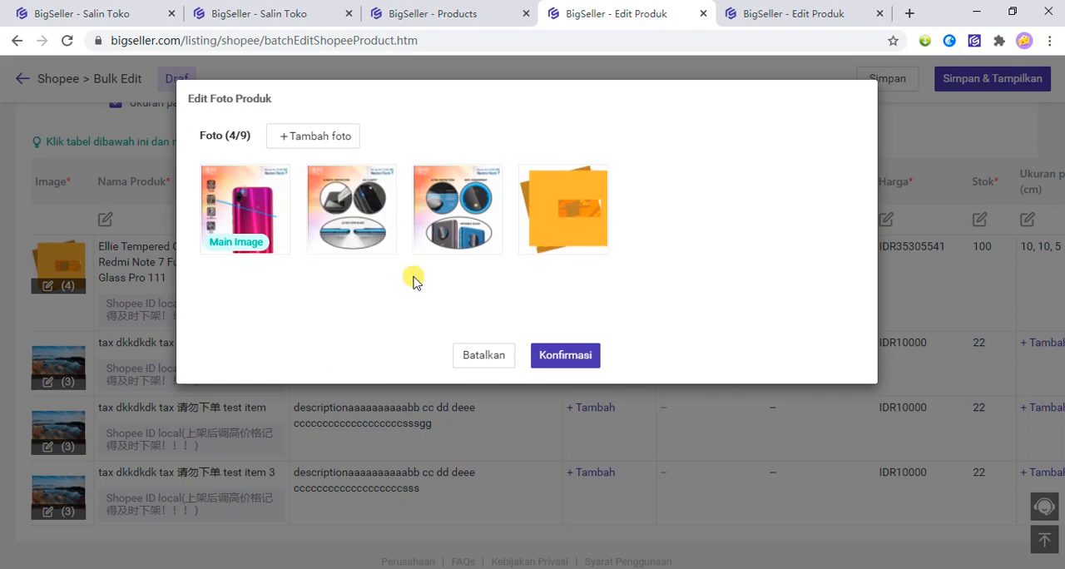
Delete the second photo of the Ellie Tempered Glass draft and add 粉红色背包.png from the computer.
{"action": "left_click", "coordinate": [364, 241]}
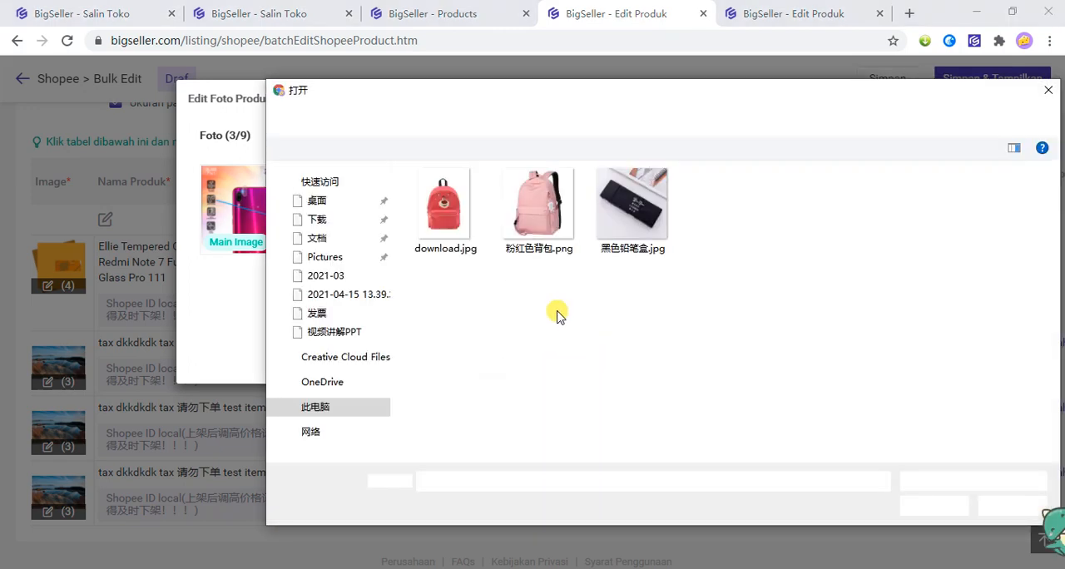
{"action": "left_click", "coordinate": [545, 202]}
{"action": "left_click", "coordinate": [939, 504]}
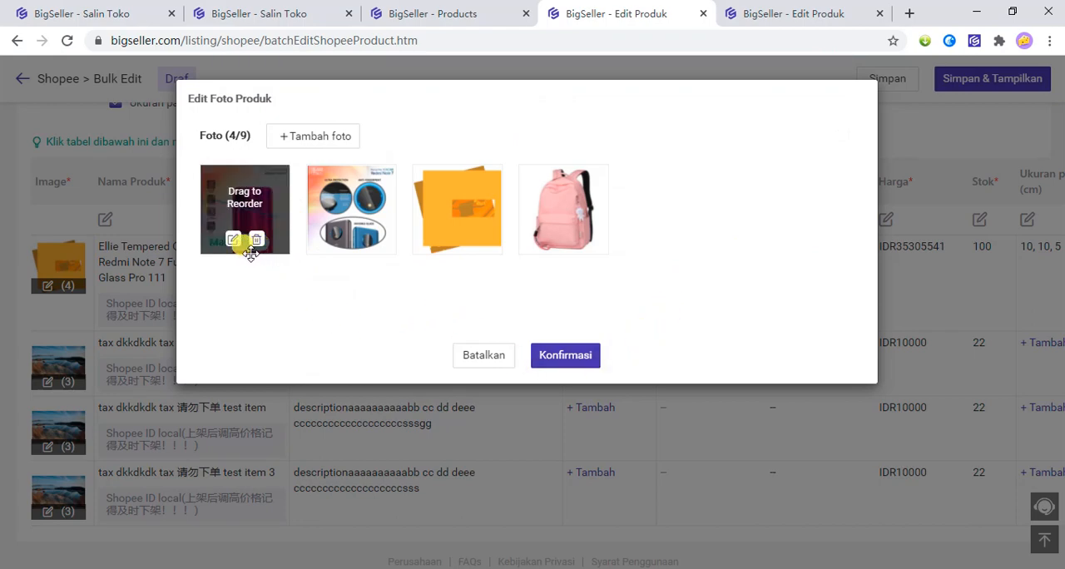
Open the main photo in the image editor and examine its Text, Mask, Eraser, Crop, Flip, Rotate and Draw tools.
{"action": "mouse_move", "coordinate": [342, 239]}
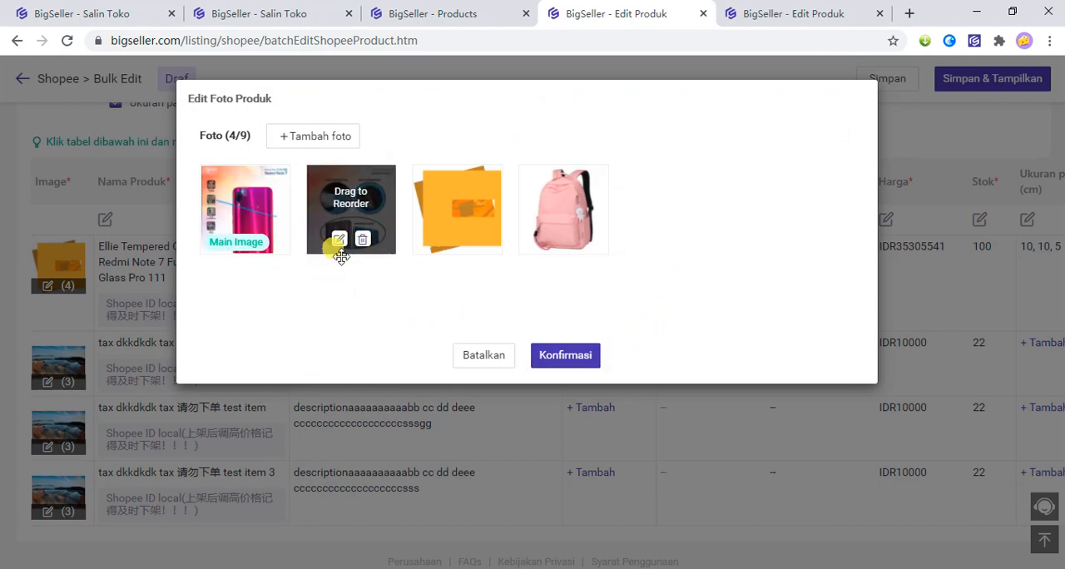
{"action": "left_click_drag", "start_coordinate": [335, 243], "coordinate": [234, 245]}
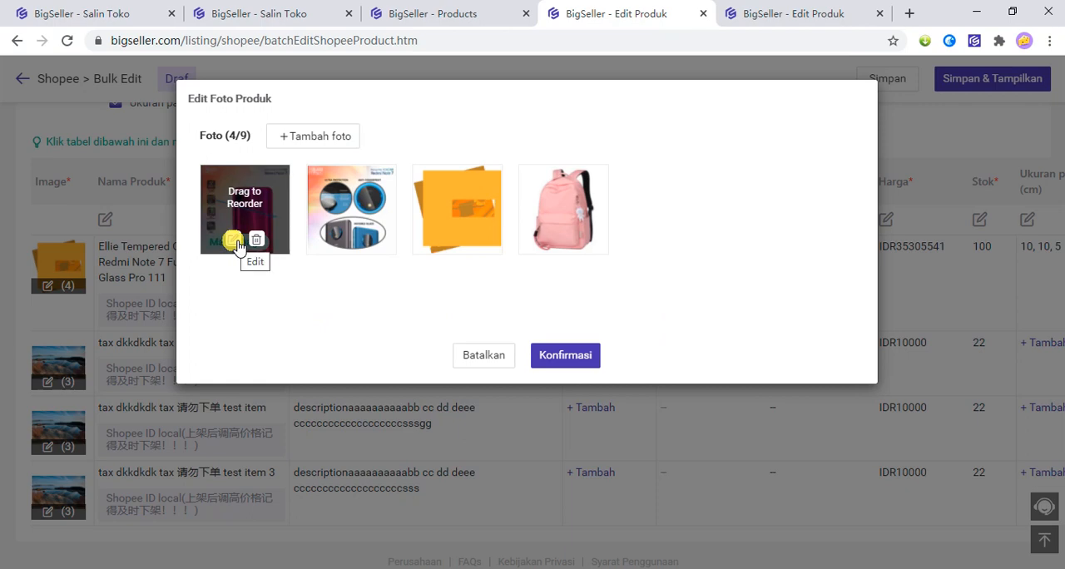
{"action": "left_click", "coordinate": [235, 240]}
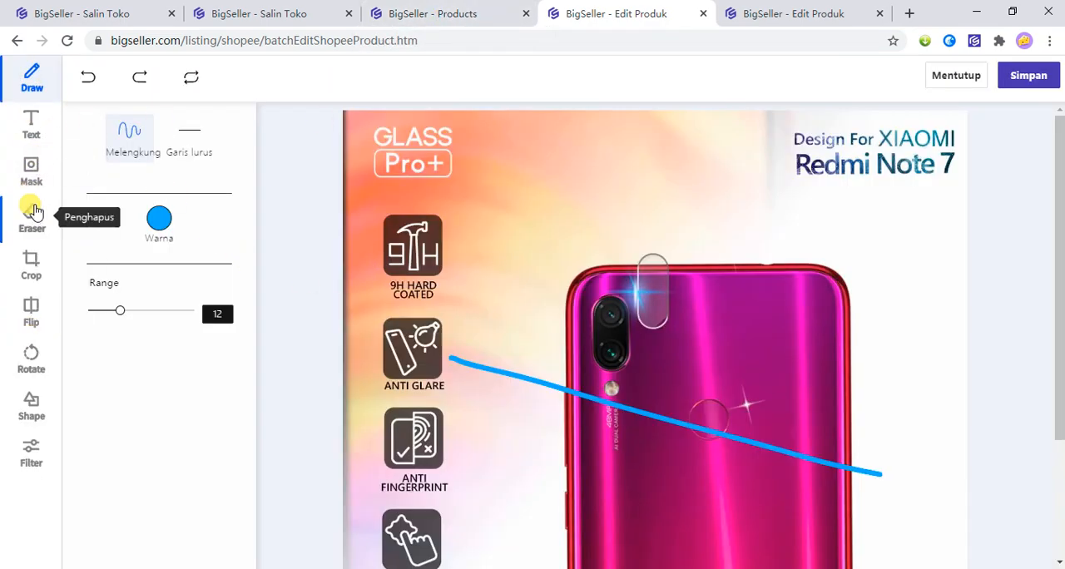
{"action": "left_click", "coordinate": [33, 123]}
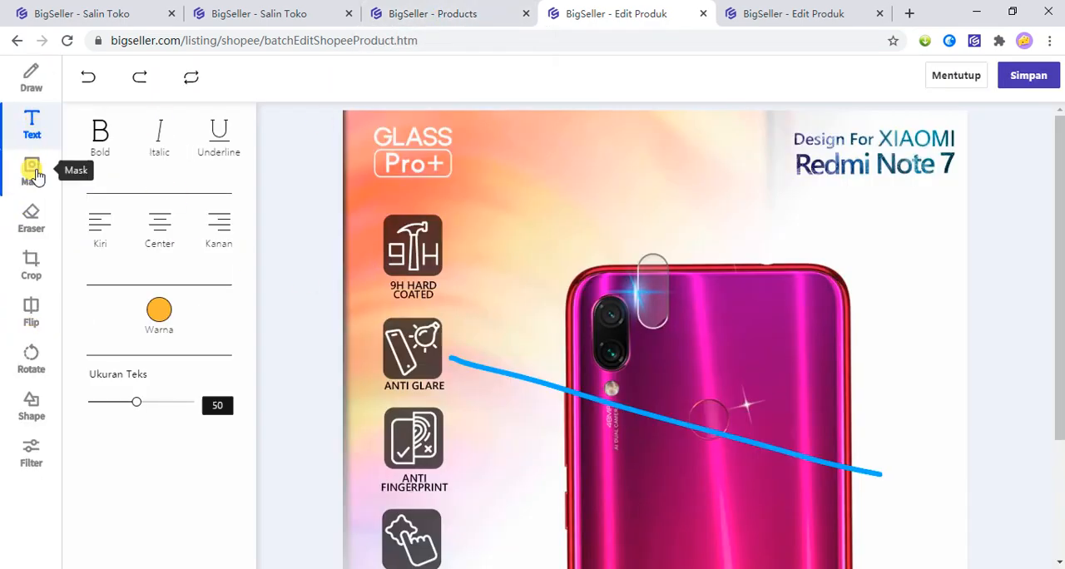
{"action": "left_click", "coordinate": [30, 171]}
{"action": "left_click", "coordinate": [32, 218]}
{"action": "left_click", "coordinate": [31, 268]}
{"action": "left_click", "coordinate": [31, 313]}
{"action": "left_click", "coordinate": [30, 359]}
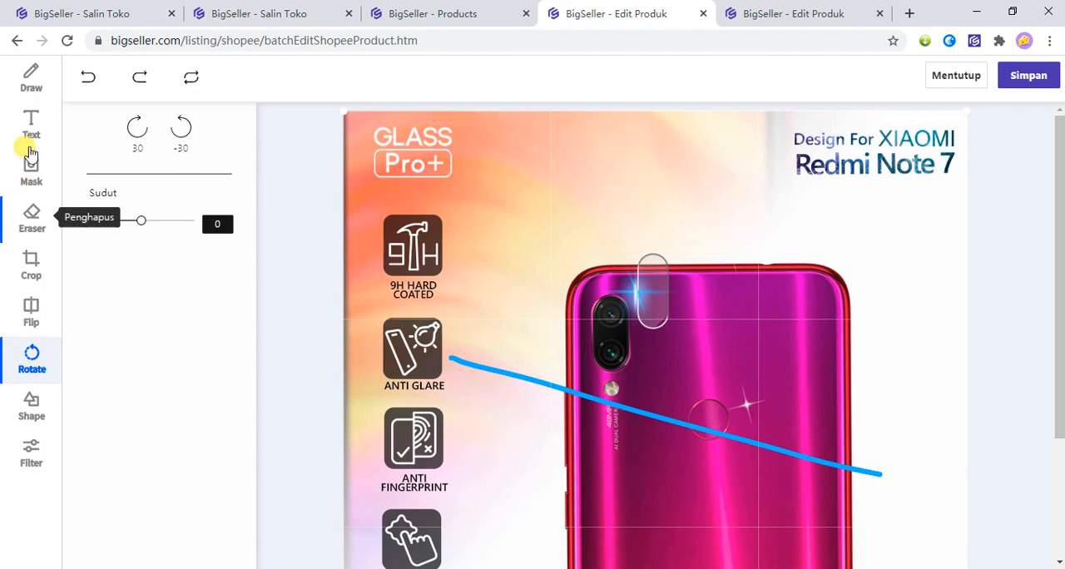
{"action": "left_click", "coordinate": [31, 78]}
Close the unsaved bulk edit tab and try to save the category mapping in the remaining Edit Produk tab.
{"action": "left_click", "coordinate": [449, 14]}
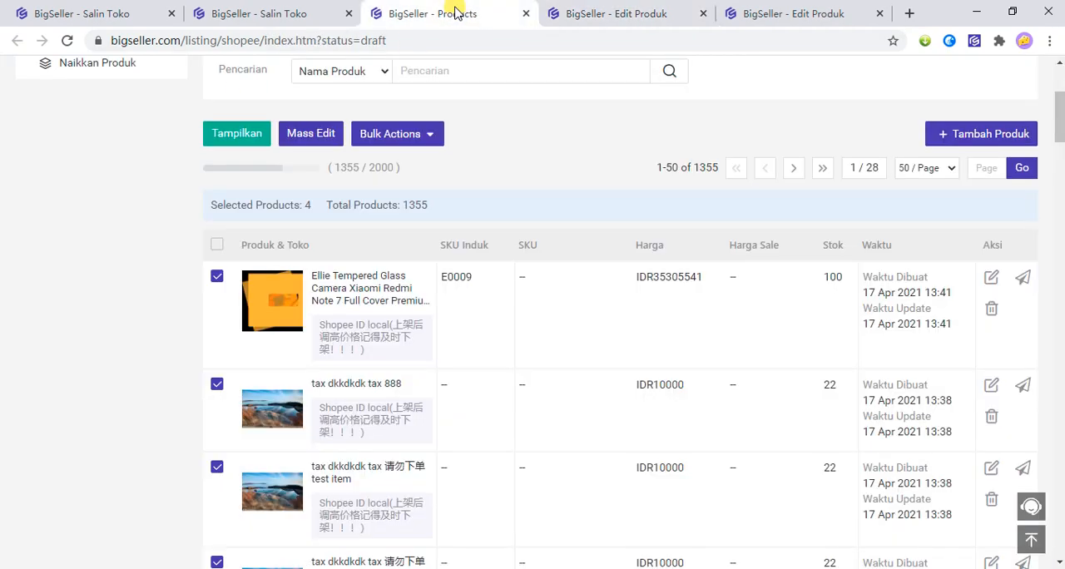
{"action": "left_click", "coordinate": [703, 13]}
{"action": "left_click", "coordinate": [641, 17]}
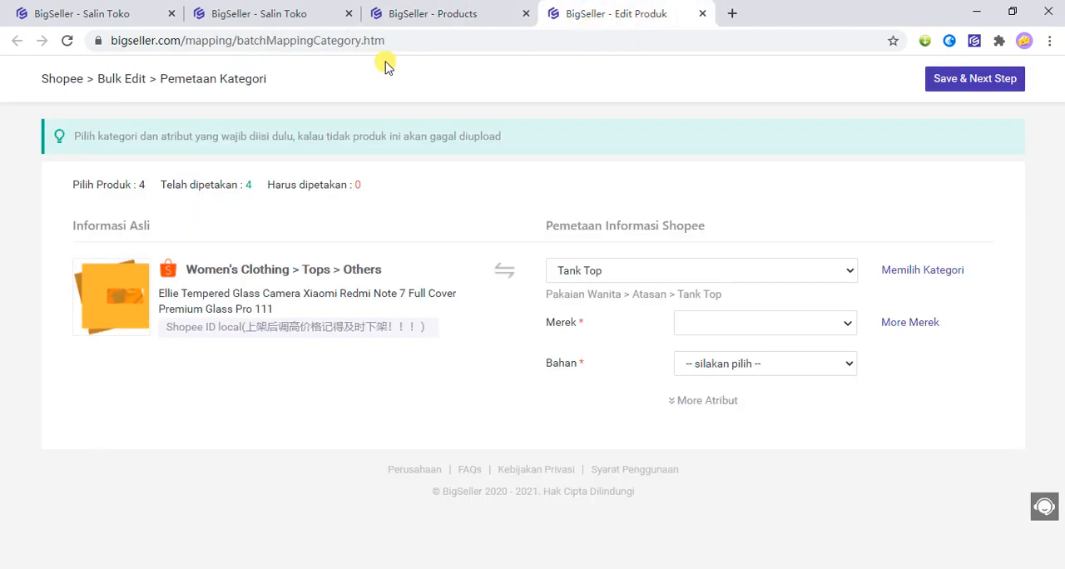
{"action": "left_click", "coordinate": [981, 81]}
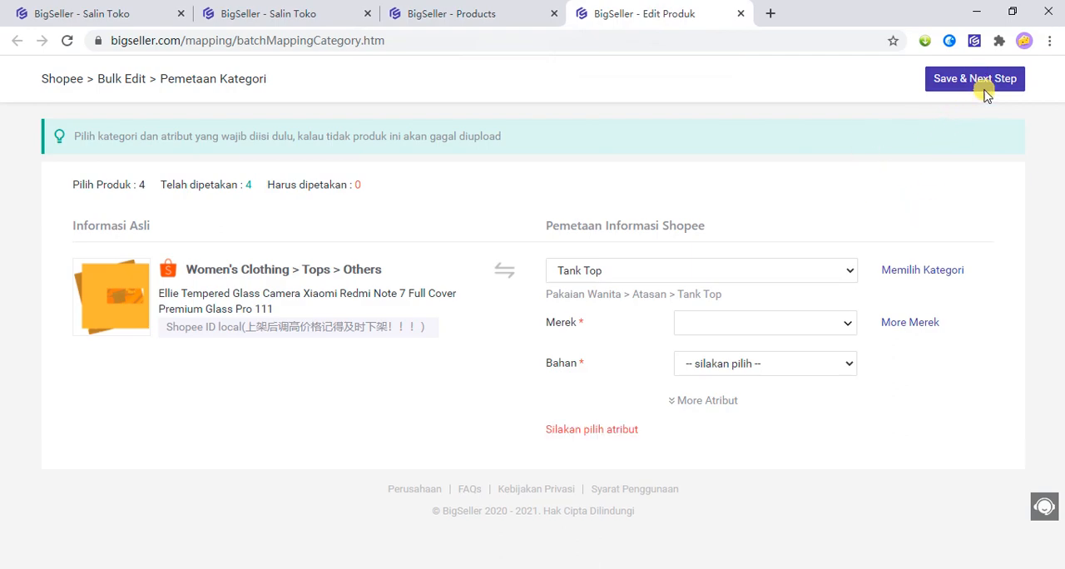
Set Merek to Tidak Ada Merek and Bahan to Katun for the Tank Top category mapping, and save it to reach the bulk edit table.
{"action": "left_click", "coordinate": [764, 321]}
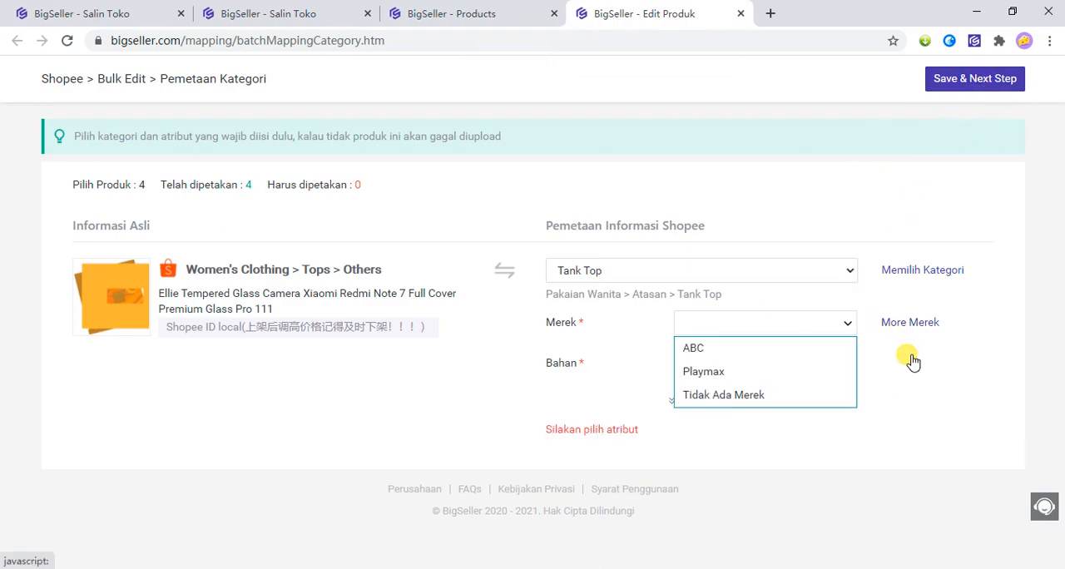
{"action": "left_click", "coordinate": [910, 327]}
{"action": "left_click", "coordinate": [902, 326]}
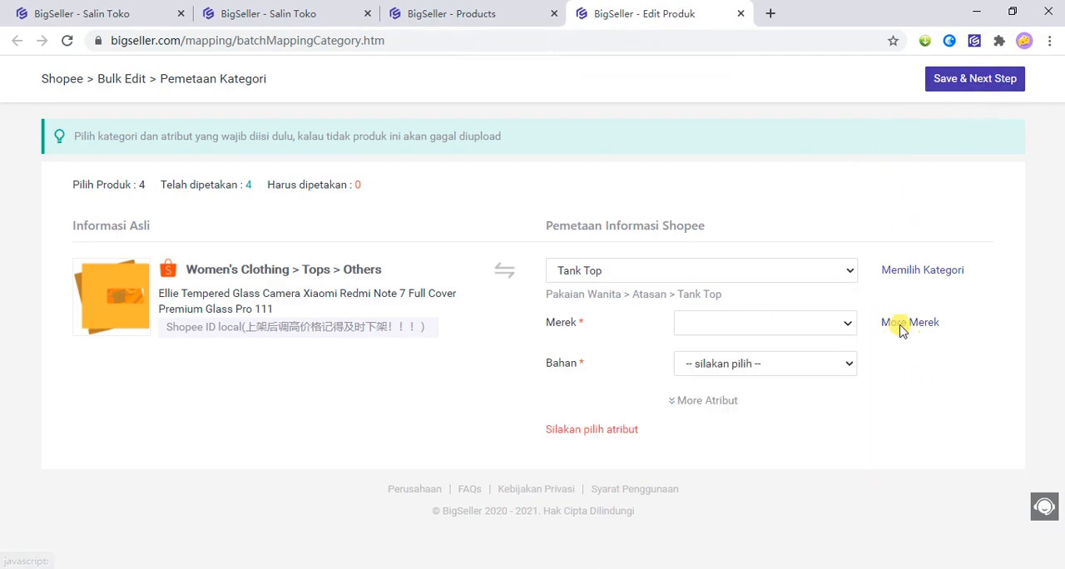
{"action": "left_click", "coordinate": [912, 326]}
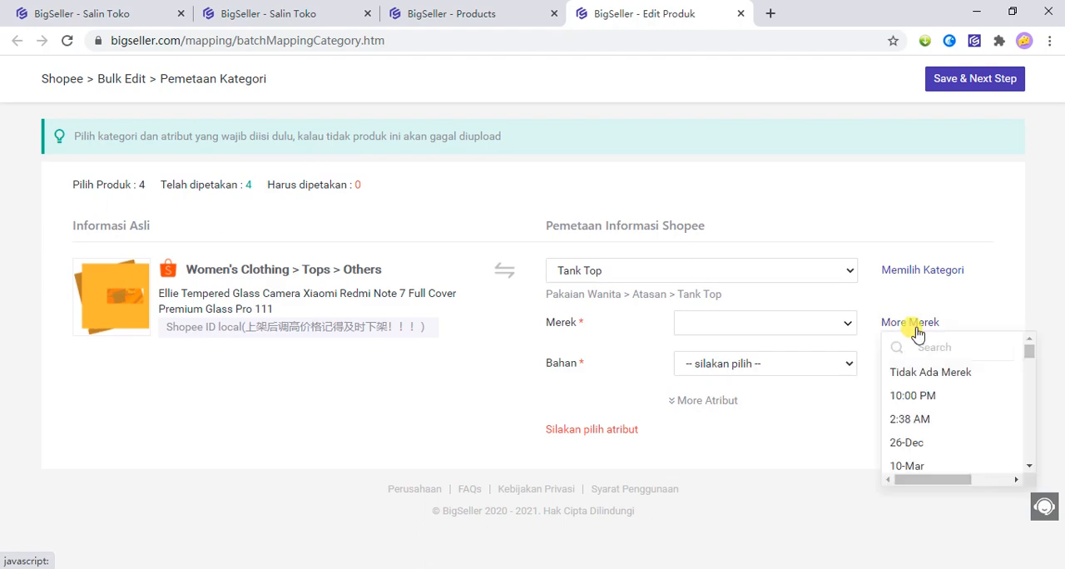
{"action": "left_click", "coordinate": [909, 370]}
{"action": "left_click", "coordinate": [805, 370]}
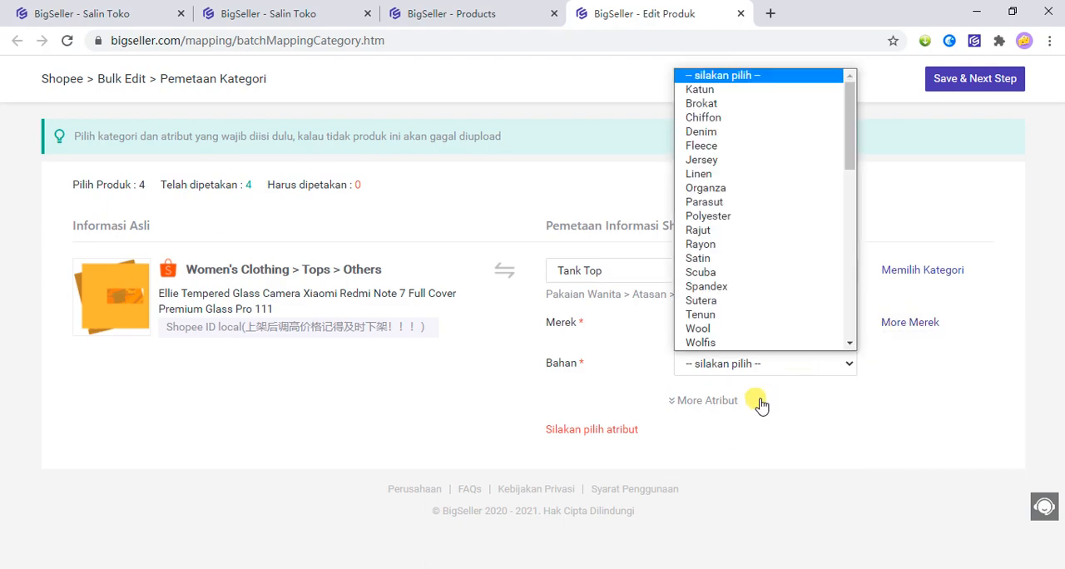
{"action": "left_click", "coordinate": [807, 92]}
{"action": "left_click", "coordinate": [1016, 79]}
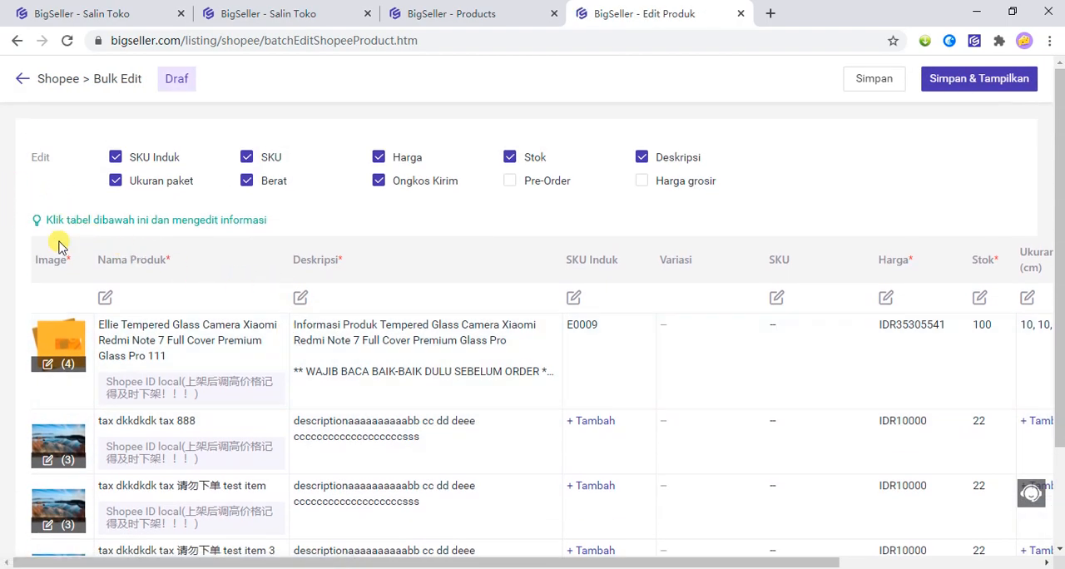
Mass-edit the product names to add the text "Yiko Toko" at the beginning of all the drafts' names.
{"action": "left_click", "coordinate": [106, 300]}
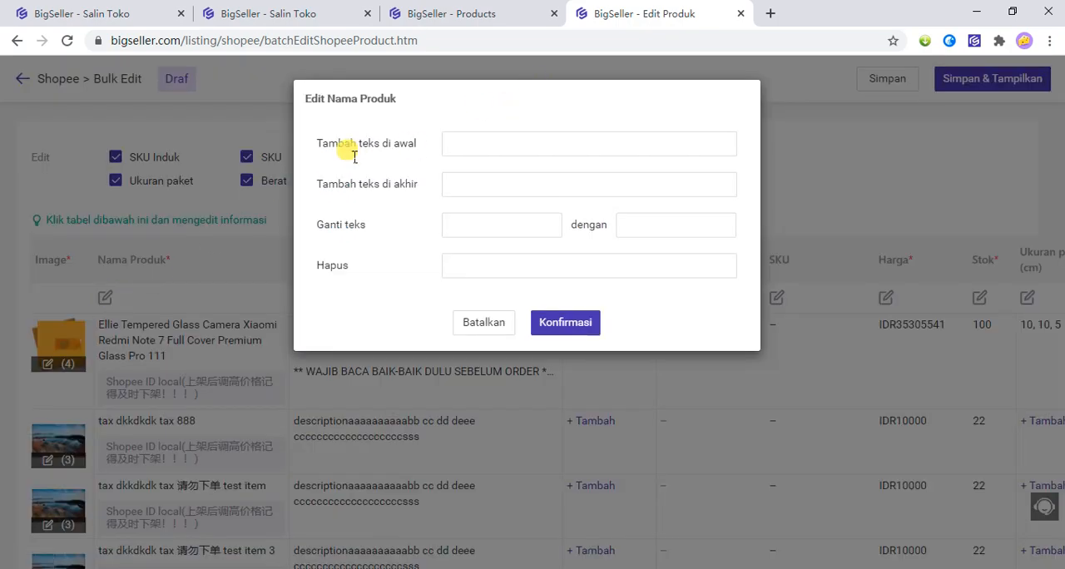
{"action": "left_click_drag", "start_coordinate": [318, 143], "coordinate": [364, 153]}
{"action": "left_click", "coordinate": [341, 196]}
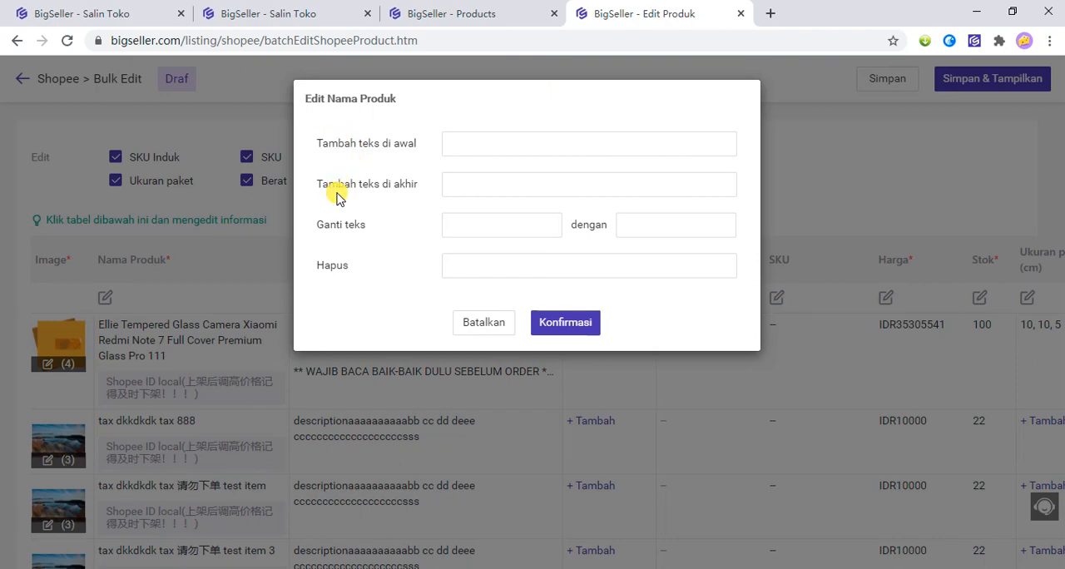
{"action": "left_click_drag", "start_coordinate": [317, 224], "coordinate": [366, 225]}
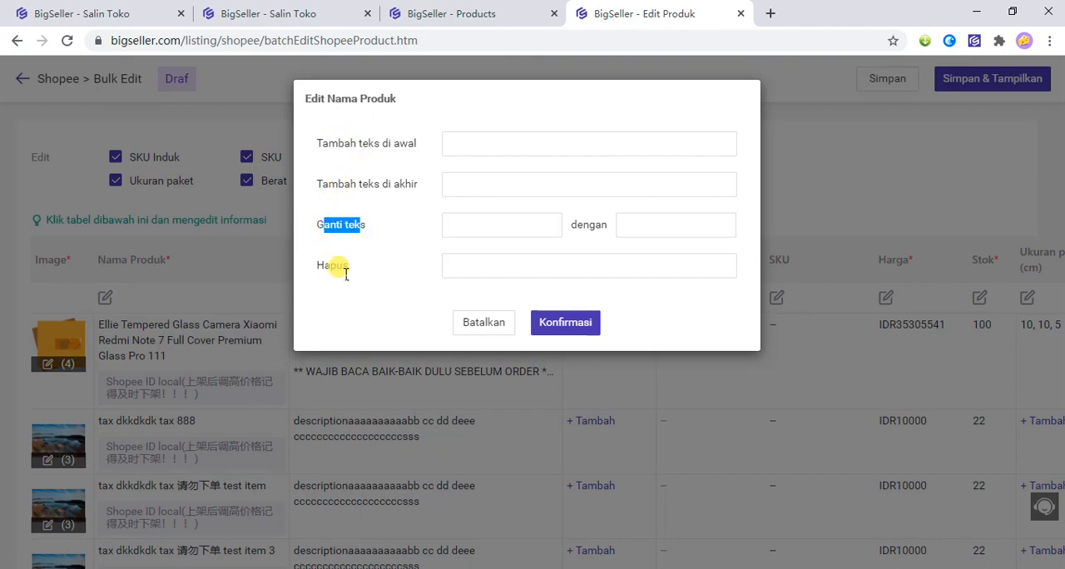
{"action": "left_click_drag", "start_coordinate": [331, 265], "coordinate": [363, 265]}
{"action": "left_click_drag", "start_coordinate": [324, 233], "coordinate": [368, 236]}
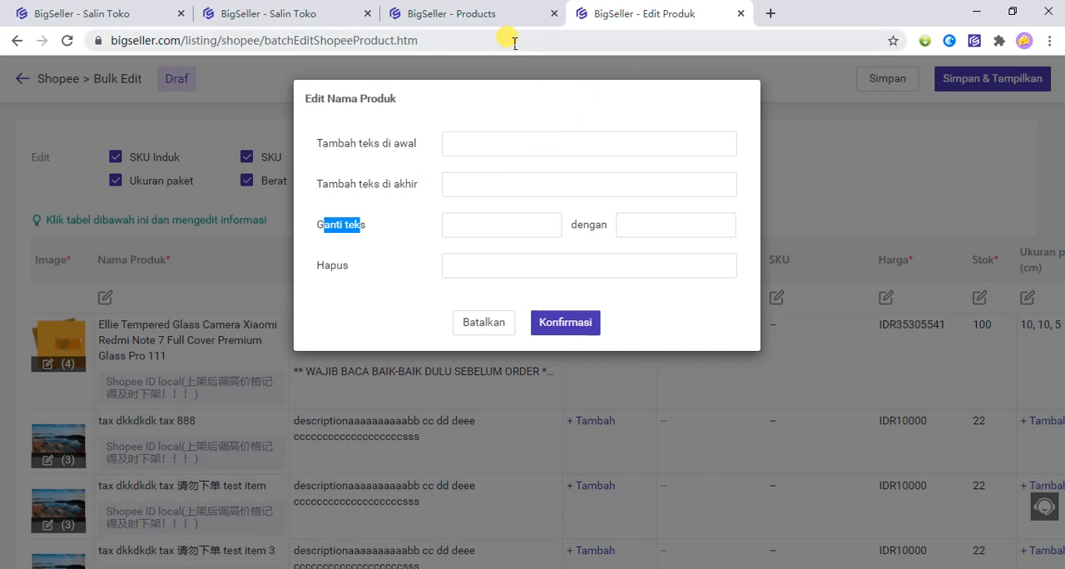
{"action": "left_click", "coordinate": [495, 155]}
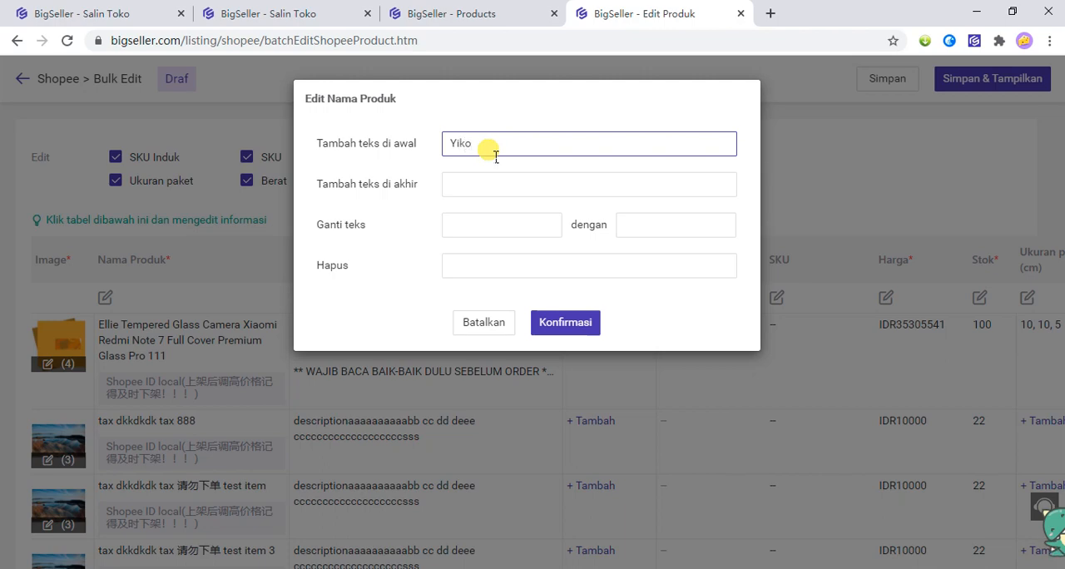
{"action": "left_click_drag", "start_coordinate": [496, 155], "coordinate": [404, 146]}
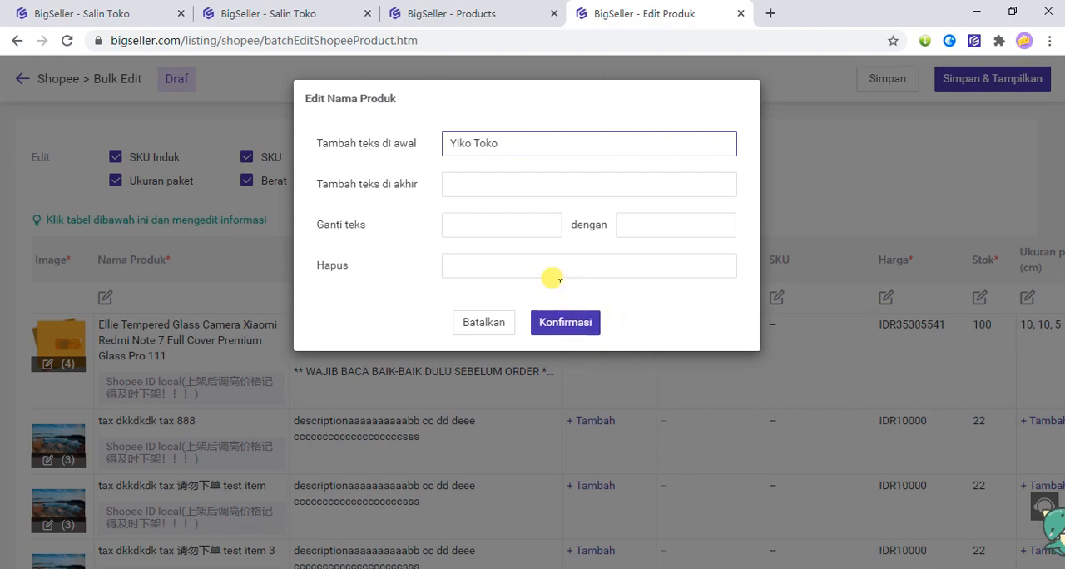
{"action": "left_click", "coordinate": [577, 321]}
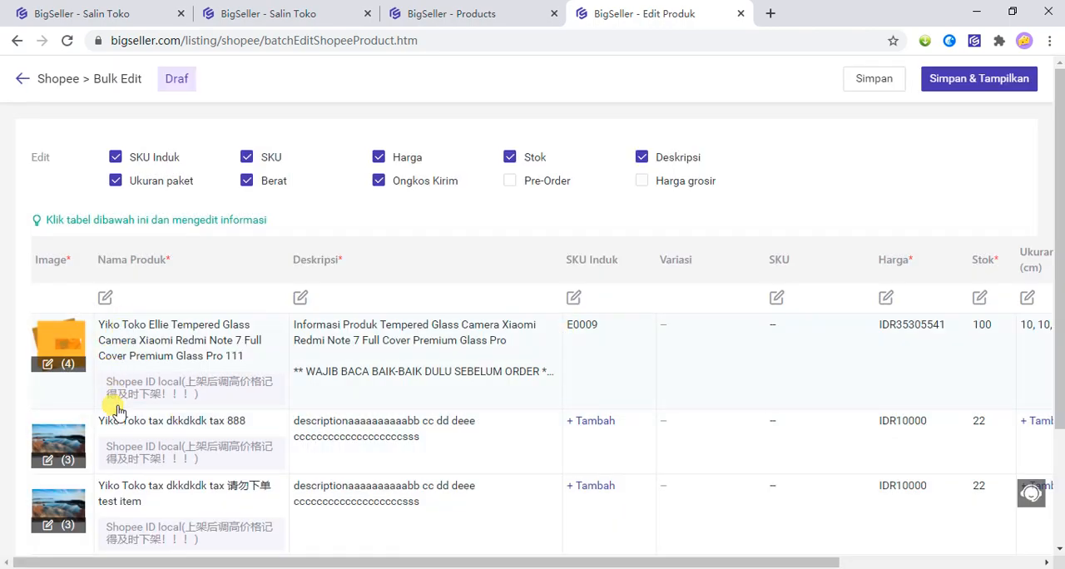
{"action": "scroll", "coordinate": [117, 432], "scroll_direction": "down", "scroll_amount": 1}
{"action": "scroll", "coordinate": [137, 428], "scroll_direction": "down", "scroll_amount": 1}
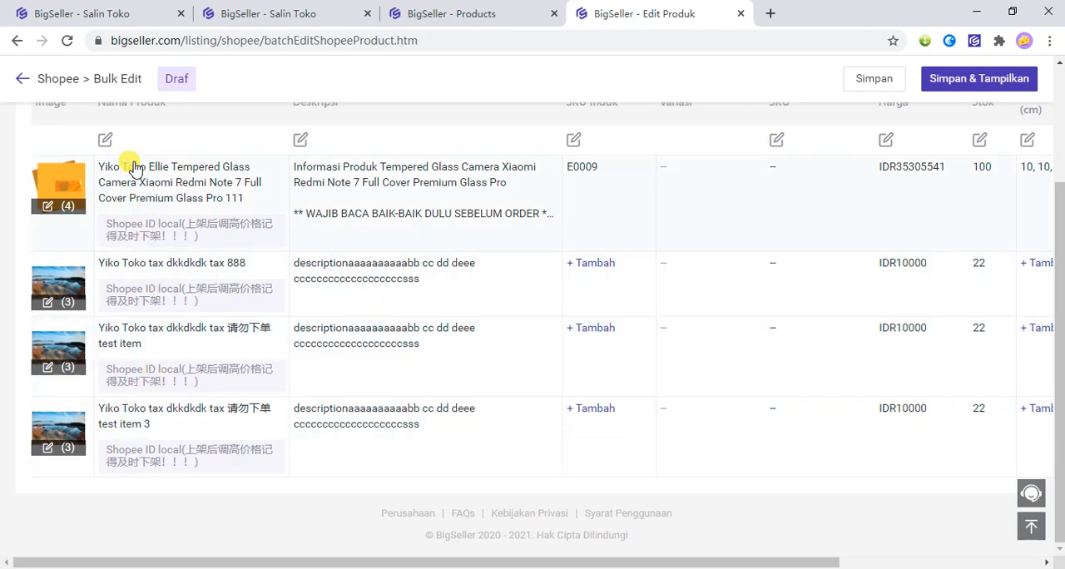
{"action": "scroll", "coordinate": [333, 167], "scroll_direction": "up", "scroll_amount": 1}
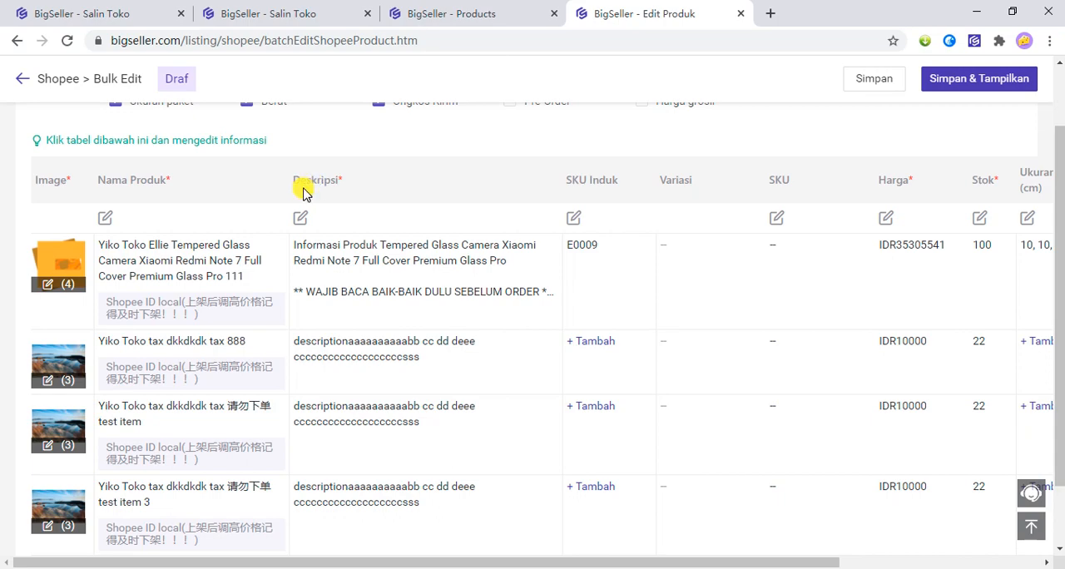
Mass-edit the descriptions to add the text "Yiko Toko" at the end of every draft's description.
{"action": "left_click", "coordinate": [301, 218]}
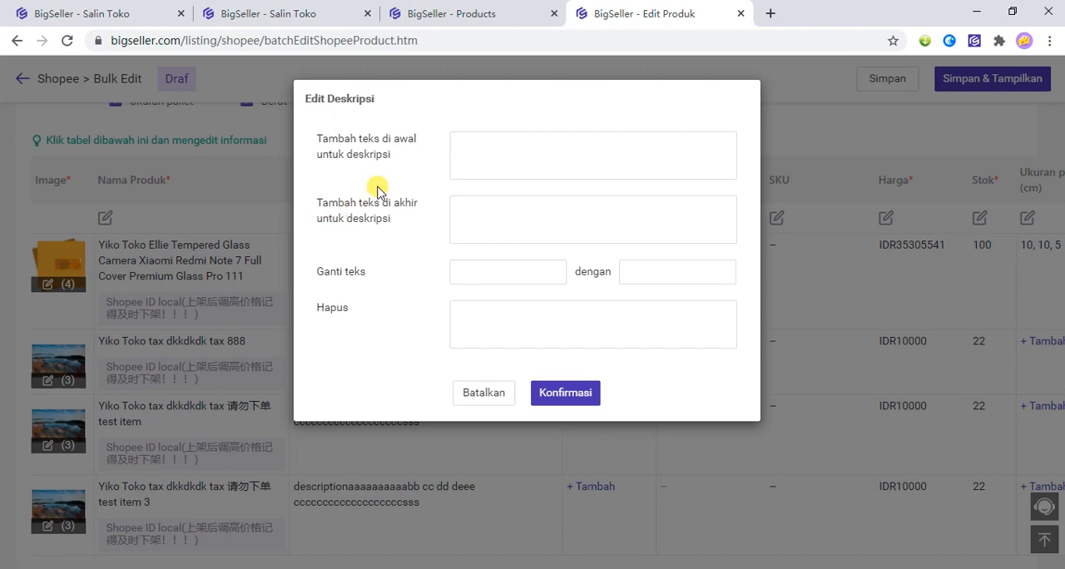
{"action": "left_click_drag", "start_coordinate": [314, 138], "coordinate": [361, 138]}
{"action": "left_click", "coordinate": [354, 249]}
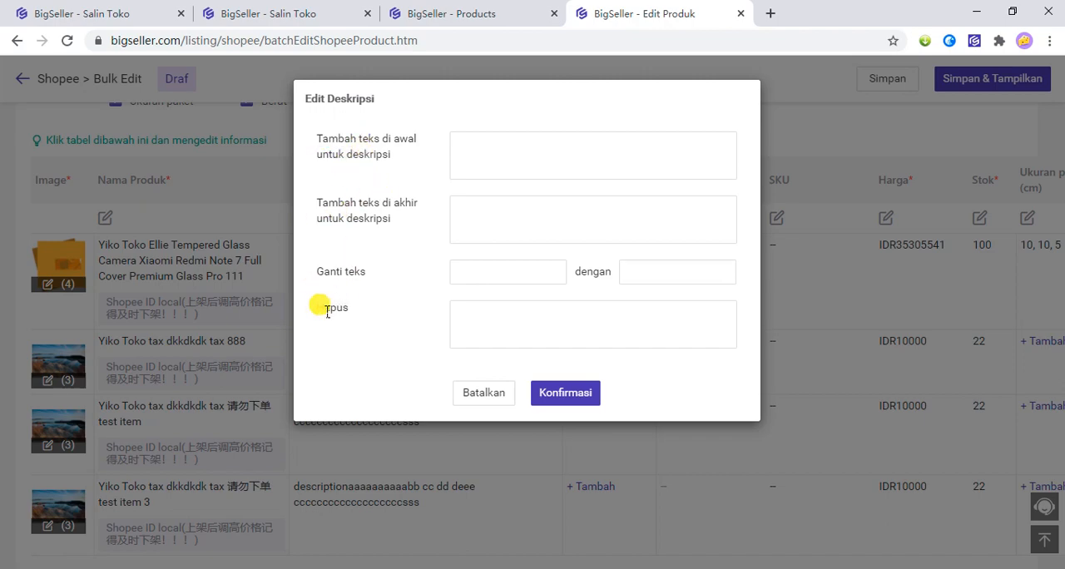
{"action": "double_click", "coordinate": [329, 307]}
{"action": "double_click", "coordinate": [331, 273]}
{"action": "left_click_drag", "start_coordinate": [335, 281], "coordinate": [360, 285]}
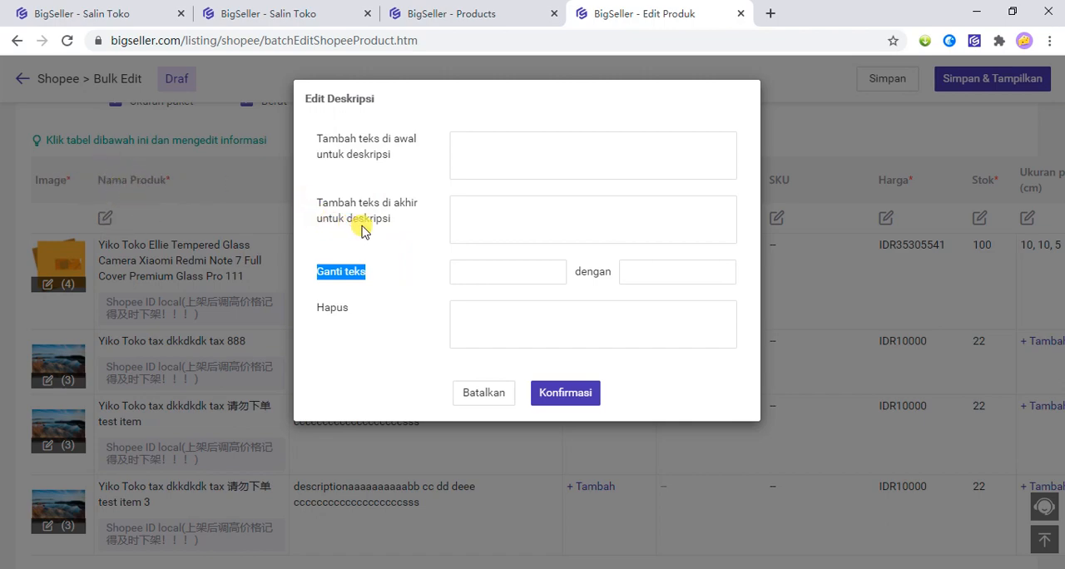
{"action": "left_click", "coordinate": [501, 150]}
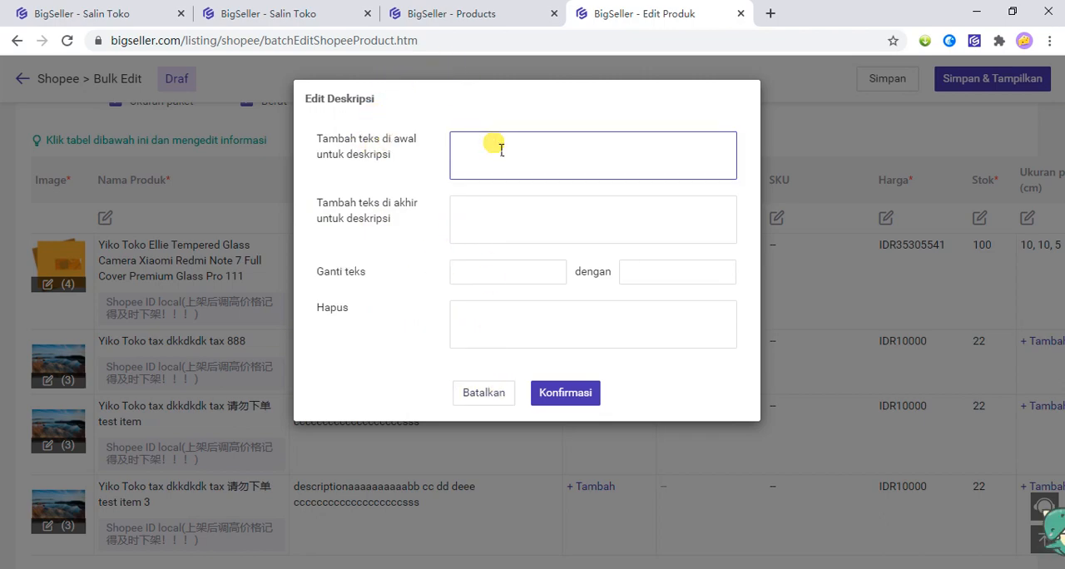
{"action": "left_click", "coordinate": [501, 230]}
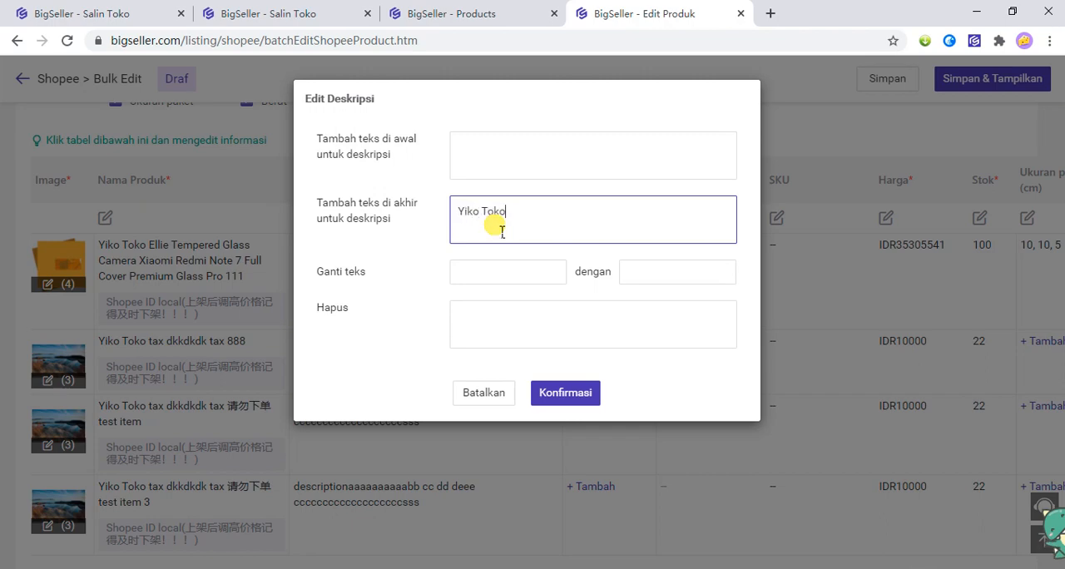
{"action": "type", "text": "Yiko Toko"}
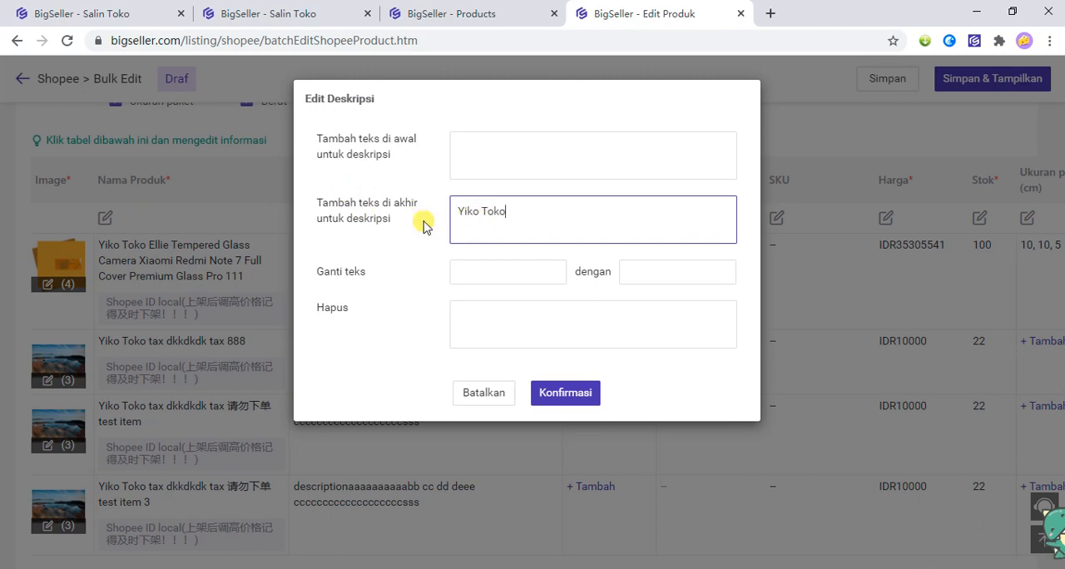
{"action": "left_click_drag", "start_coordinate": [345, 203], "coordinate": [420, 212]}
{"action": "left_click", "coordinate": [338, 206]}
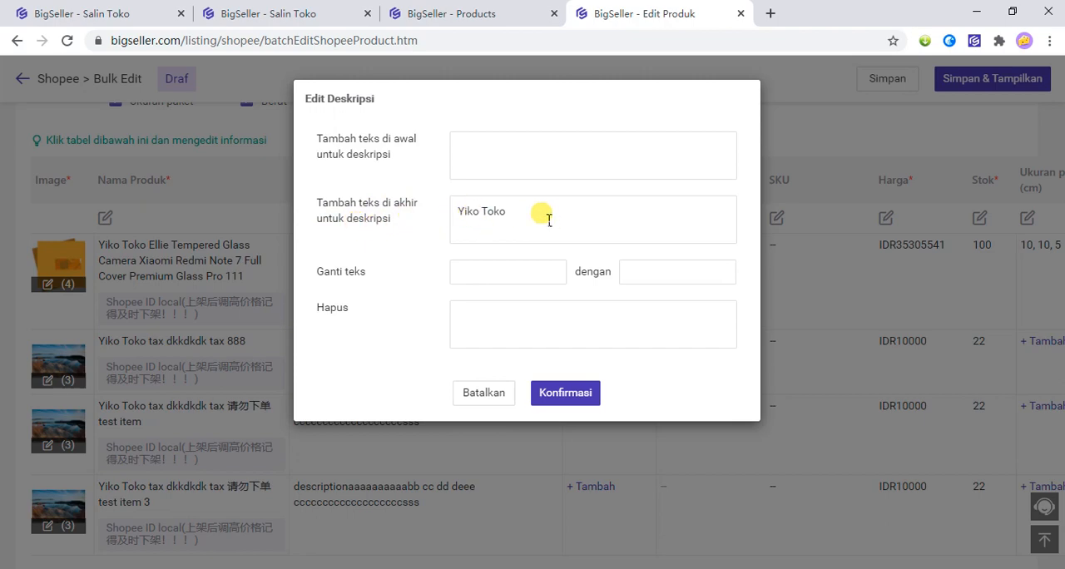
{"action": "left_click_drag", "start_coordinate": [542, 211], "coordinate": [443, 209]}
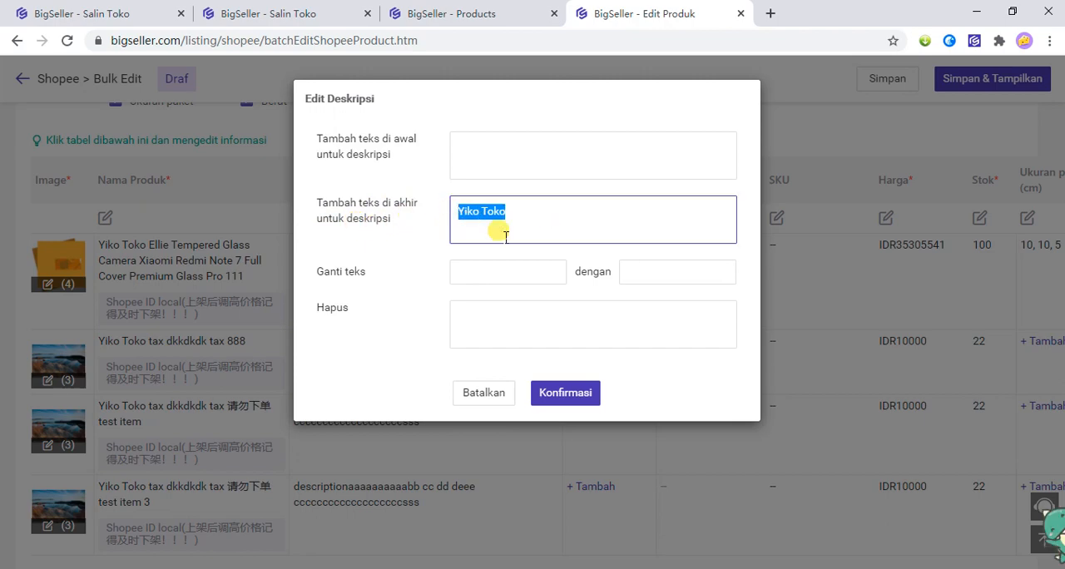
{"action": "left_click", "coordinate": [574, 400]}
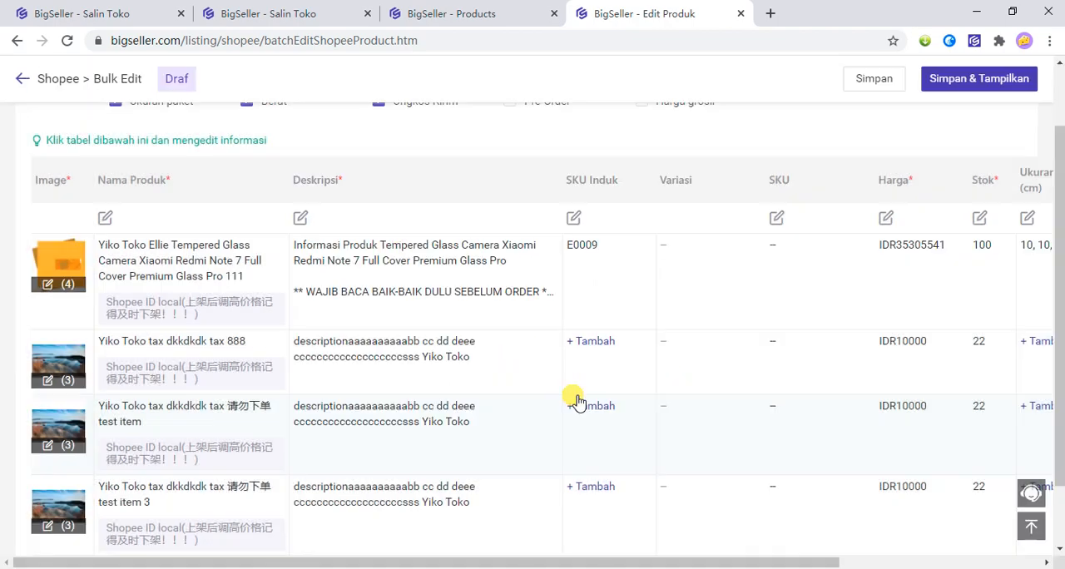
Check the end of the Ellie Tempered Glass and tax 888 drafts' full descriptions for the appended text.
{"action": "left_click", "coordinate": [441, 420]}
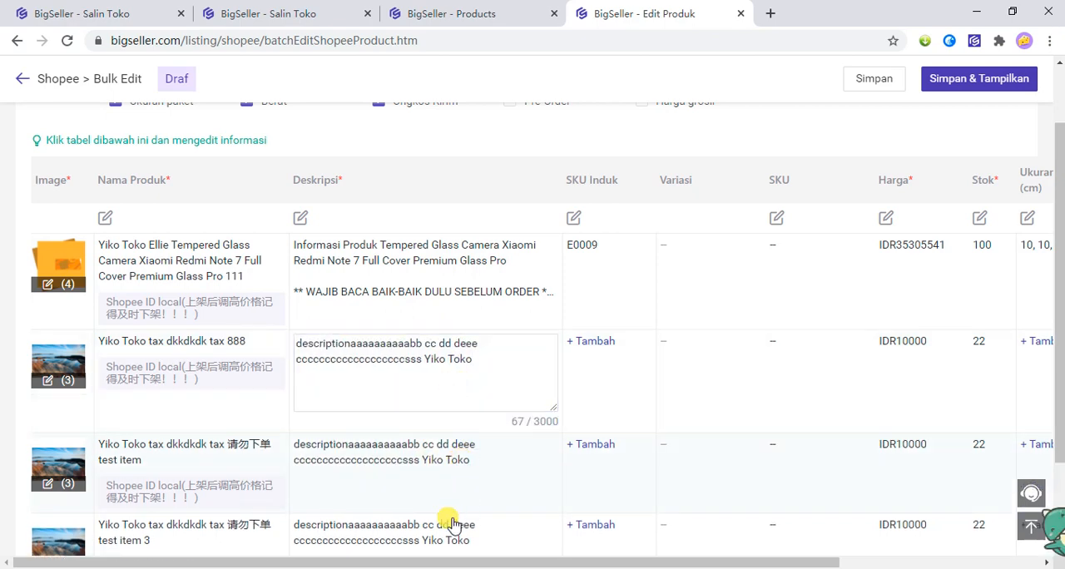
{"action": "left_click", "coordinate": [492, 272]}
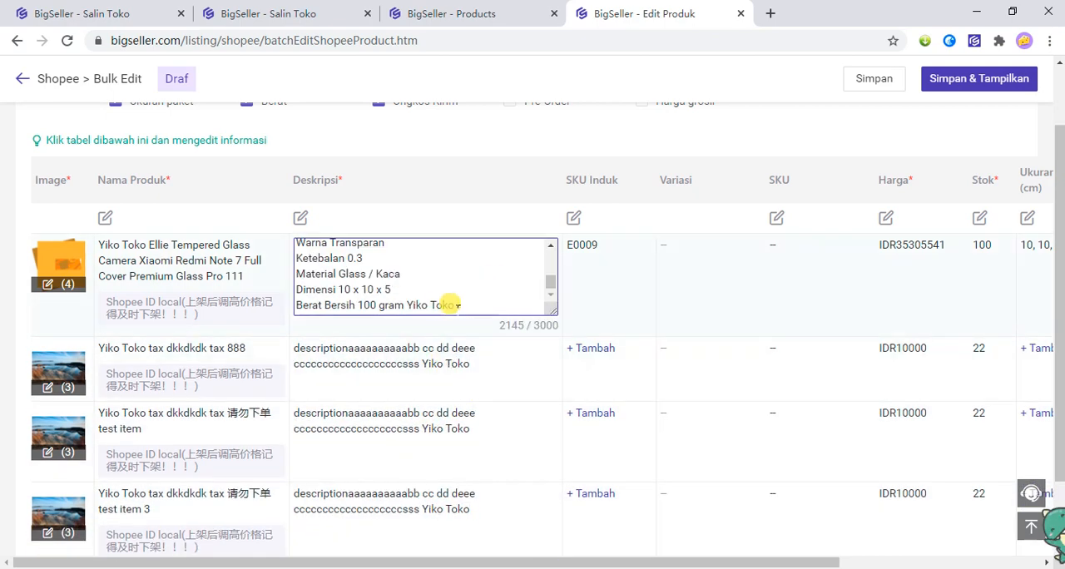
{"action": "left_click_drag", "start_coordinate": [407, 305], "coordinate": [448, 305]}
{"action": "left_click", "coordinate": [524, 377]}
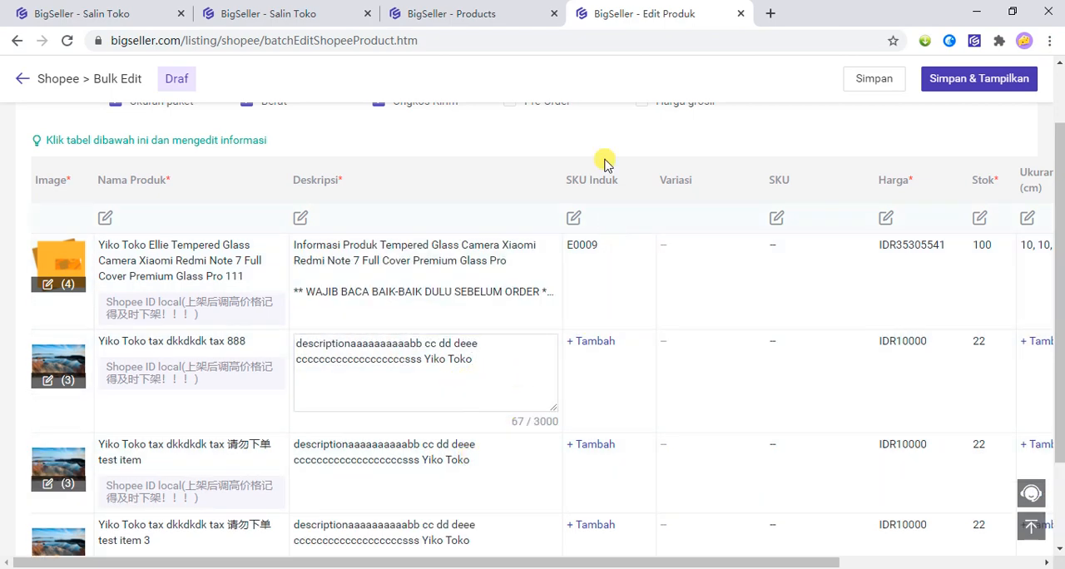
{"action": "left_click", "coordinate": [621, 125]}
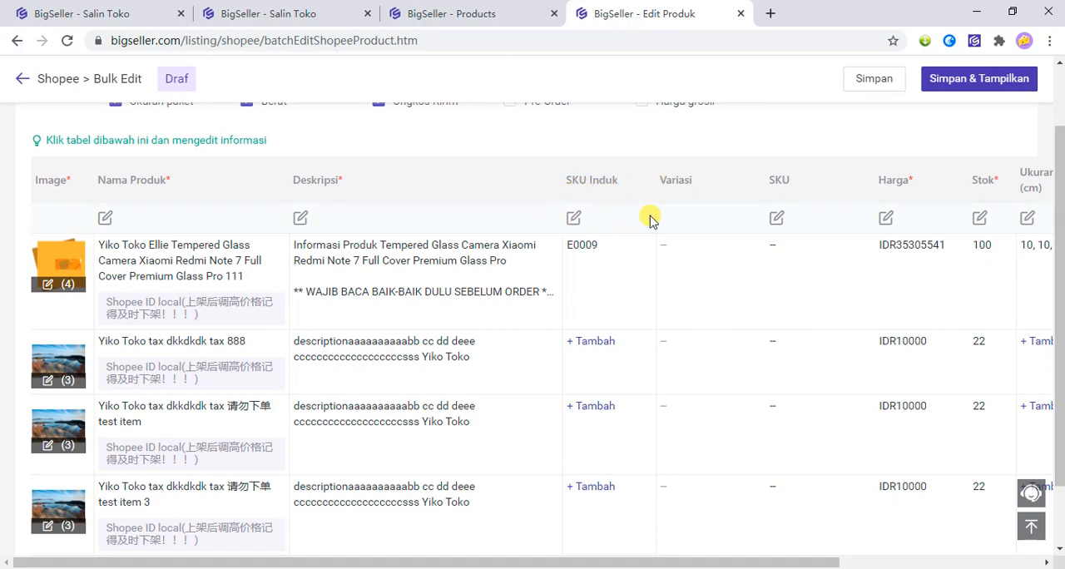
Start a mass edit of the drafts' SKU Induk and set its Awalan (prefix) to Yiko.
{"action": "scroll", "coordinate": [617, 233], "scroll_direction": "down", "scroll_amount": 1}
{"action": "scroll", "coordinate": [594, 302], "scroll_direction": "up", "scroll_amount": 2}
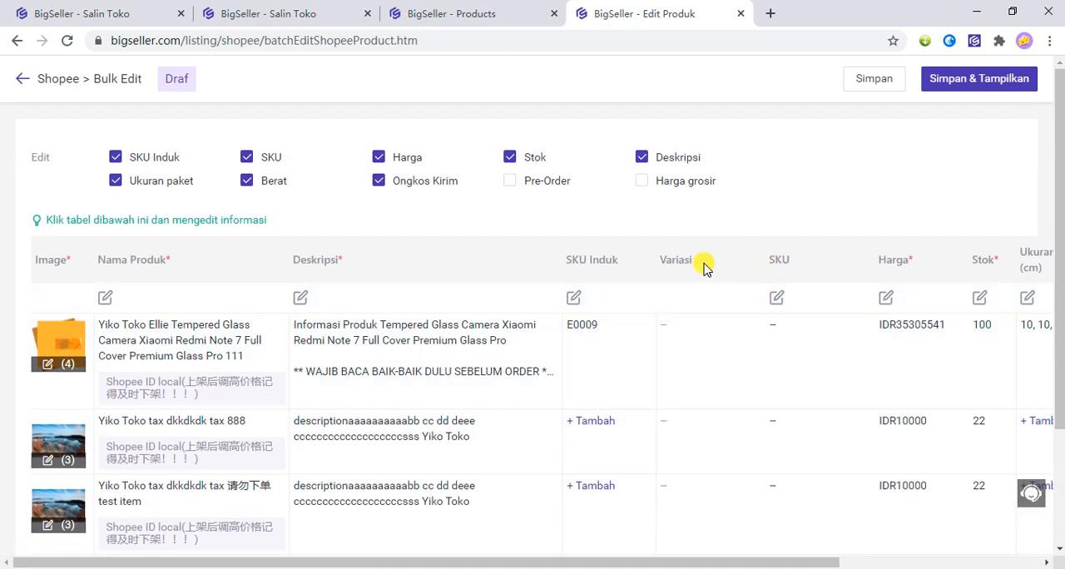
{"action": "scroll", "coordinate": [704, 266], "scroll_direction": "down", "scroll_amount": 1}
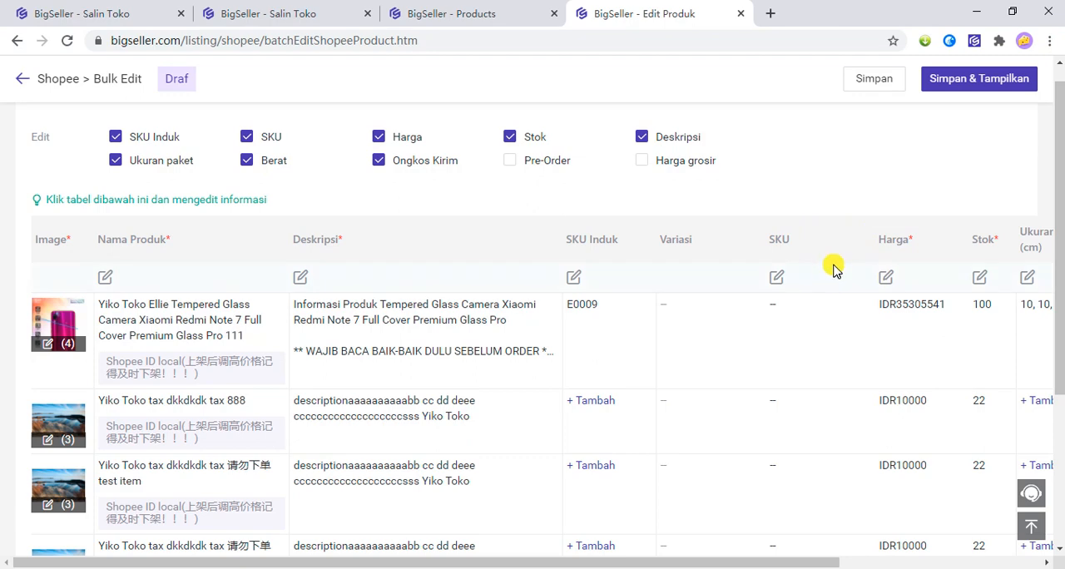
{"action": "left_click", "coordinate": [578, 277]}
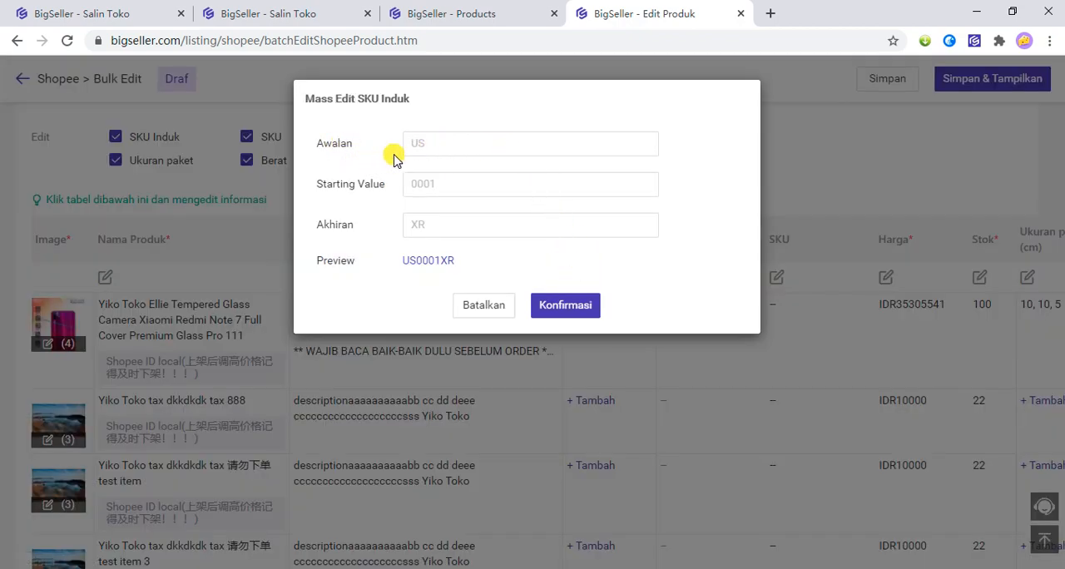
{"action": "left_click", "coordinate": [320, 141]}
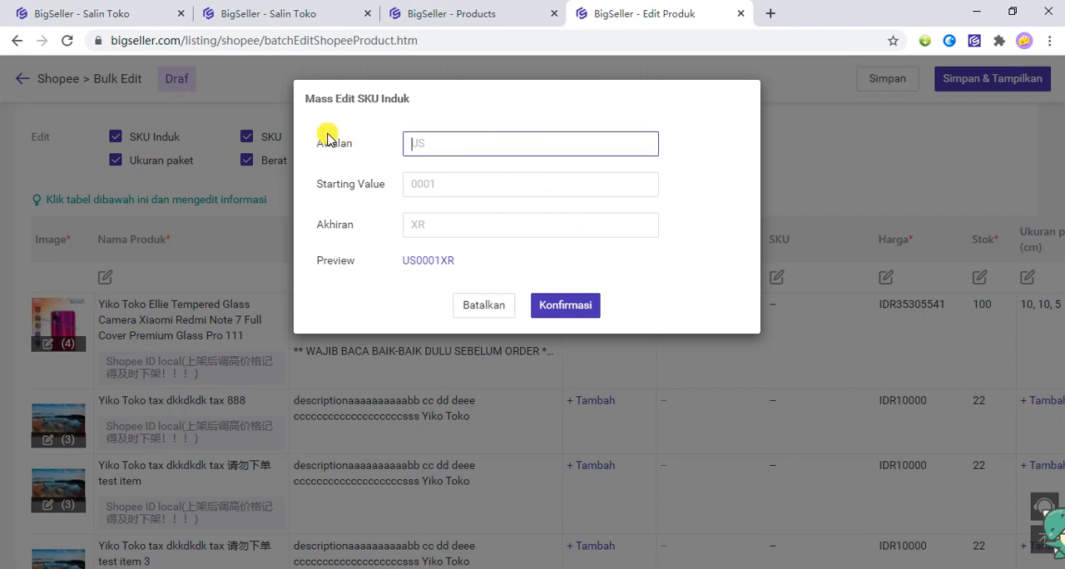
{"action": "left_click_drag", "start_coordinate": [314, 142], "coordinate": [378, 148]}
{"action": "left_click", "coordinate": [495, 141]}
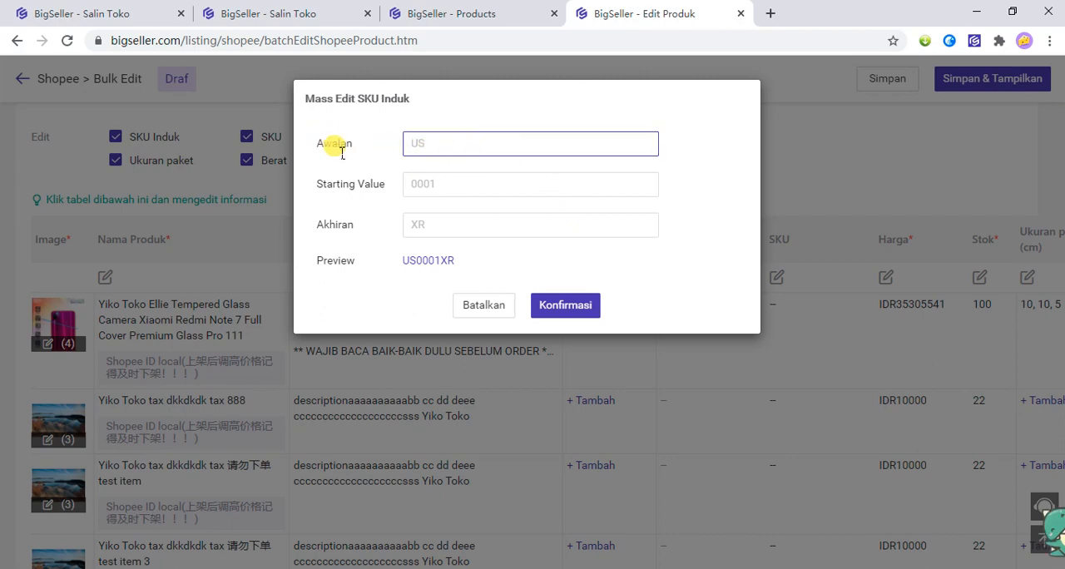
{"action": "type", "text": "Yiko"}
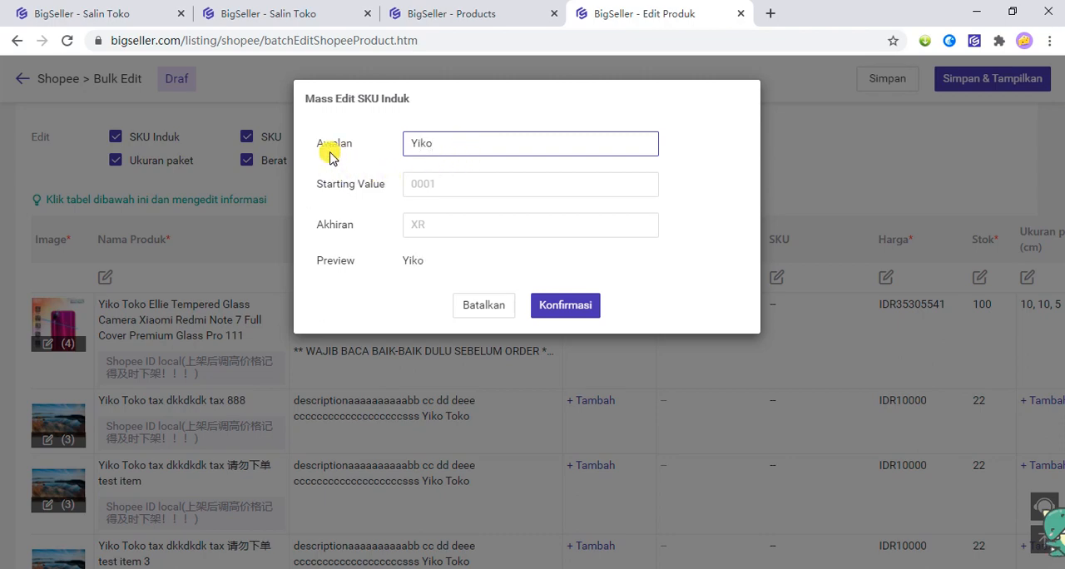
Set the SKU Induk numbering's Starting Value to 1 and apply it to all the drafts.
{"action": "left_click_drag", "start_coordinate": [322, 191], "coordinate": [394, 192]}
{"action": "left_click", "coordinate": [396, 192]}
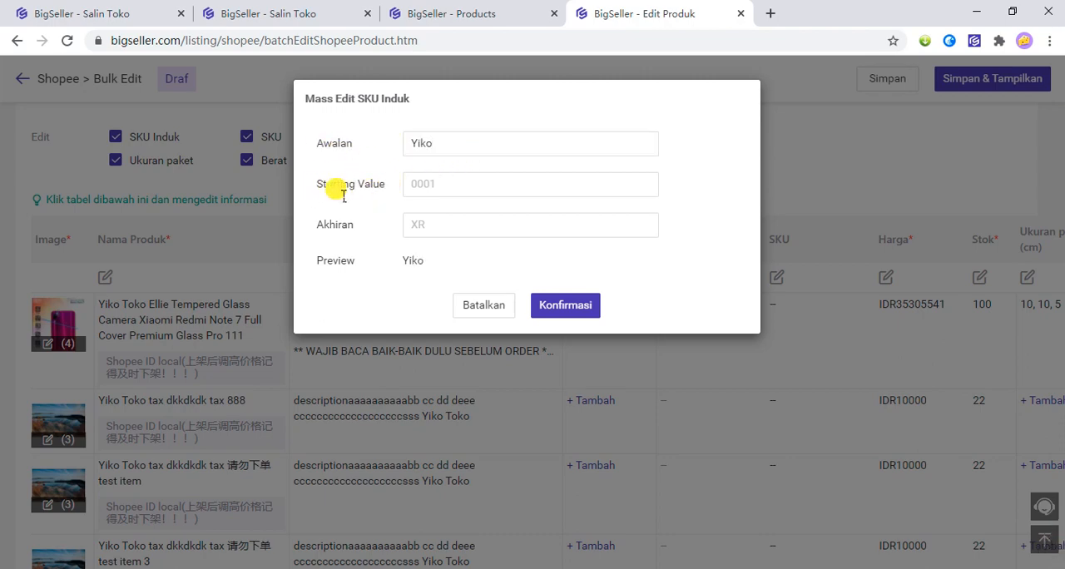
{"action": "left_click", "coordinate": [450, 189]}
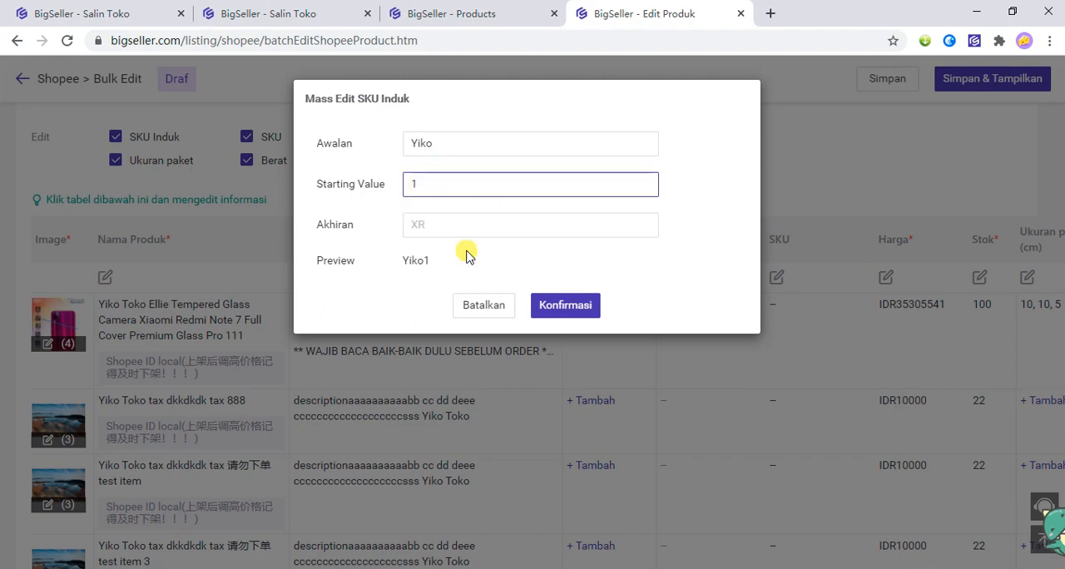
{"action": "left_click", "coordinate": [574, 307]}
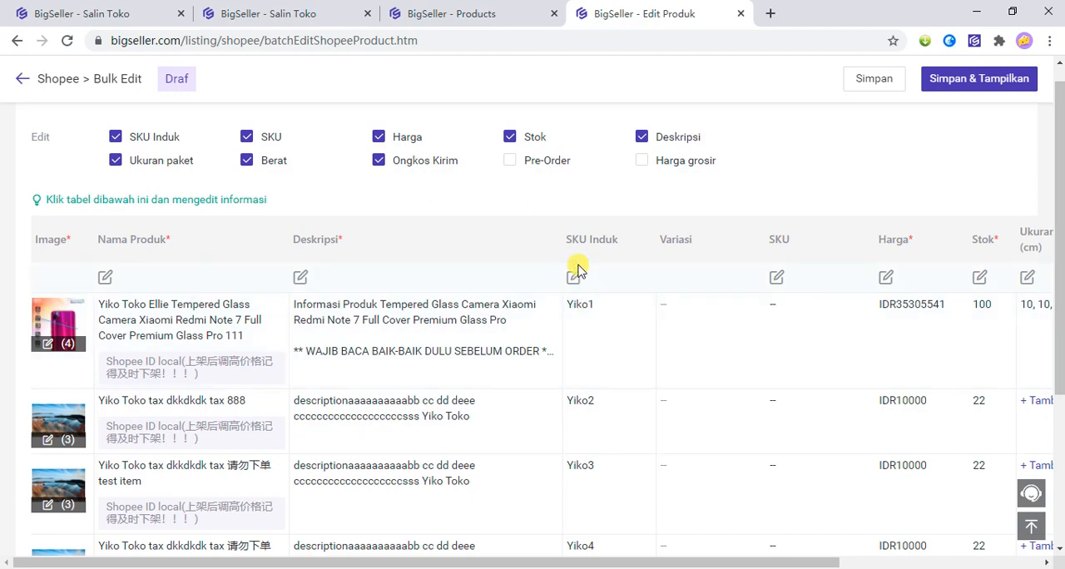
Generate the variation SKUs for all drafts from SKU Induk, Variasi 1 and Variasi 2.
{"action": "scroll", "coordinate": [565, 333], "scroll_direction": "down", "scroll_amount": 2}
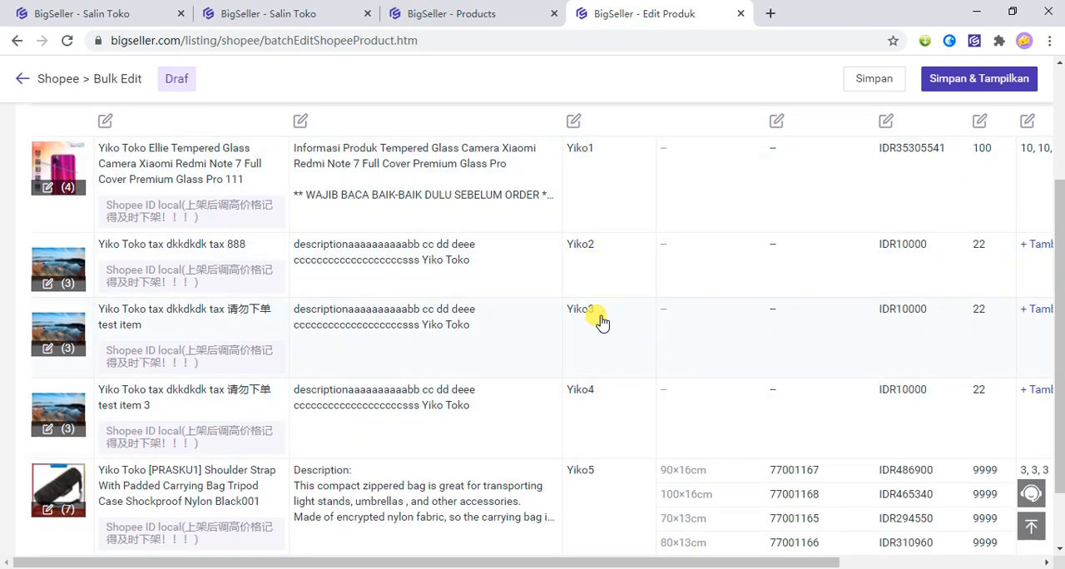
{"action": "scroll", "coordinate": [628, 431], "scroll_direction": "up", "scroll_amount": 3}
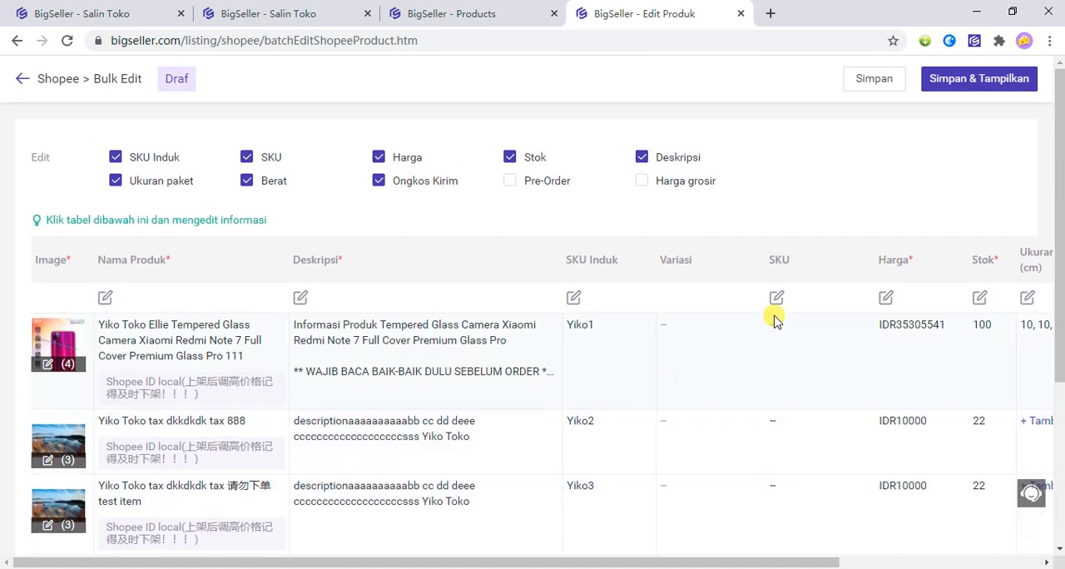
{"action": "left_click", "coordinate": [775, 297]}
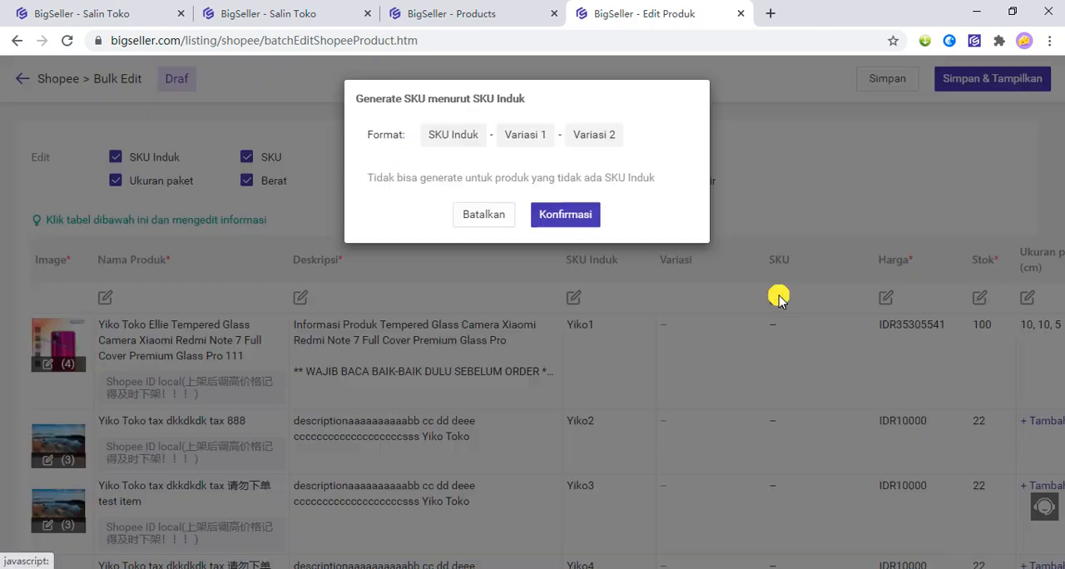
{"action": "left_click", "coordinate": [555, 218]}
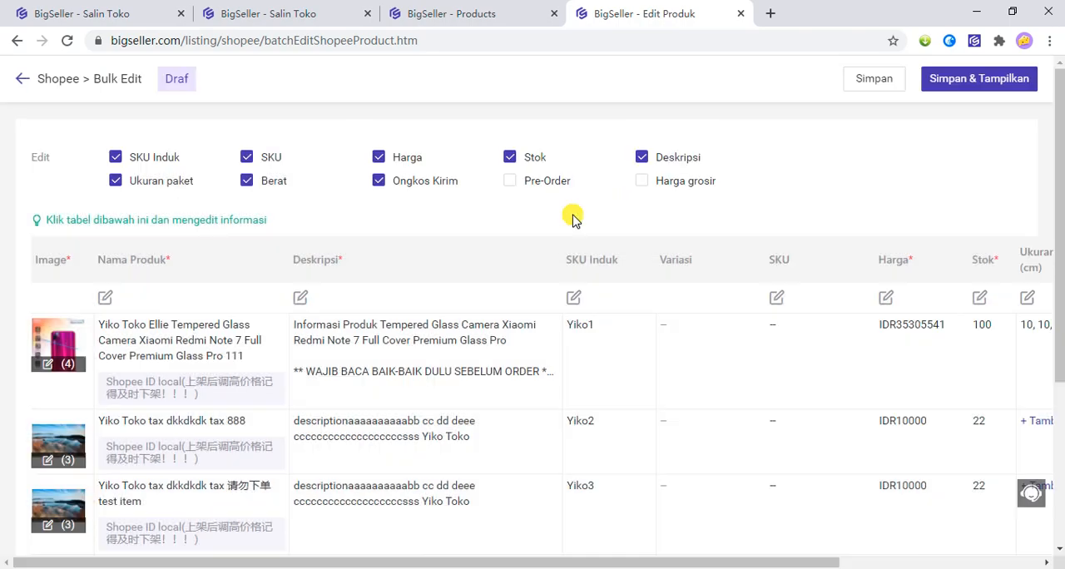
{"action": "scroll", "coordinate": [689, 297], "scroll_direction": "down", "scroll_amount": 3}
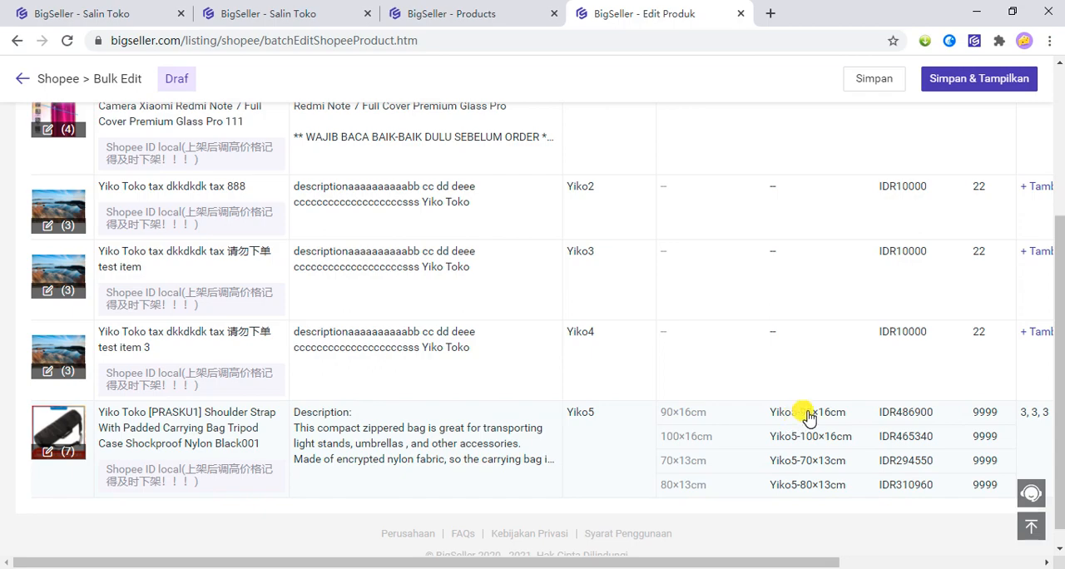
{"action": "left_click", "coordinate": [796, 416]}
{"action": "scroll", "coordinate": [717, 419], "scroll_direction": "up", "scroll_amount": 3}
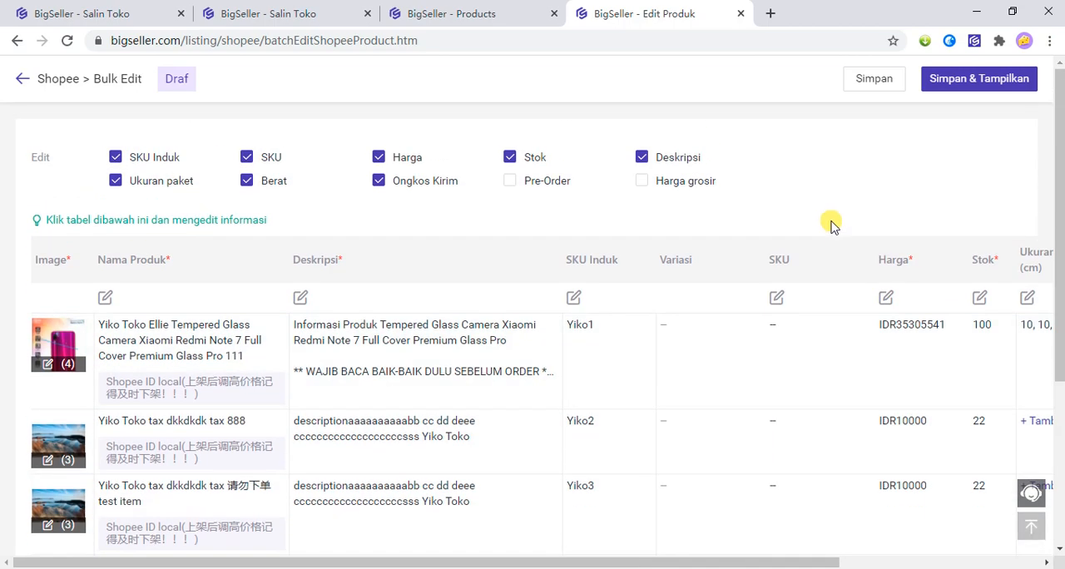
Review the SKU generation format and its note on missing SKU Induk, and check the Shoulder Strap bag's variation SKUs.
{"action": "left_click", "coordinate": [776, 300]}
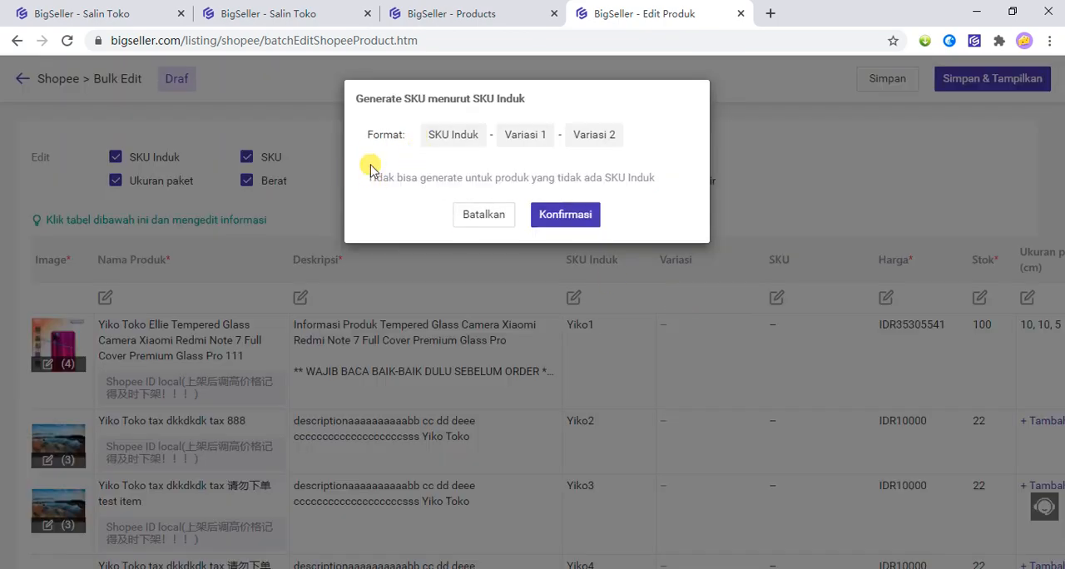
{"action": "left_click_drag", "start_coordinate": [373, 175], "coordinate": [611, 176]}
{"action": "left_click", "coordinate": [512, 175]}
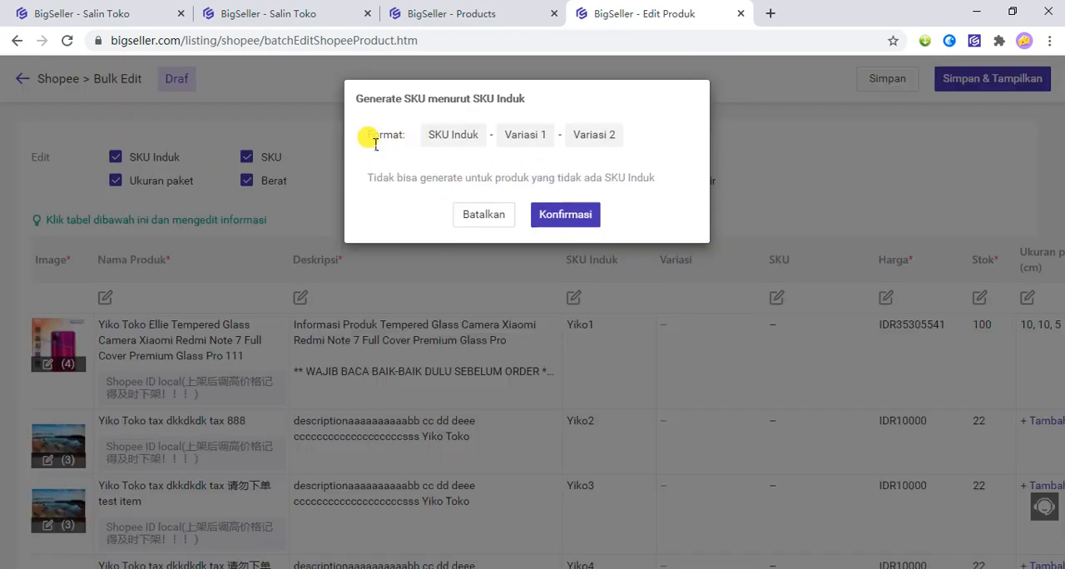
{"action": "left_click_drag", "start_coordinate": [369, 135], "coordinate": [543, 144]}
{"action": "left_click", "coordinate": [405, 148]}
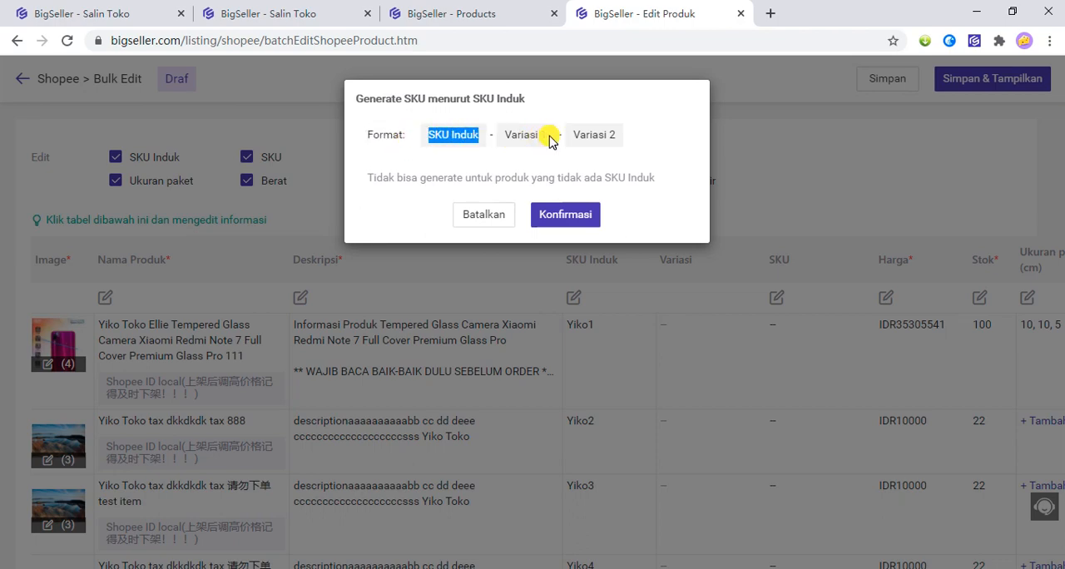
{"action": "left_click", "coordinate": [527, 215]}
{"action": "scroll", "coordinate": [855, 349], "scroll_direction": "down", "scroll_amount": 3}
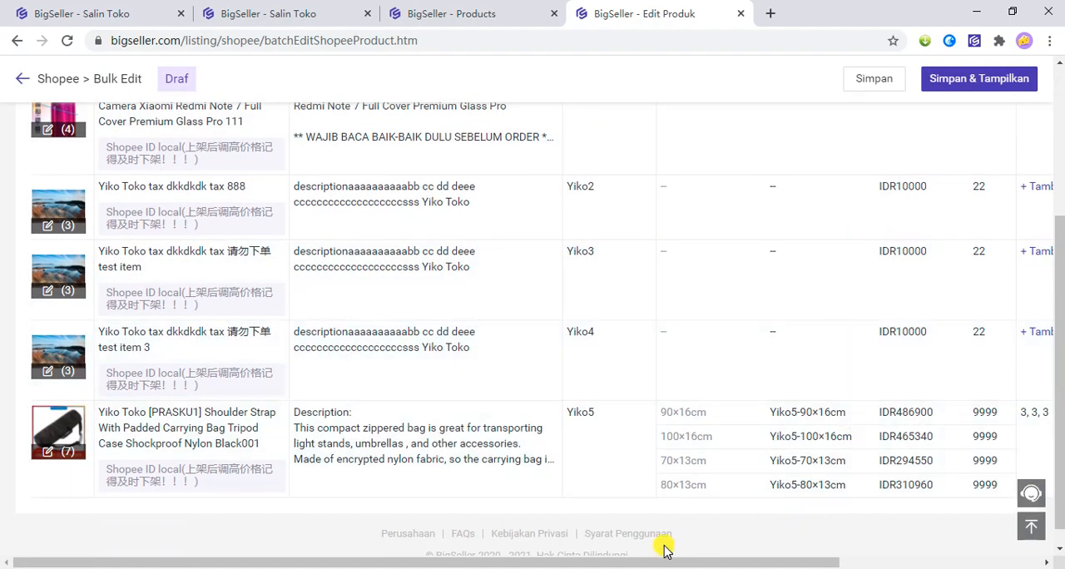
Open the mass edit of Harga and compare its Tambah, Kurangi and Ganti harga modes.
{"action": "left_click_drag", "start_coordinate": [668, 556], "coordinate": [794, 557]}
{"action": "scroll", "coordinate": [729, 380], "scroll_direction": "up", "scroll_amount": 3}
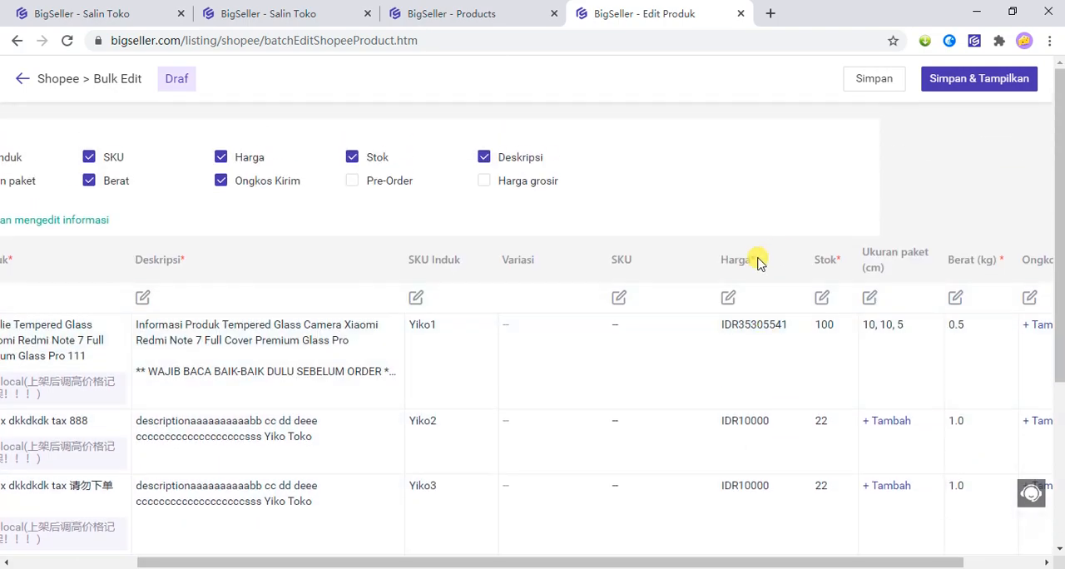
{"action": "left_click", "coordinate": [729, 298]}
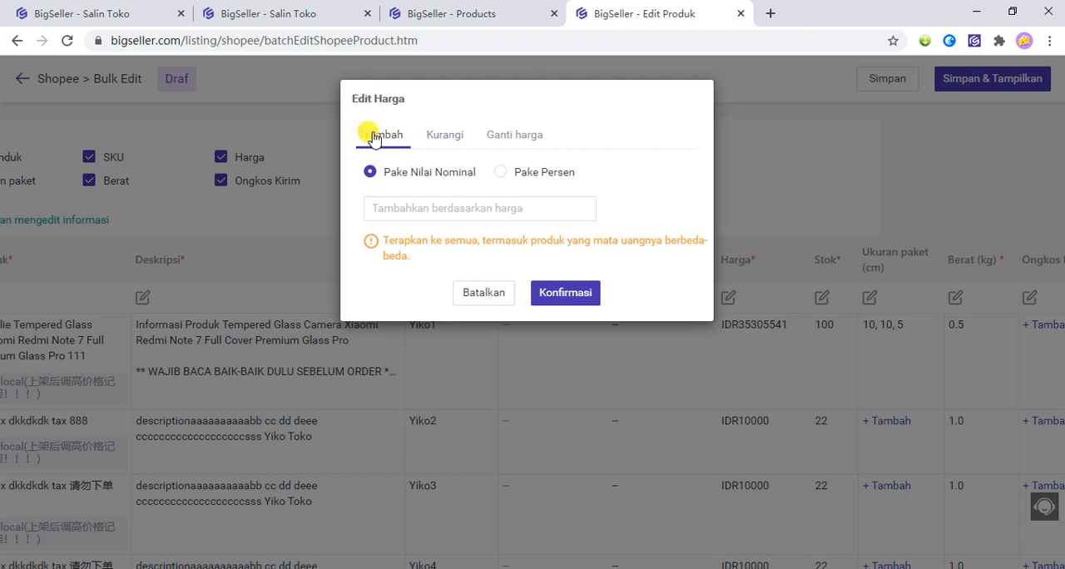
{"action": "left_click", "coordinate": [464, 143]}
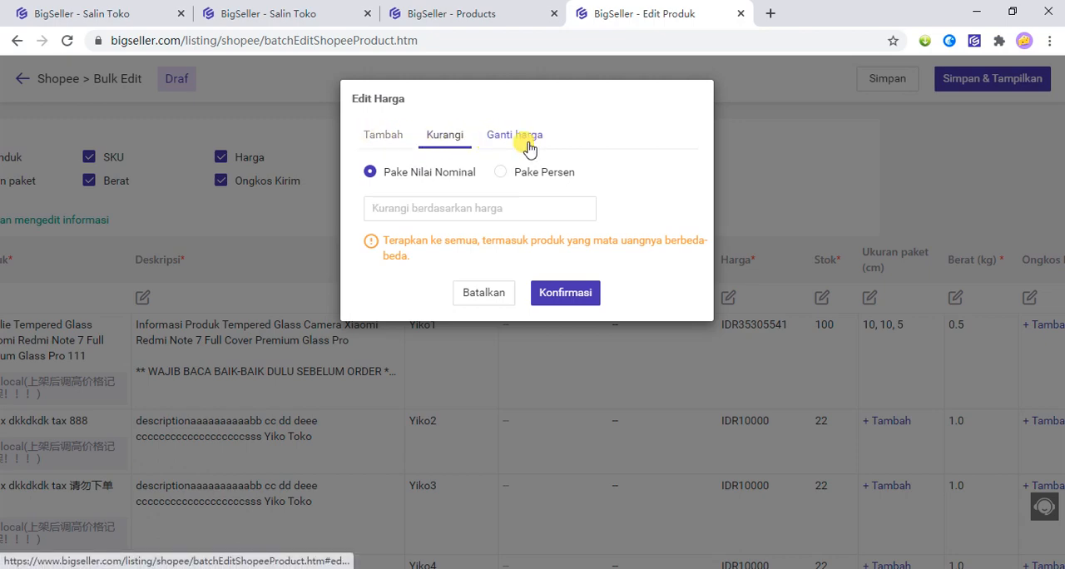
{"action": "left_click", "coordinate": [526, 143]}
{"action": "left_click", "coordinate": [384, 142]}
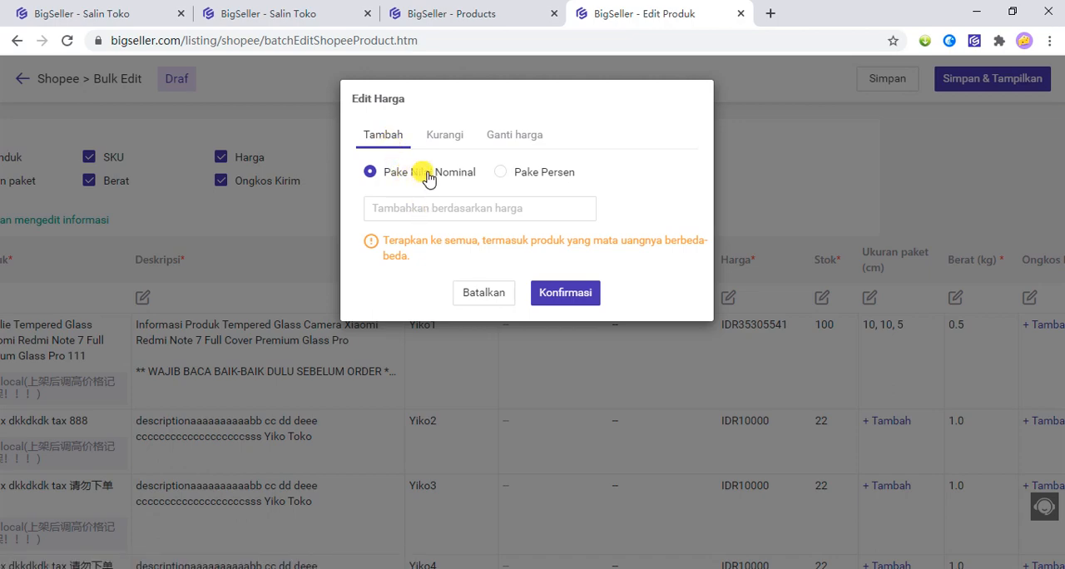
Increase the prices of all the drafts by a nominal value of 10000.
{"action": "left_click", "coordinate": [547, 178]}
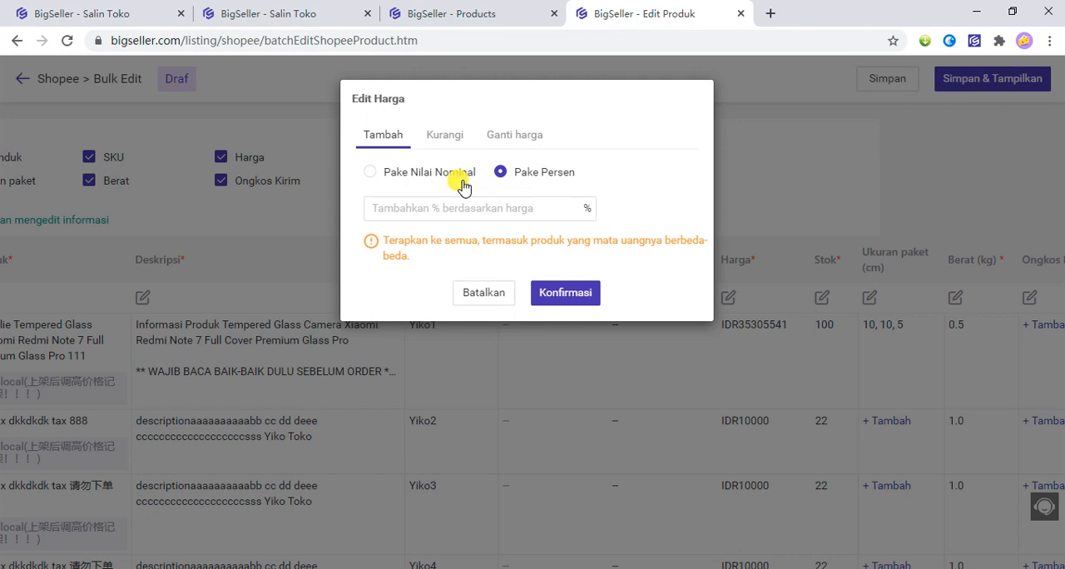
{"action": "left_click", "coordinate": [405, 176]}
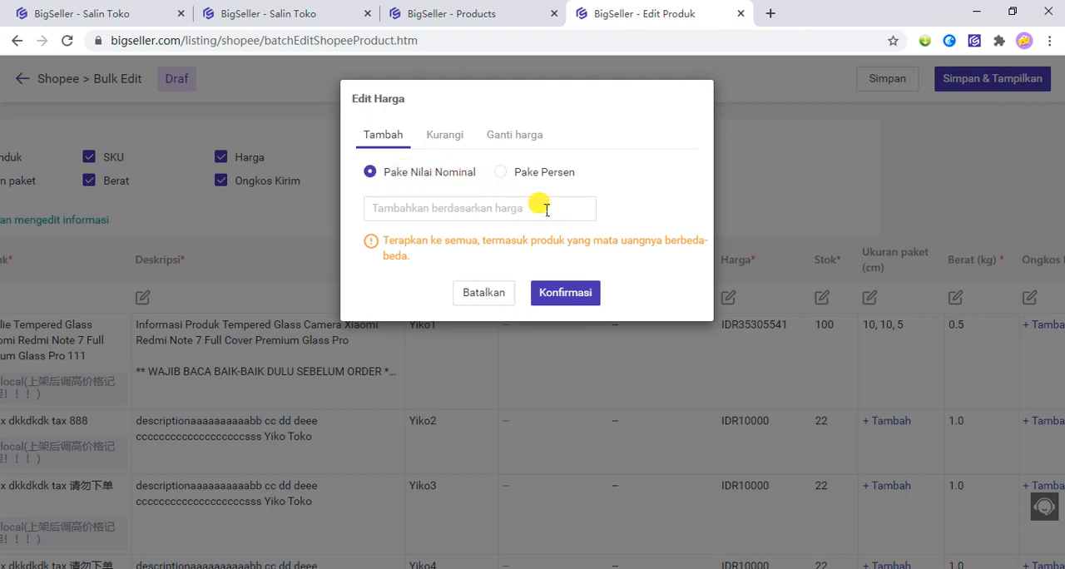
{"action": "left_click", "coordinate": [510, 208]}
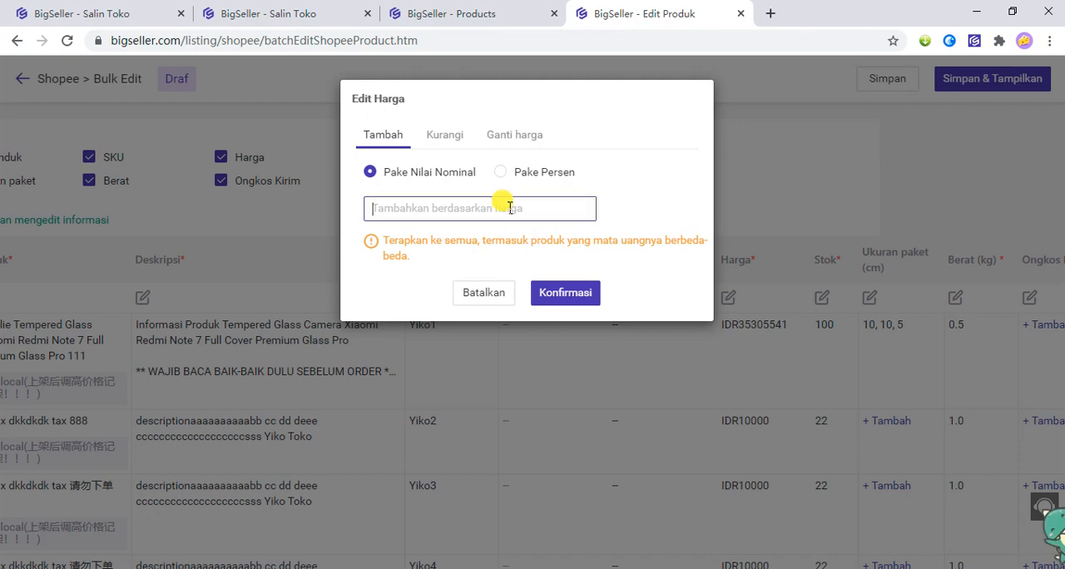
{"action": "type", "text": "10000"}
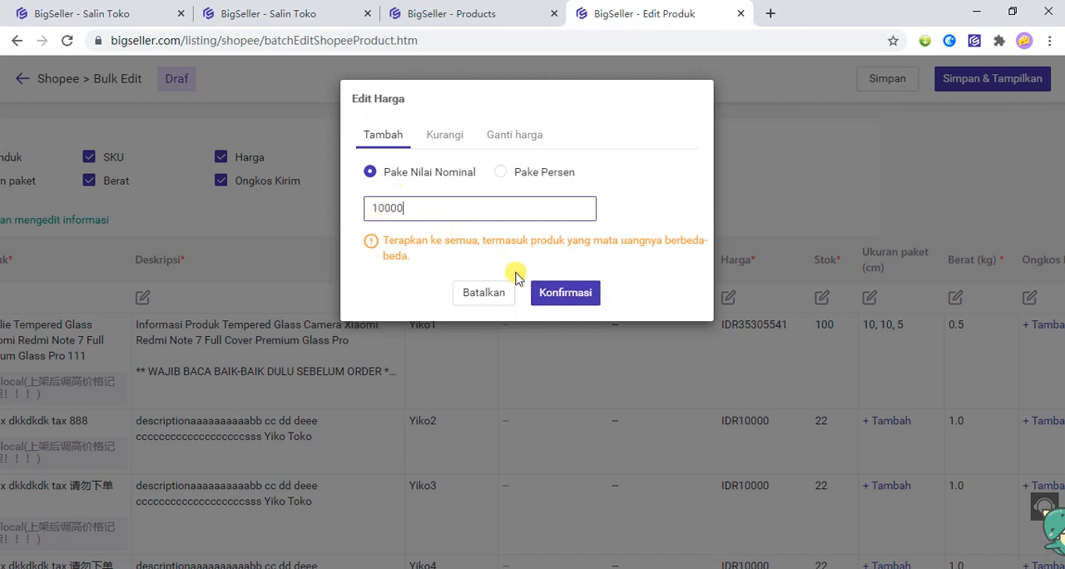
{"action": "left_click", "coordinate": [566, 292]}
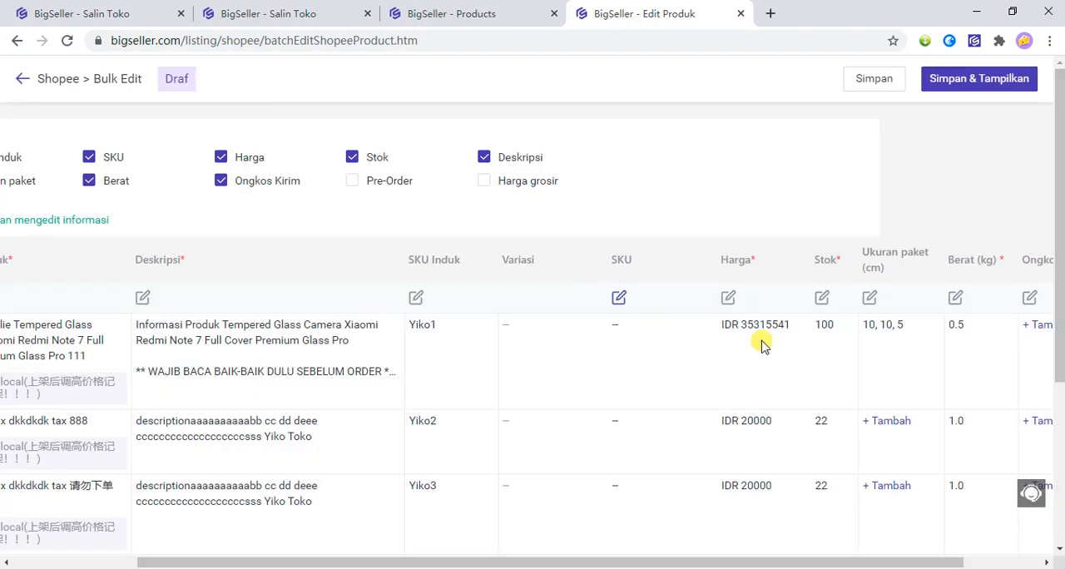
{"action": "scroll", "coordinate": [755, 491], "scroll_direction": "down", "scroll_amount": 4}
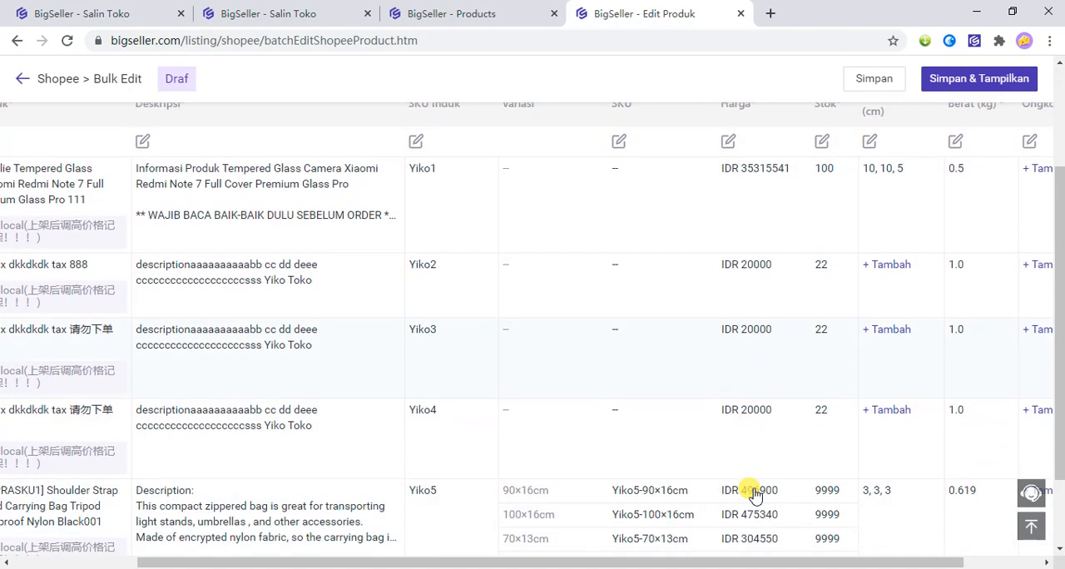
{"action": "scroll", "coordinate": [770, 449], "scroll_direction": "up", "scroll_amount": 3}
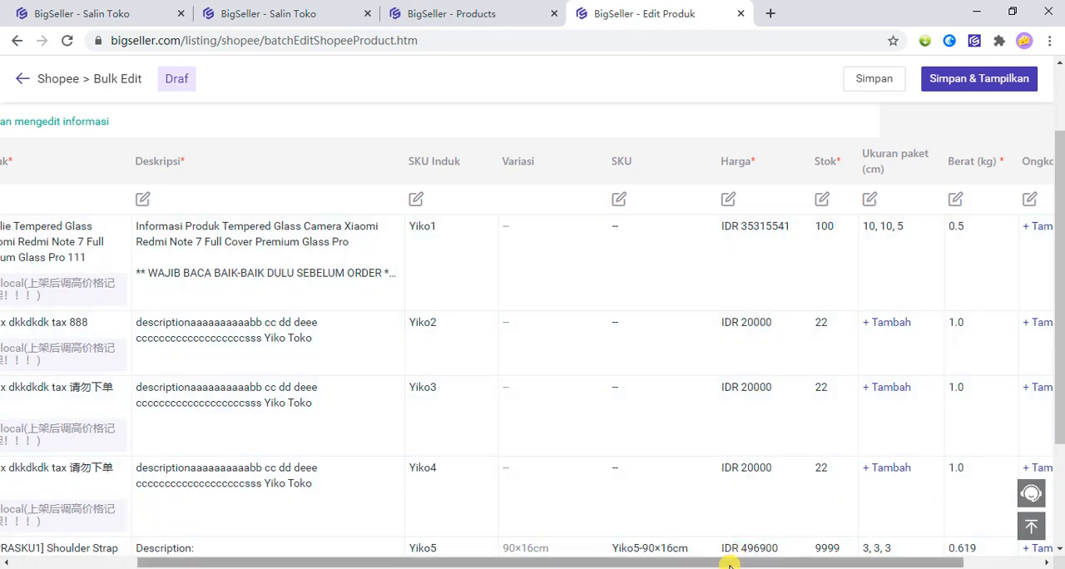
Try out the mass edit of Berat with a weight of 0.1 kg for all the drafts.
{"action": "left_click_drag", "start_coordinate": [729, 563], "coordinate": [801, 561]}
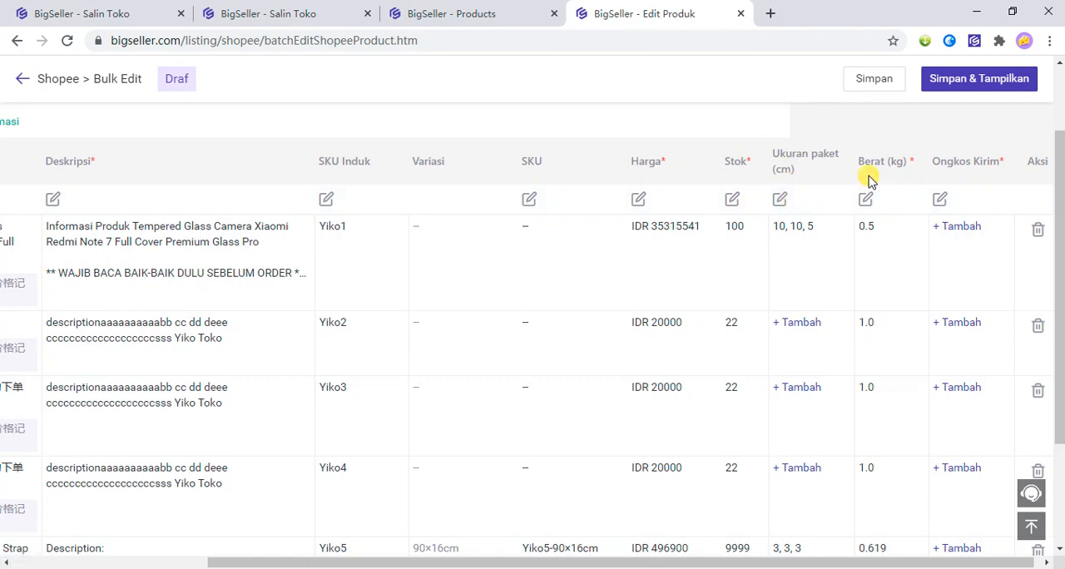
{"action": "scroll", "coordinate": [869, 270], "scroll_direction": "up", "scroll_amount": 2}
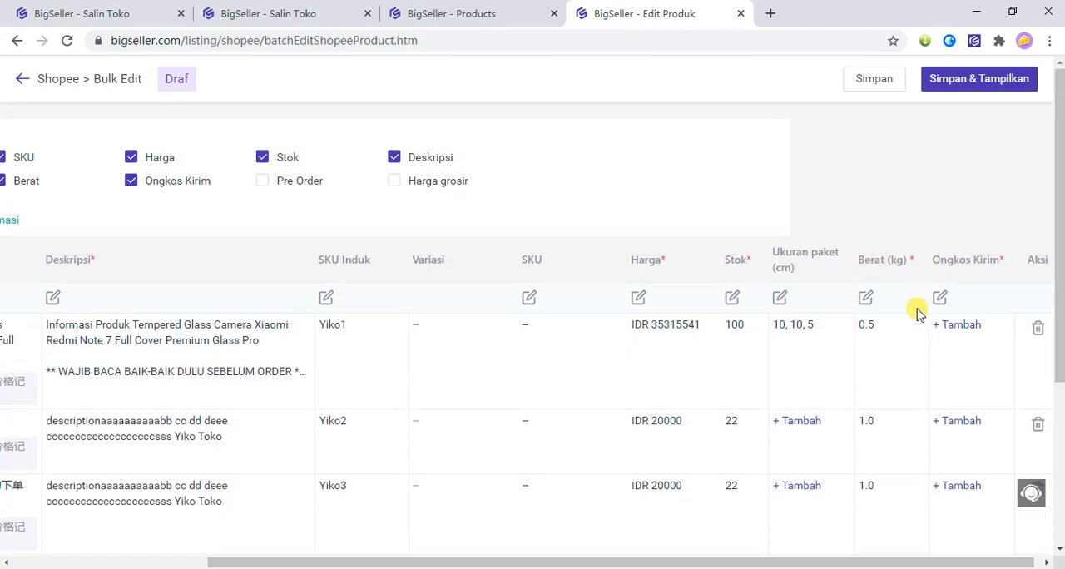
{"action": "left_click", "coordinate": [868, 298]}
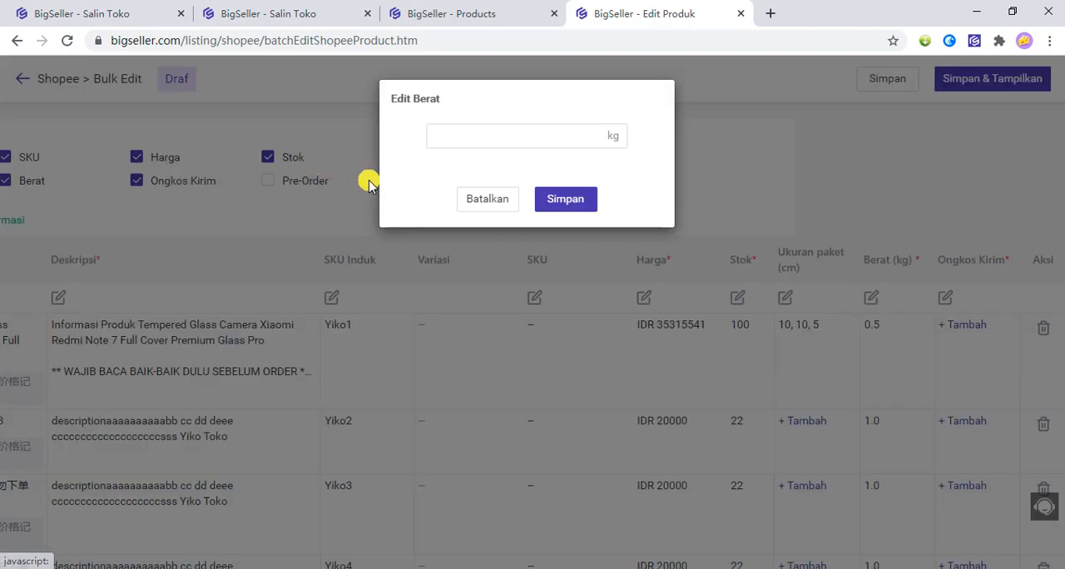
{"action": "left_click", "coordinate": [482, 133]}
{"action": "left_click", "coordinate": [488, 199]}
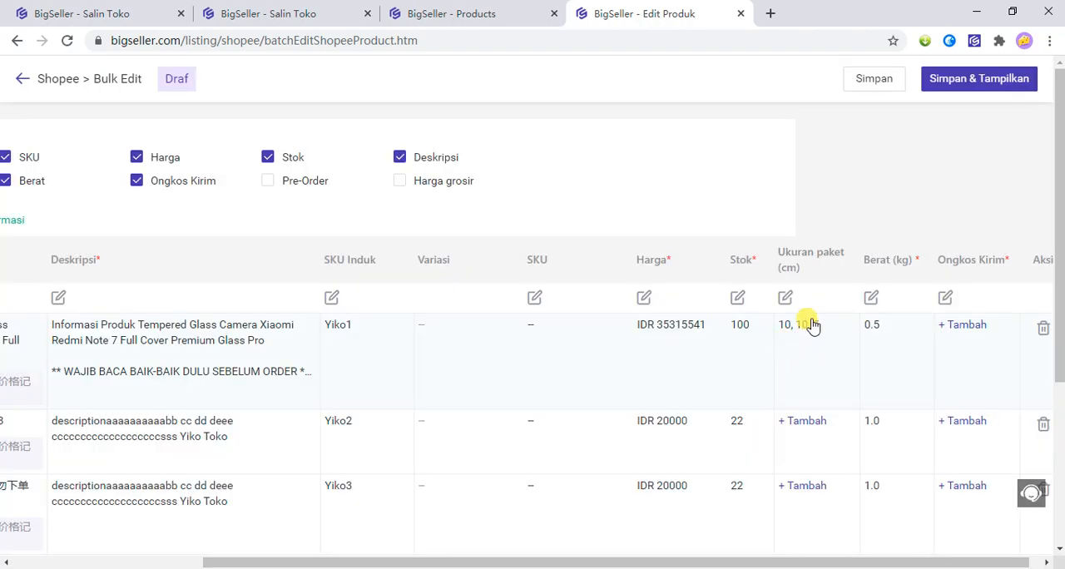
{"action": "left_click", "coordinate": [871, 298]}
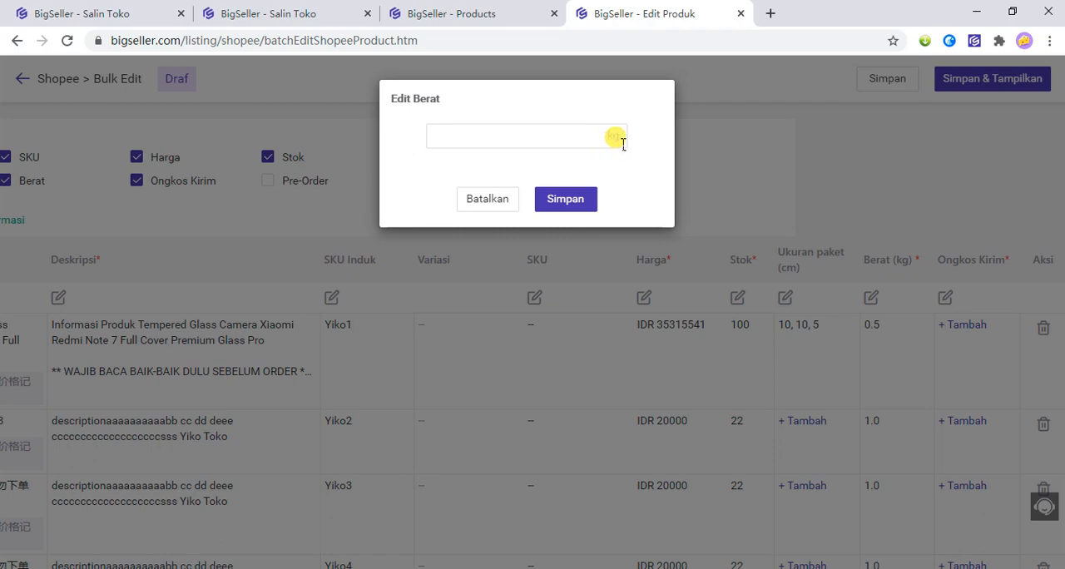
{"action": "double_click", "coordinate": [617, 142]}
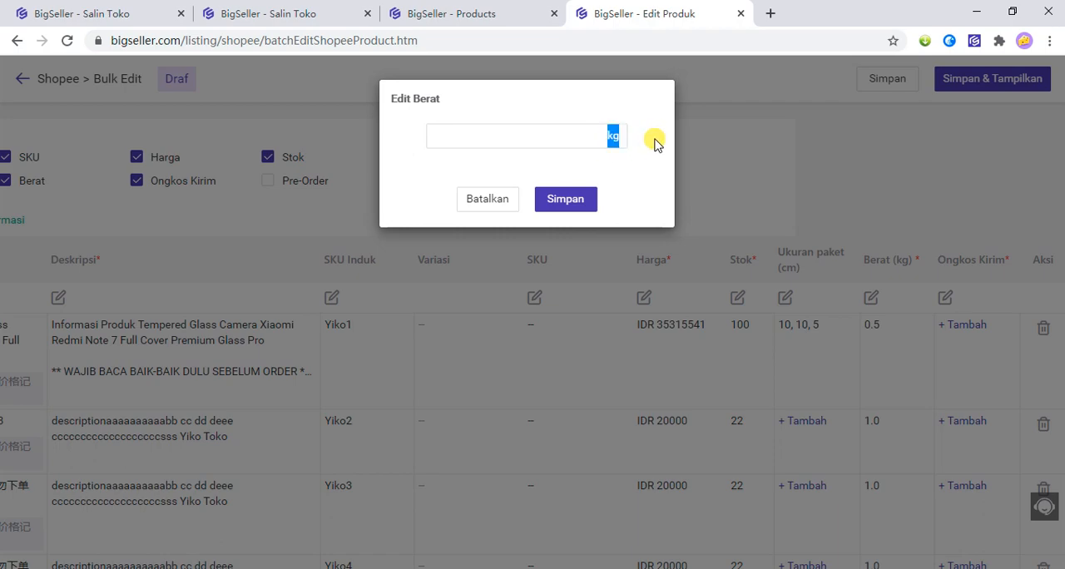
{"action": "left_click", "coordinate": [599, 139]}
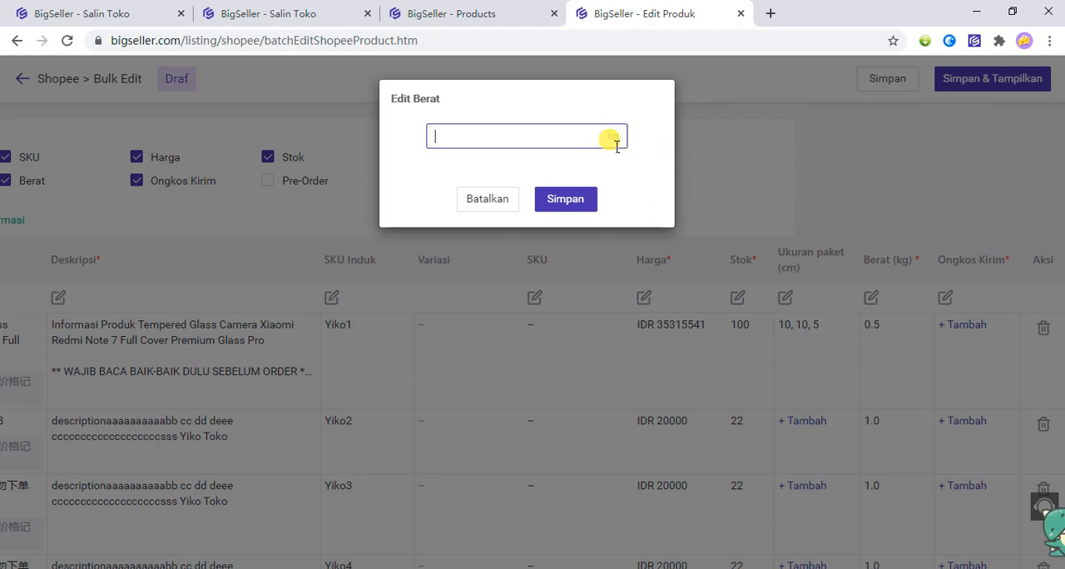
{"action": "double_click", "coordinate": [613, 141]}
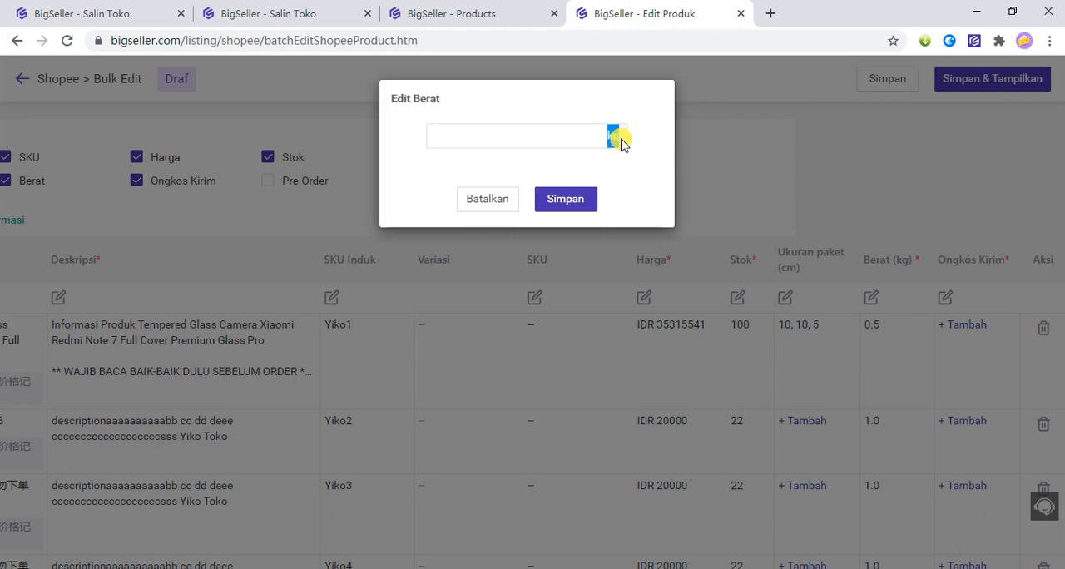
{"action": "left_click", "coordinate": [560, 139]}
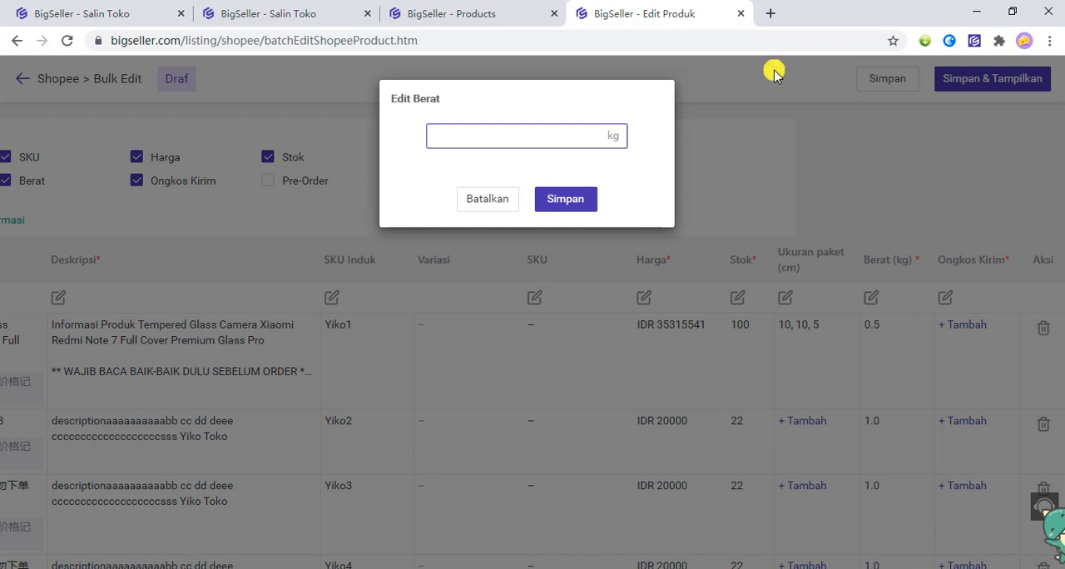
{"action": "type", "text": "10"}
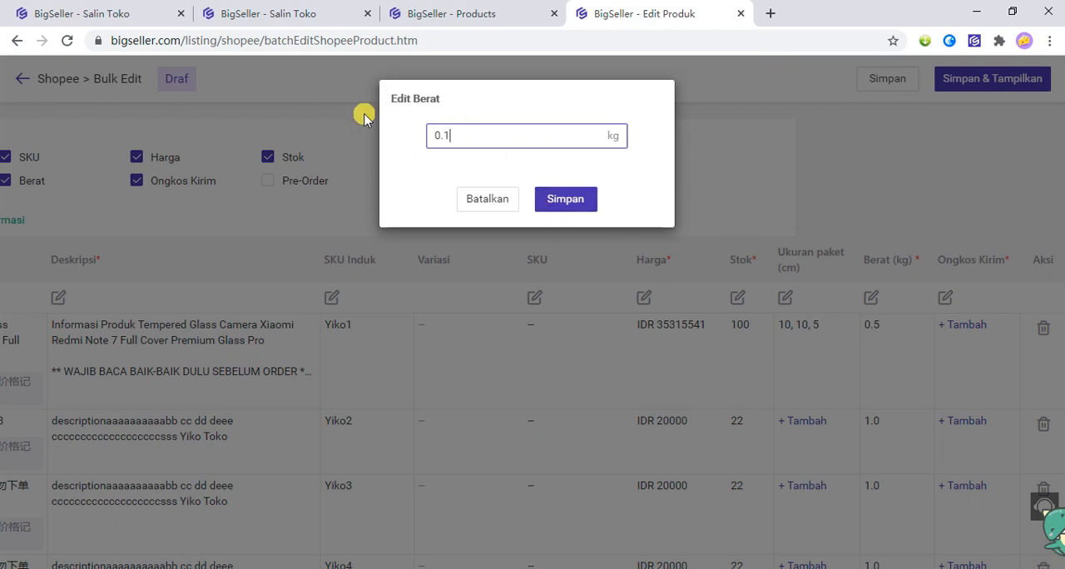
{"action": "left_click", "coordinate": [487, 200]}
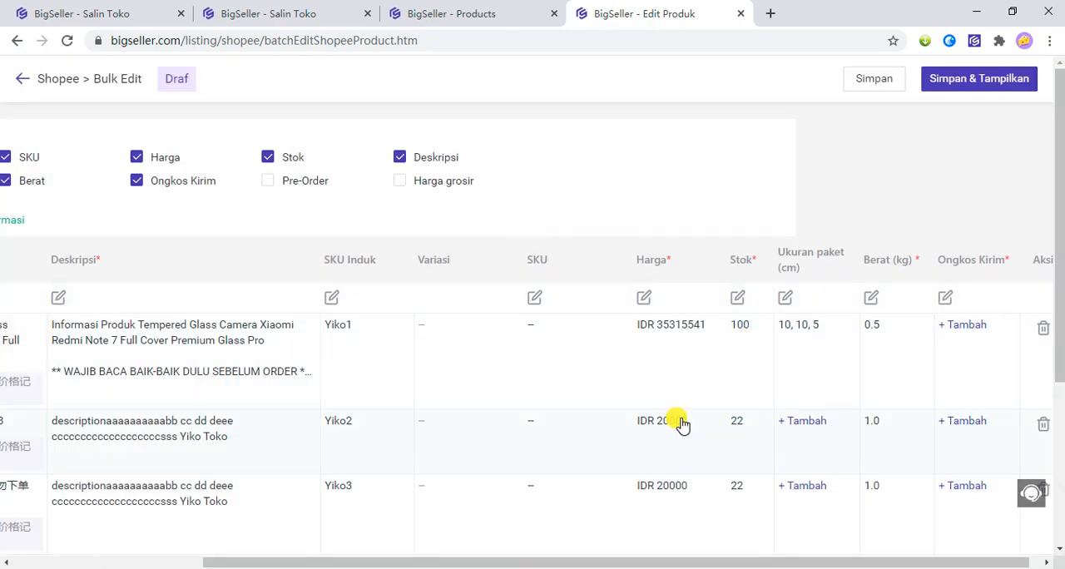
Open the mass edit of Ongkos Kirim and examine the couriers and shipping cost options under Reguler (Cashless) and Hemat.
{"action": "scroll", "coordinate": [680, 424], "scroll_direction": "right", "scroll_amount": 1}
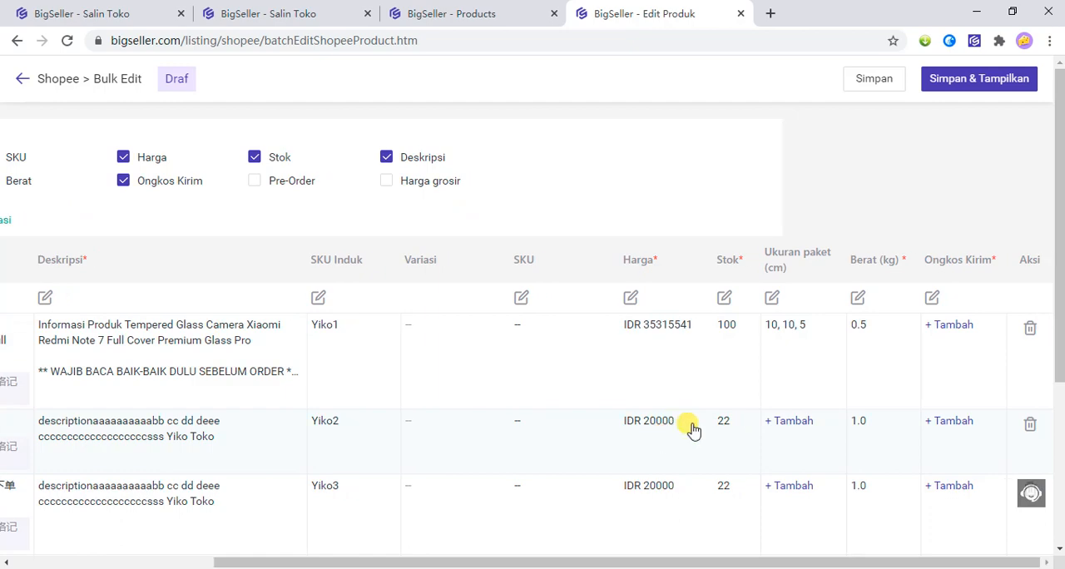
{"action": "left_click_drag", "start_coordinate": [923, 259], "coordinate": [999, 267]}
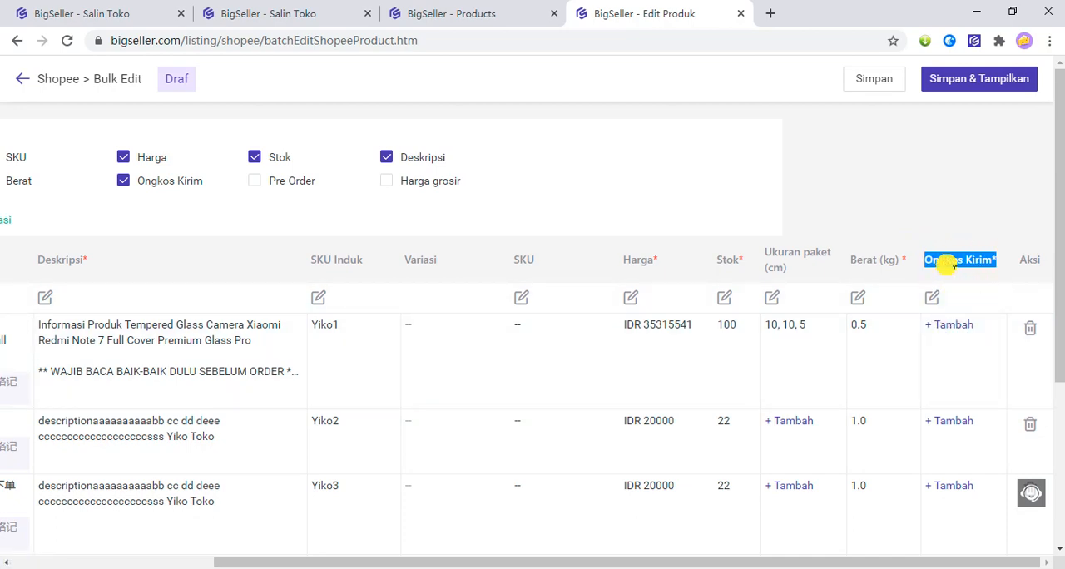
{"action": "left_click", "coordinate": [933, 300]}
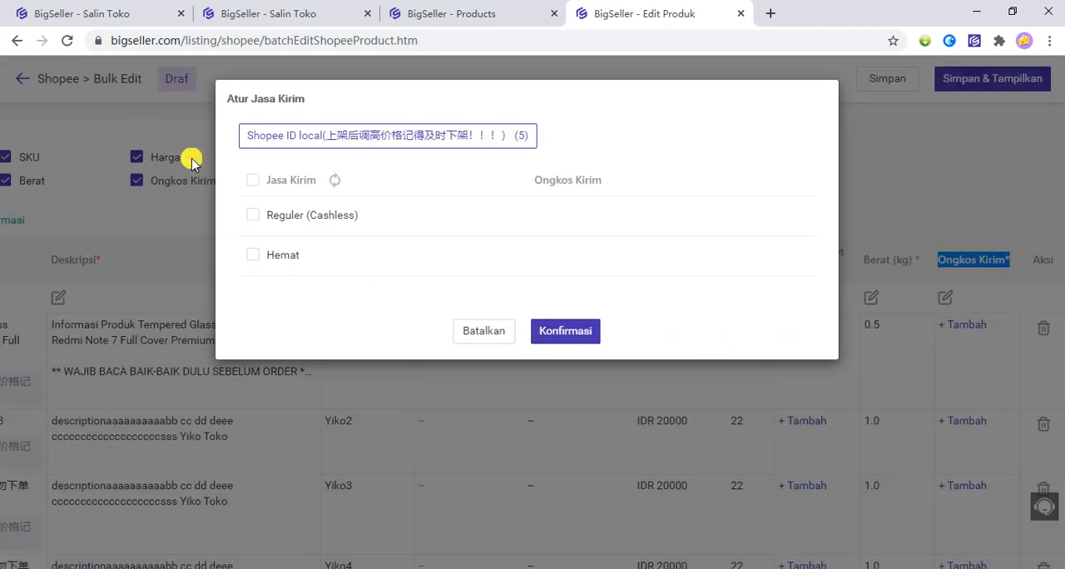
{"action": "left_click", "coordinate": [258, 185]}
{"action": "left_click", "coordinate": [256, 187]}
{"action": "left_click", "coordinate": [253, 214]}
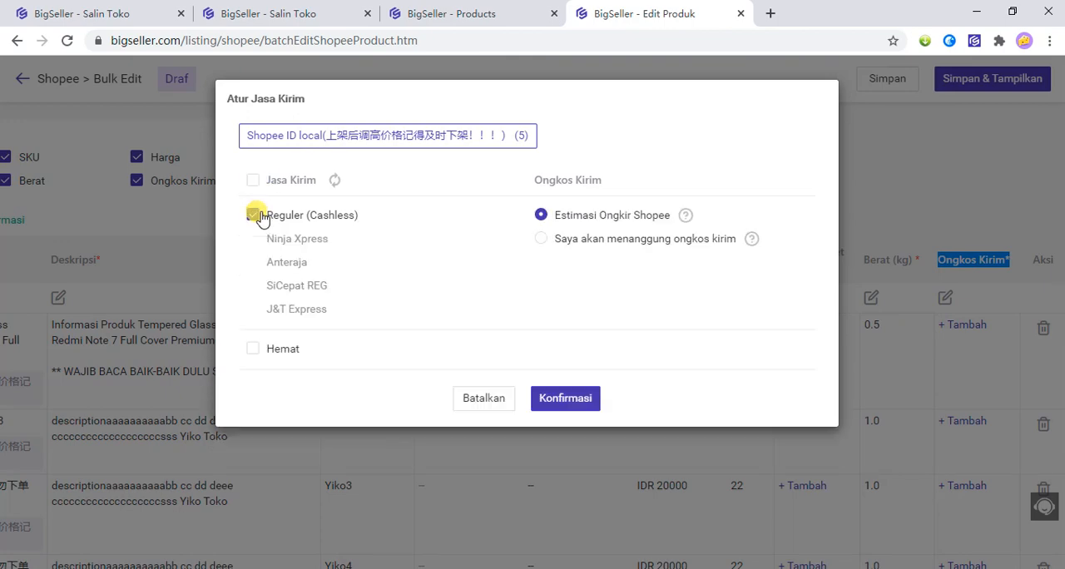
{"action": "left_click", "coordinate": [251, 349]}
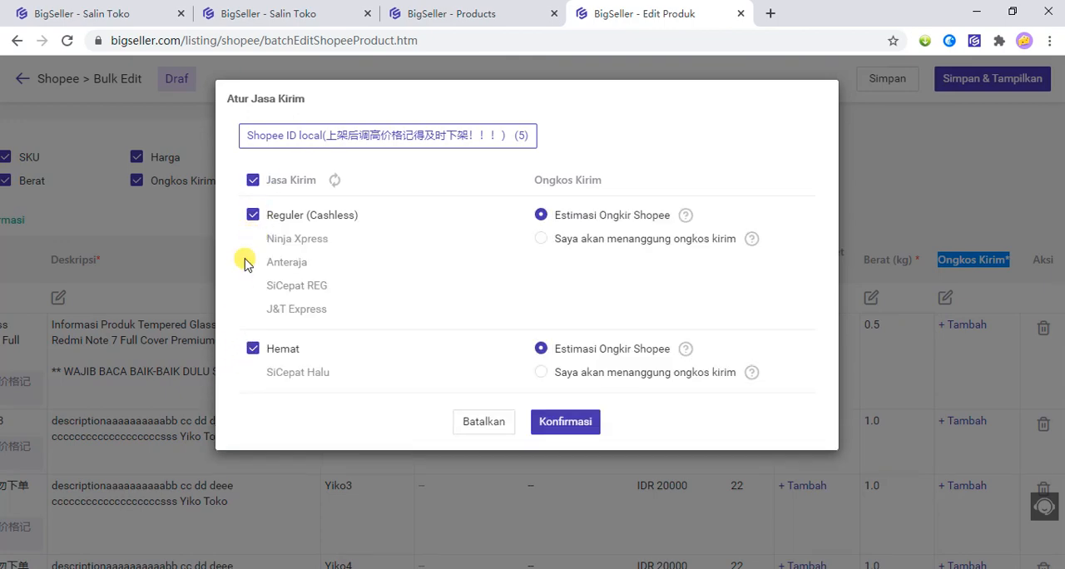
{"action": "left_click", "coordinate": [256, 185]}
{"action": "left_click", "coordinate": [254, 183]}
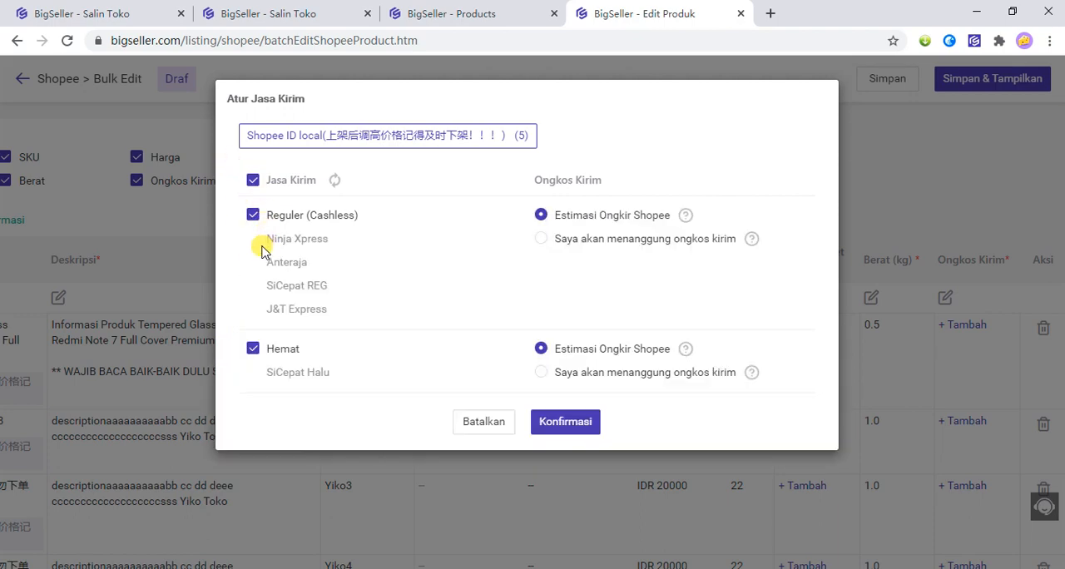
{"action": "left_click", "coordinate": [258, 183]}
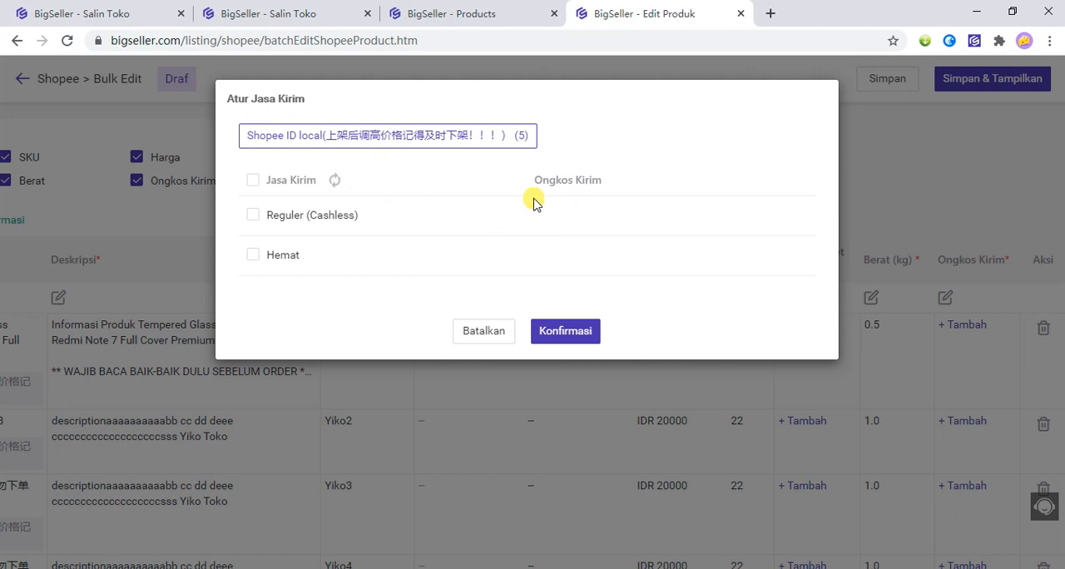
Sync the shipping services from Shopee and apply Reguler (Cashless) and Hemat to all the drafts.
{"action": "left_click", "coordinate": [333, 182]}
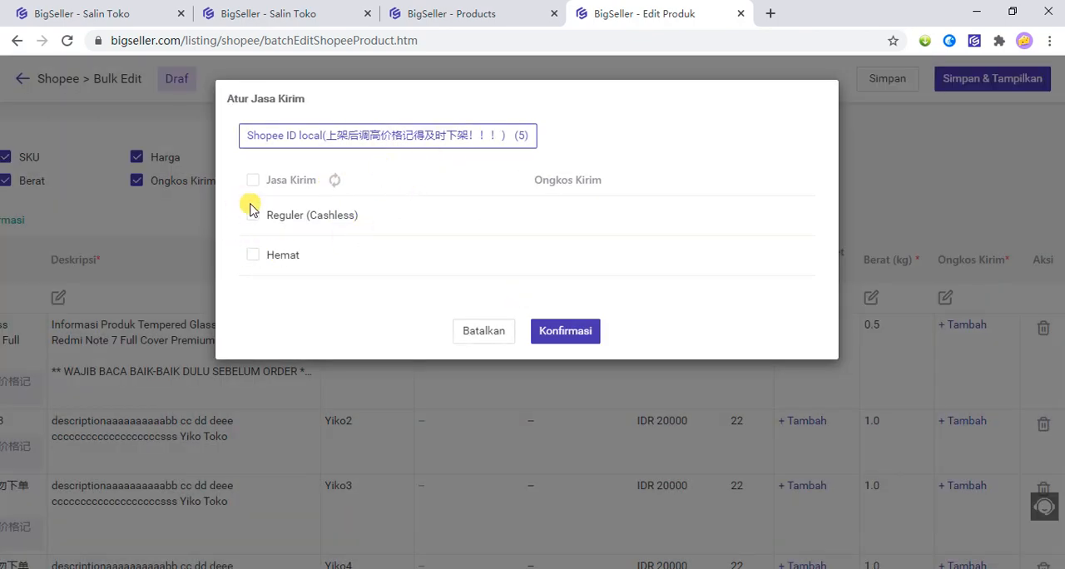
{"action": "left_click", "coordinate": [253, 218]}
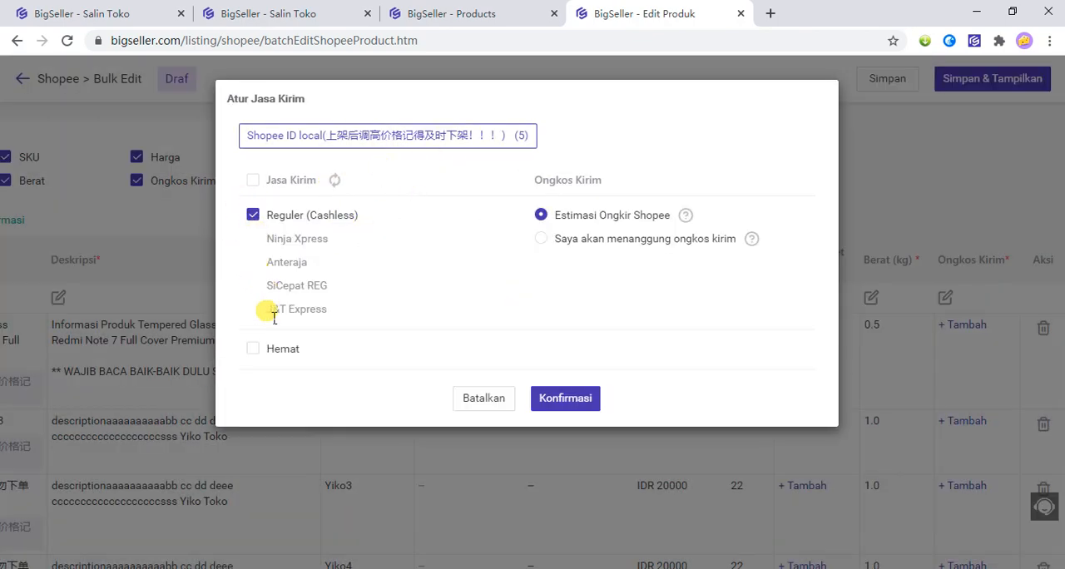
{"action": "left_click", "coordinate": [254, 350]}
{"action": "left_click", "coordinate": [580, 425]}
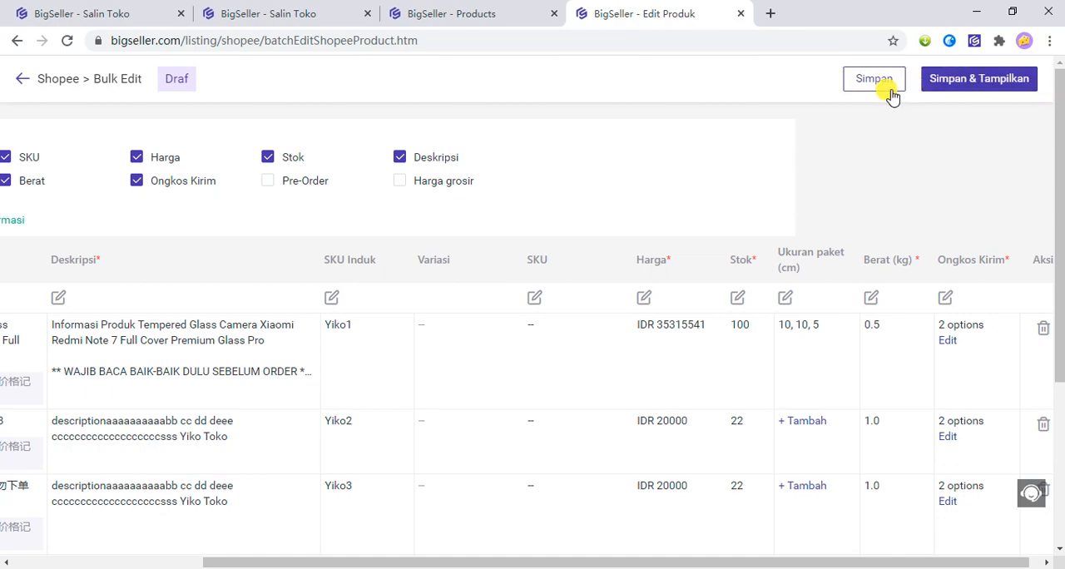
Check the Draf listings on the Products page and return to the bulk edit page.
{"action": "left_click", "coordinate": [494, 16]}
{"action": "scroll", "coordinate": [99, 223], "scroll_direction": "up", "scroll_amount": 1}
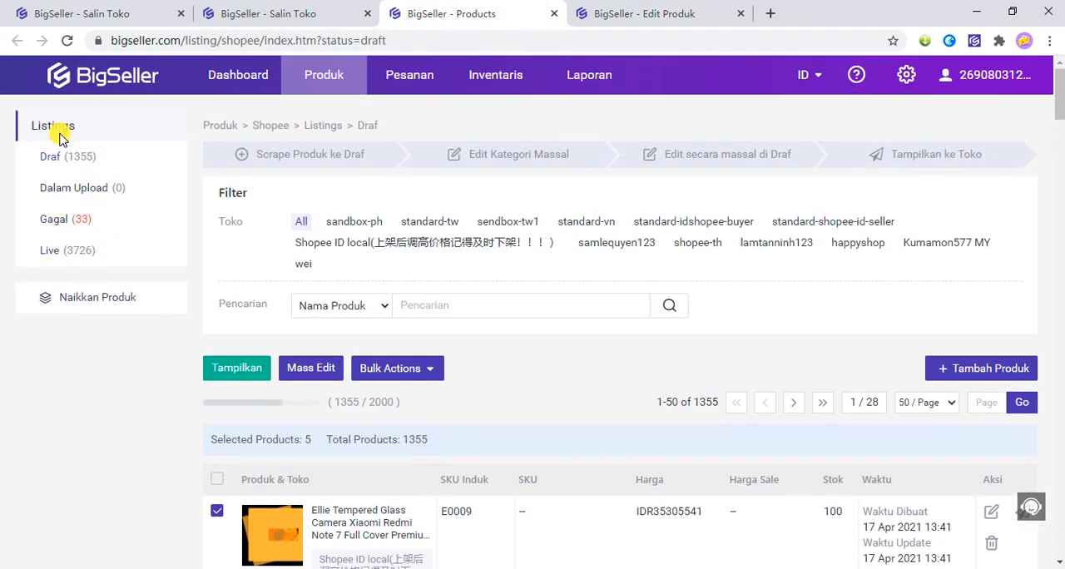
{"action": "left_click", "coordinate": [59, 158]}
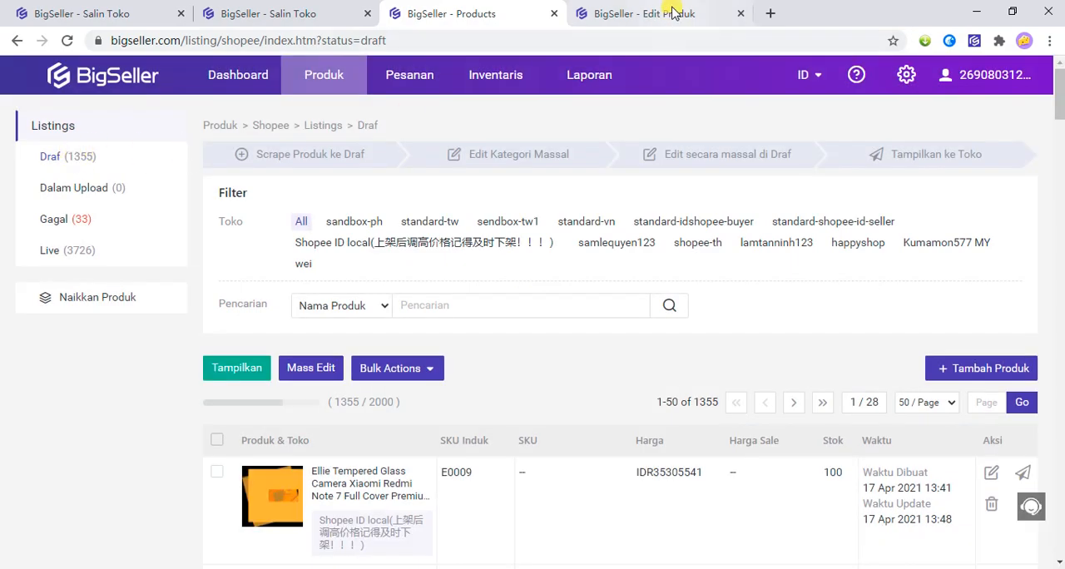
{"action": "left_click", "coordinate": [615, 14]}
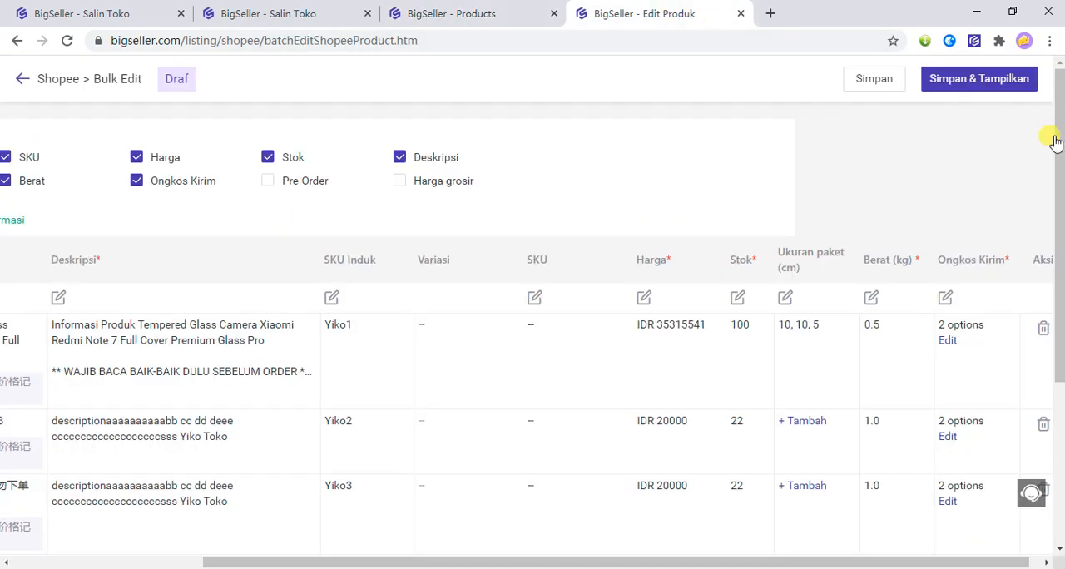
Save and publish all the edited drafts to Shopee, and read the note on where to check their status.
{"action": "left_click", "coordinate": [990, 81]}
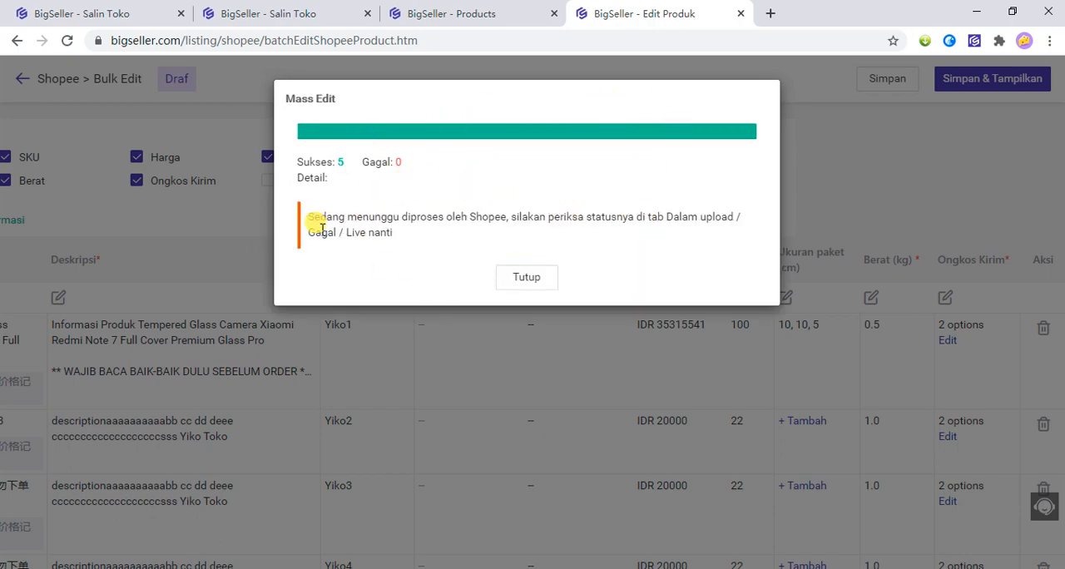
{"action": "left_click_drag", "start_coordinate": [315, 223], "coordinate": [388, 219]}
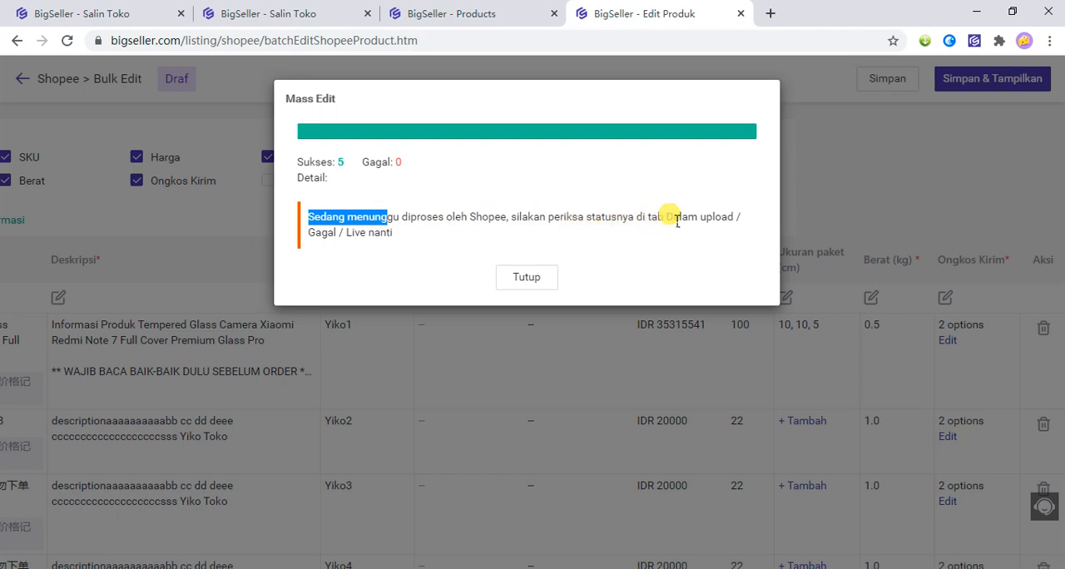
{"action": "double_click", "coordinate": [353, 239]}
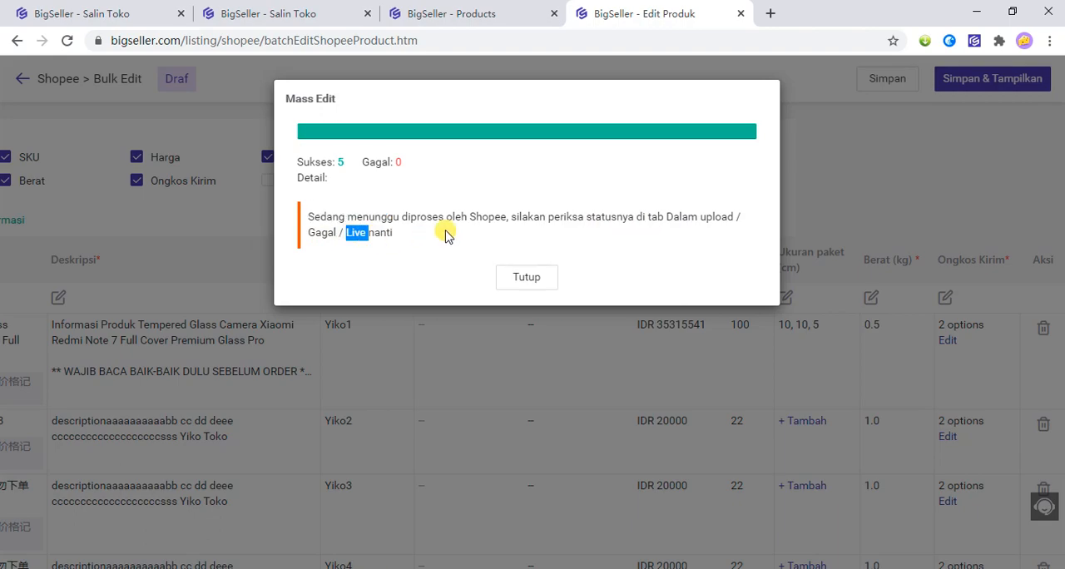
Review the Live listings of the Shopee ID local store on the Products page for the published products.
{"action": "left_click", "coordinate": [452, 10]}
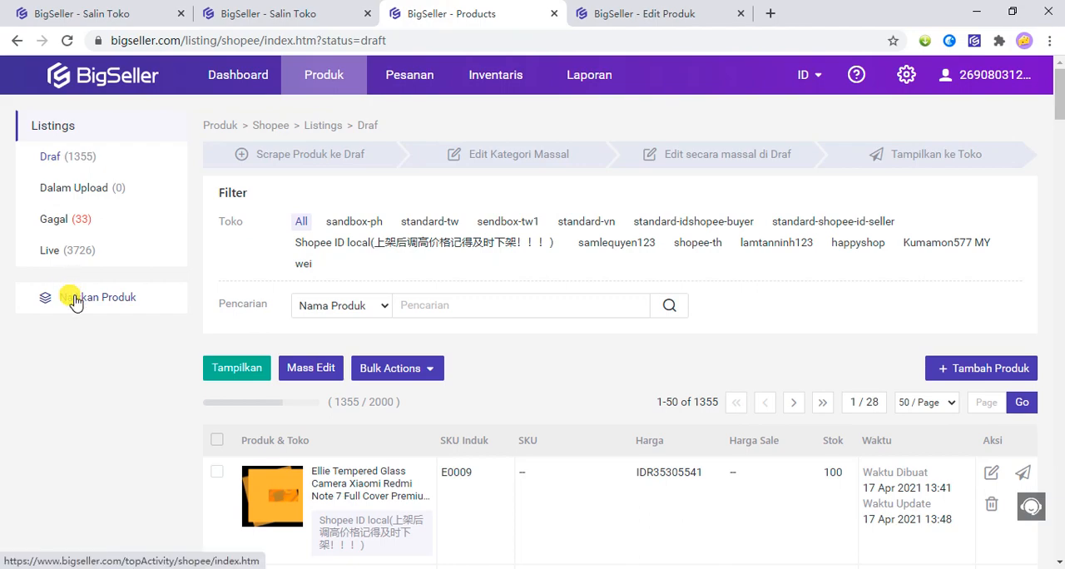
{"action": "left_click", "coordinate": [70, 259]}
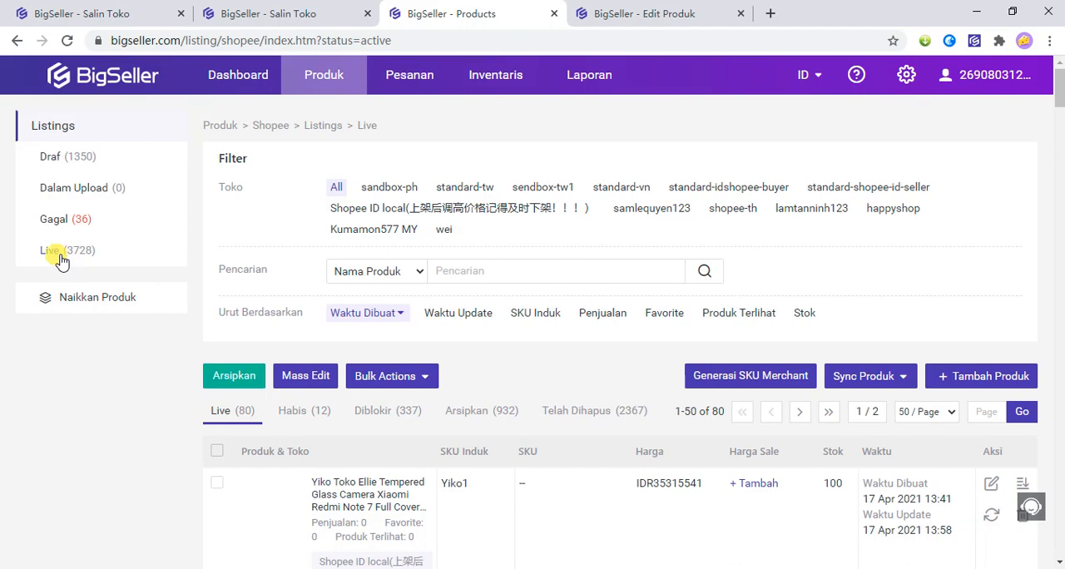
{"action": "left_click", "coordinate": [409, 208]}
{"action": "scroll", "coordinate": [249, 406], "scroll_direction": "down", "scroll_amount": 2}
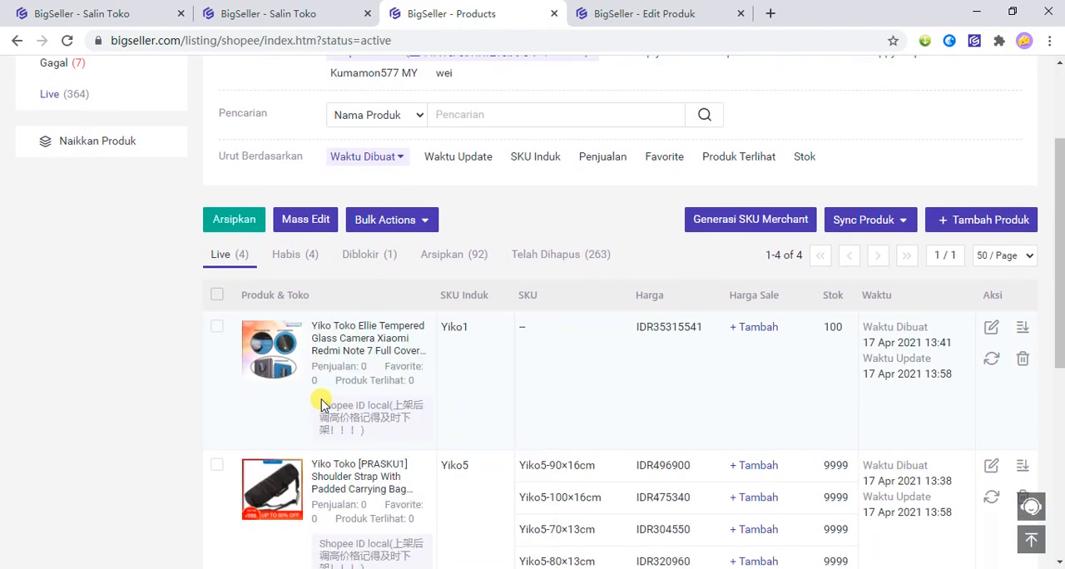
{"action": "mouse_move", "coordinate": [266, 339]}
{"action": "scroll", "coordinate": [105, 332], "scroll_direction": "up", "scroll_amount": 2}
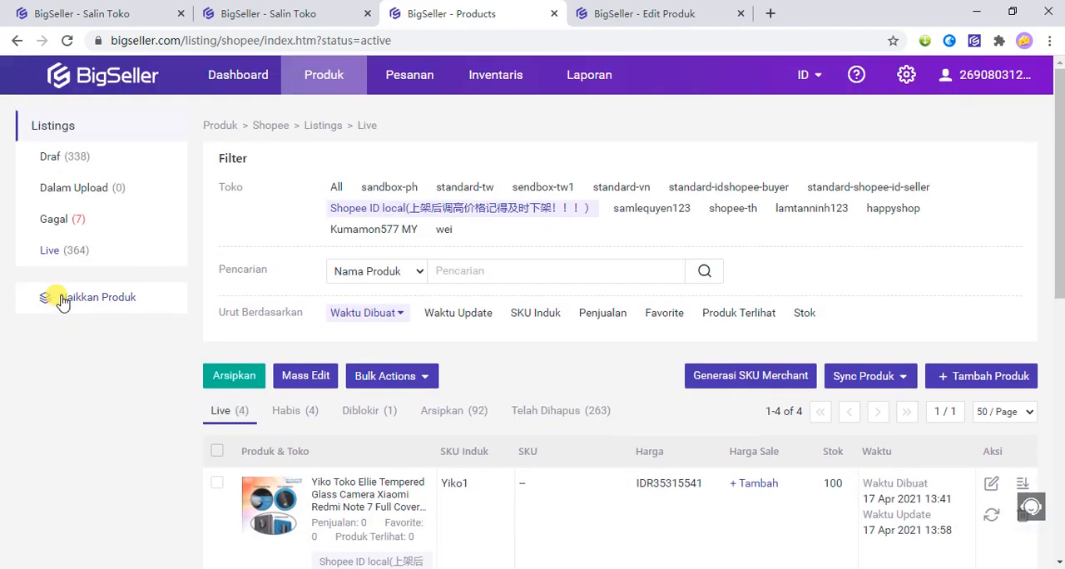
Open the Gagal listings and examine the error reasons given for the failed products.
{"action": "left_click", "coordinate": [68, 225]}
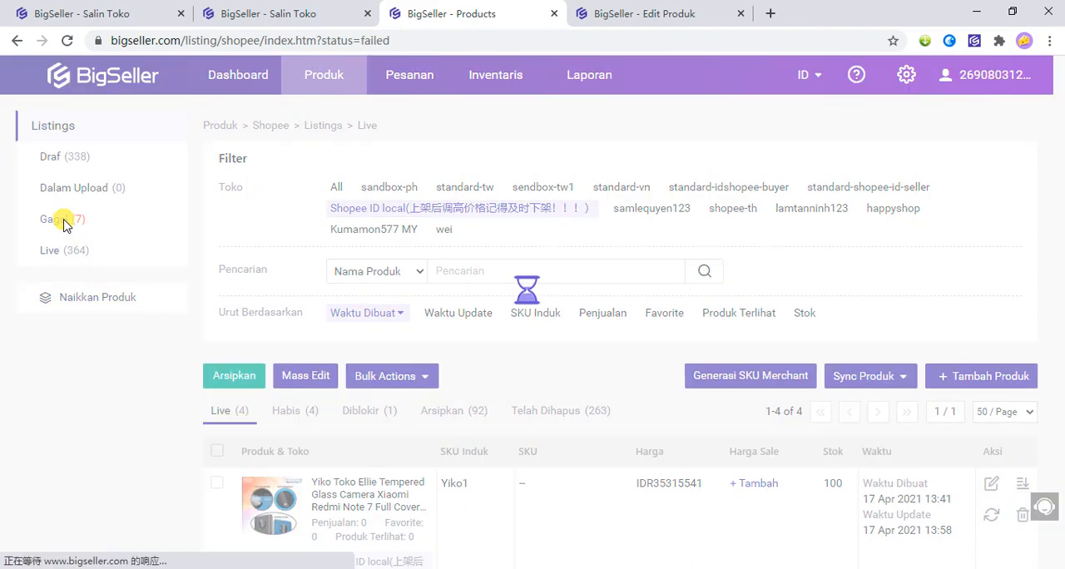
{"action": "scroll", "coordinate": [190, 250], "scroll_direction": "down", "scroll_amount": 2}
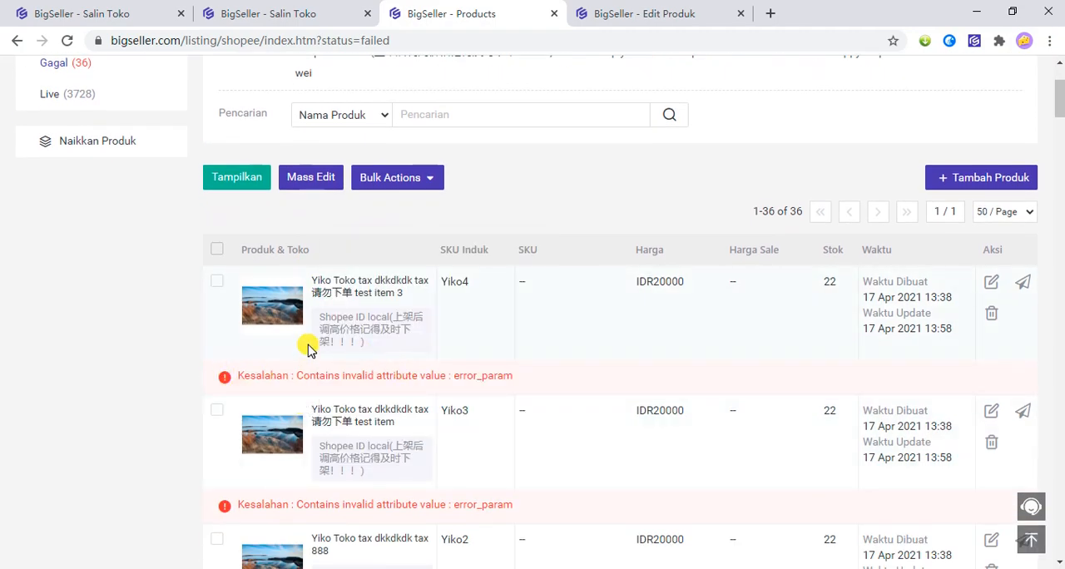
{"action": "left_click_drag", "start_coordinate": [233, 375], "coordinate": [286, 381]}
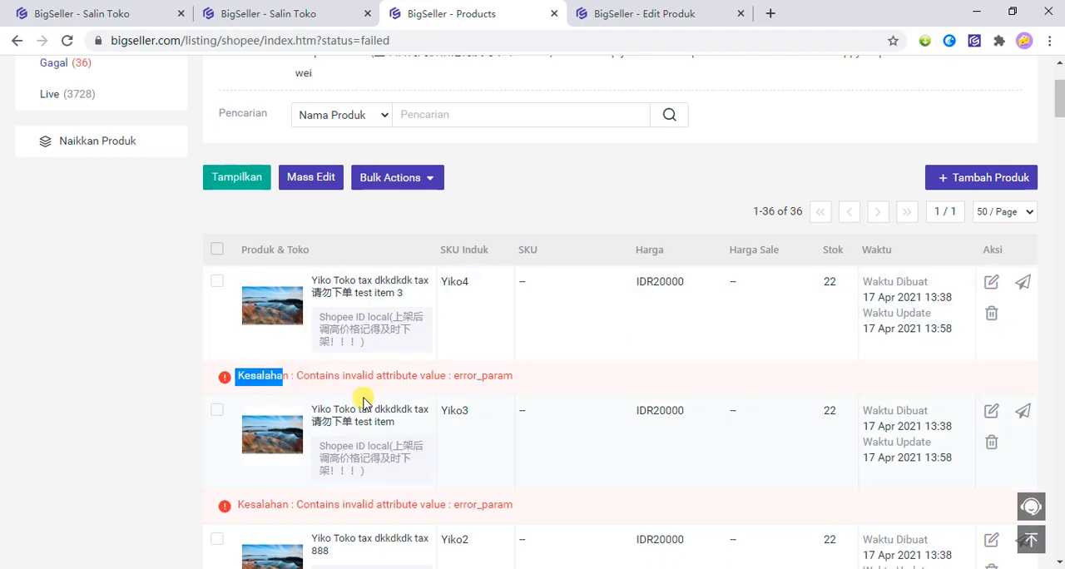
{"action": "left_click", "coordinate": [247, 379]}
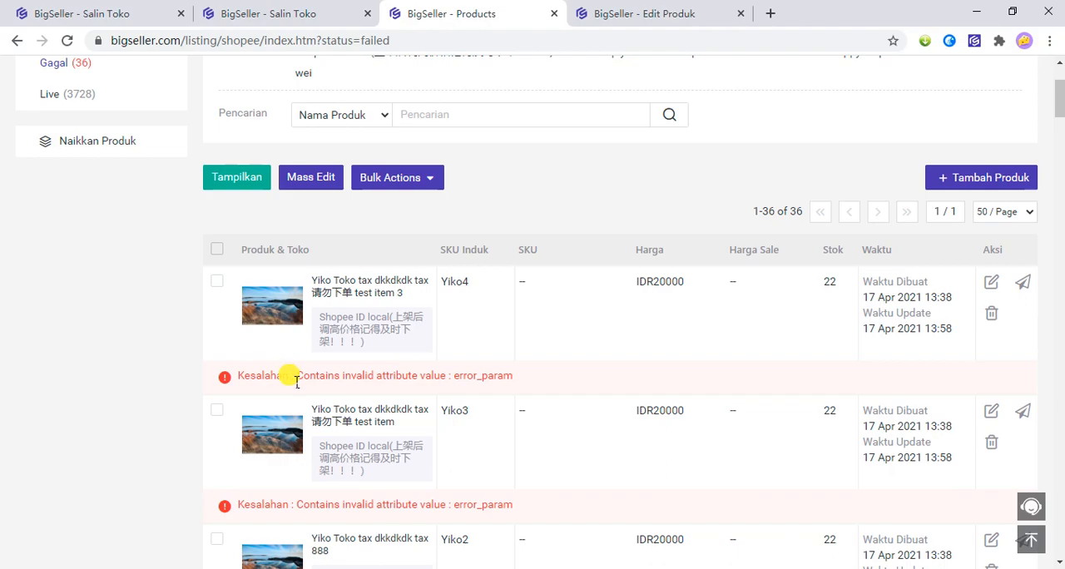
{"action": "scroll", "coordinate": [290, 380], "scroll_direction": "up", "scroll_amount": 2}
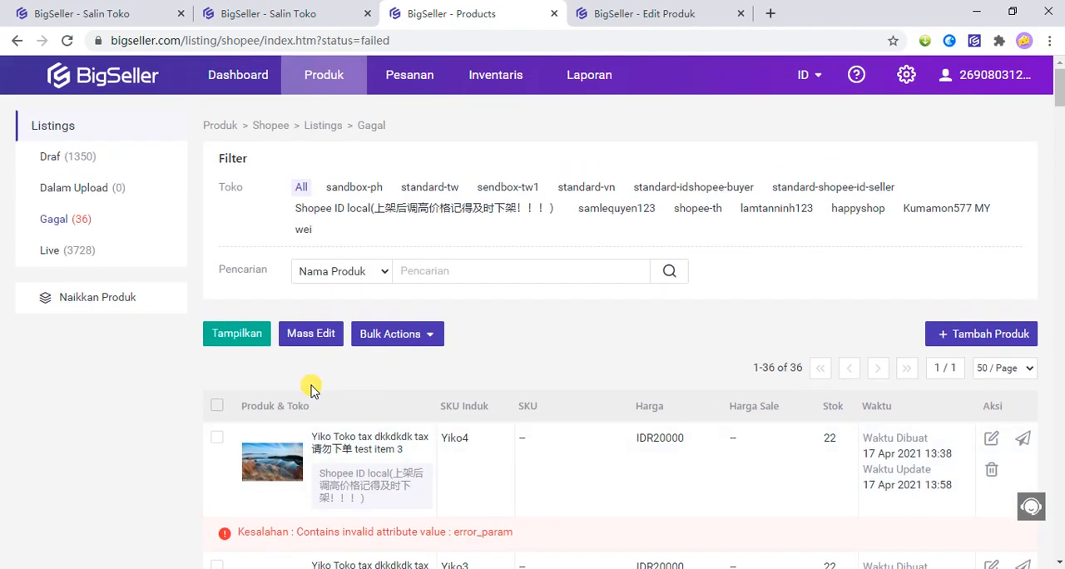